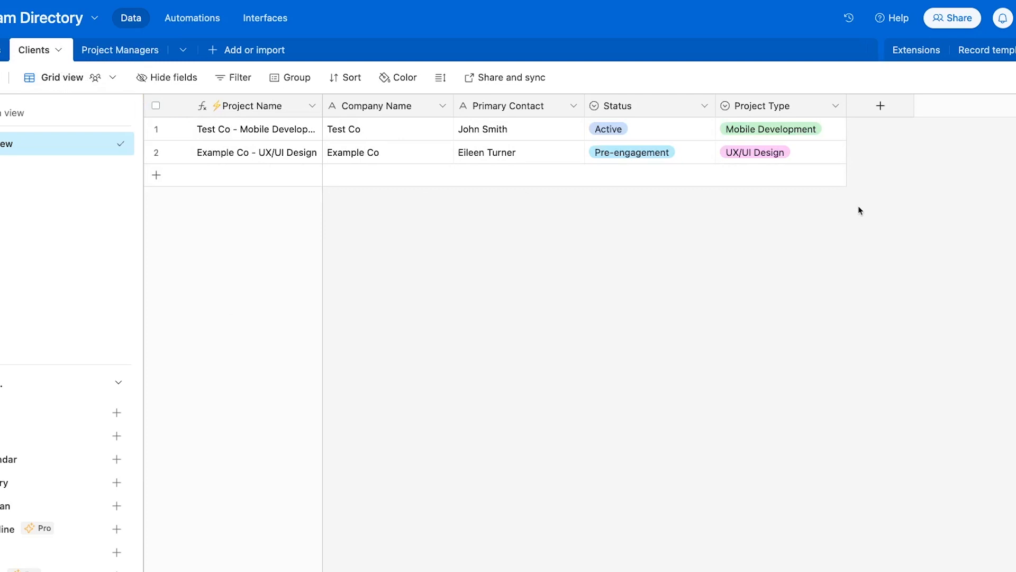
Create a 'Project Manager' field in Clients that links to records in the Project Managers table
click(880, 106)
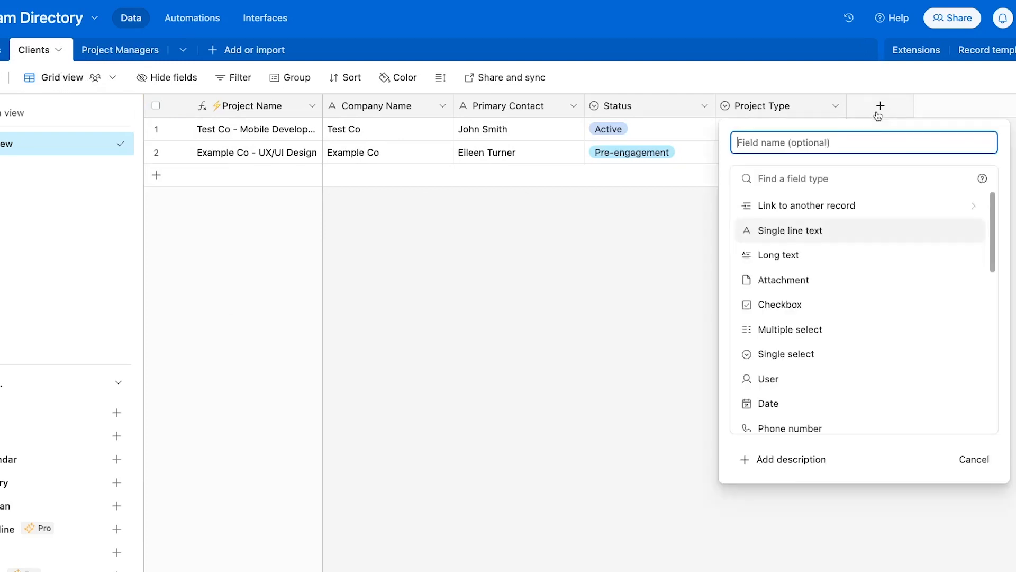
text(Project M)
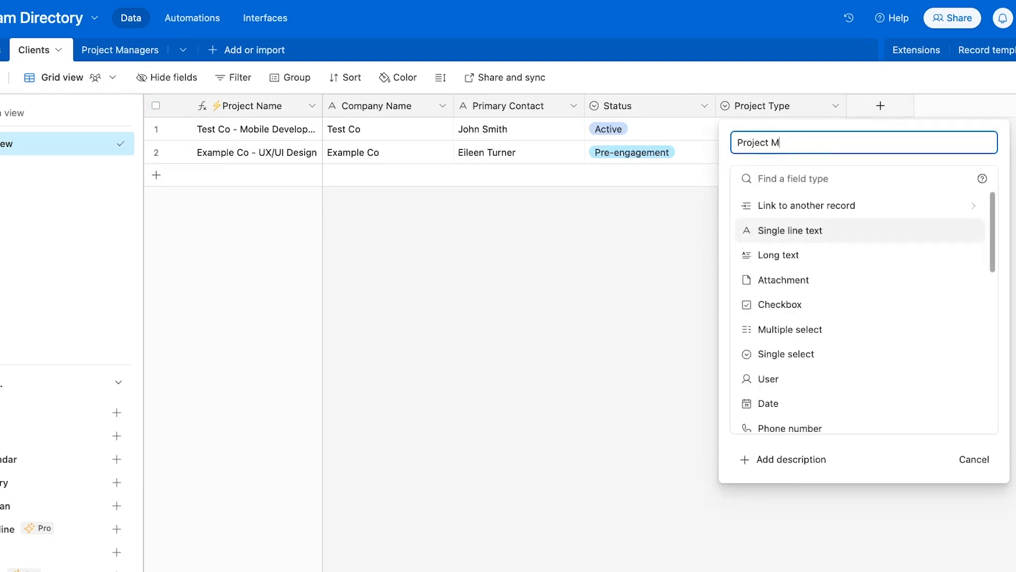
text(anager)
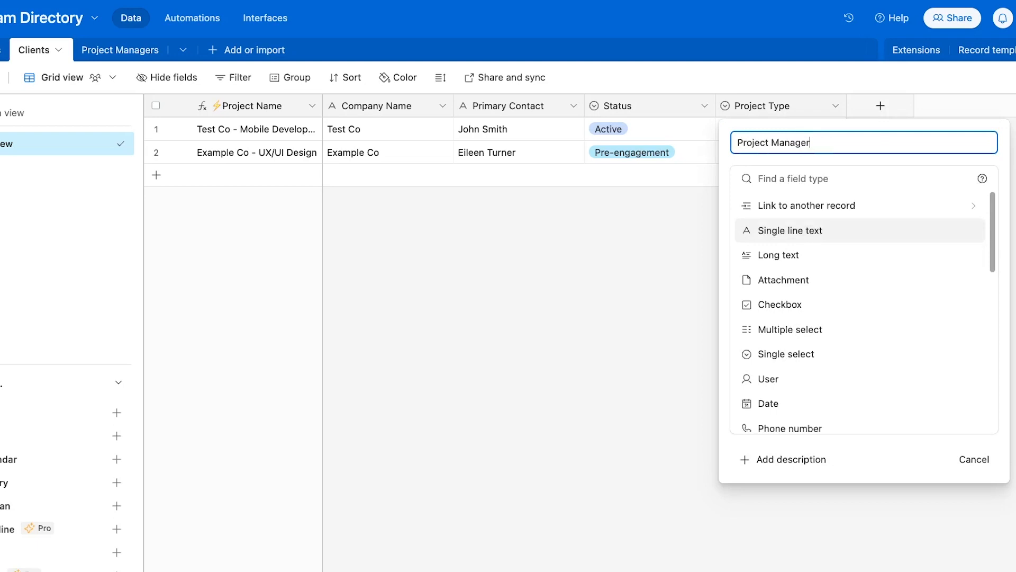
click(834, 212)
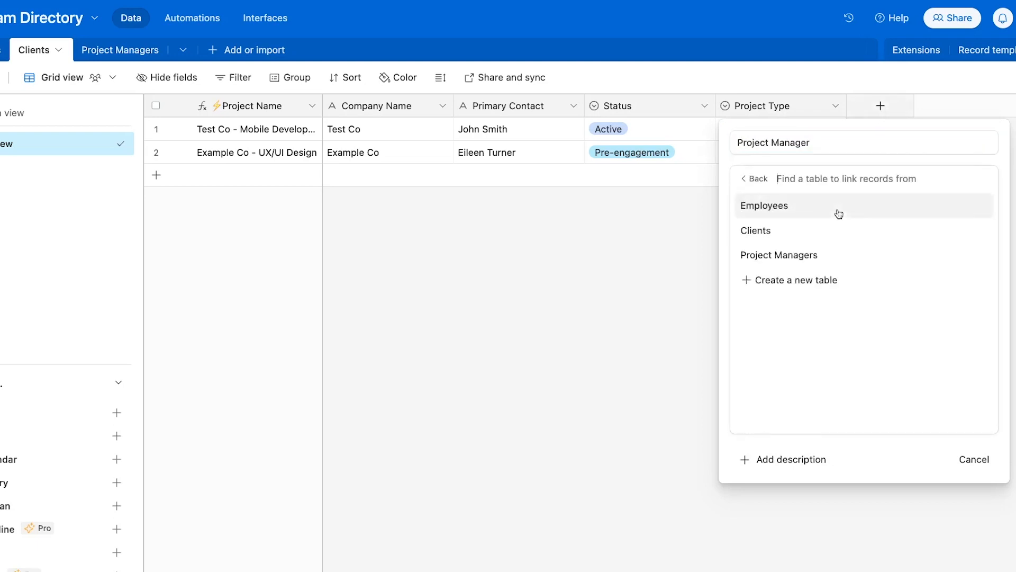
click(814, 259)
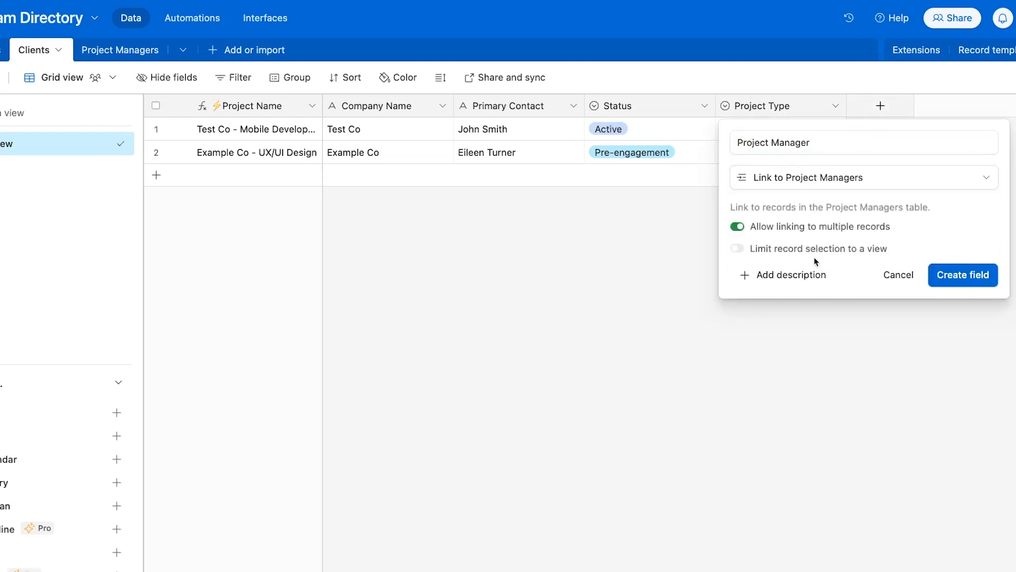
click(968, 275)
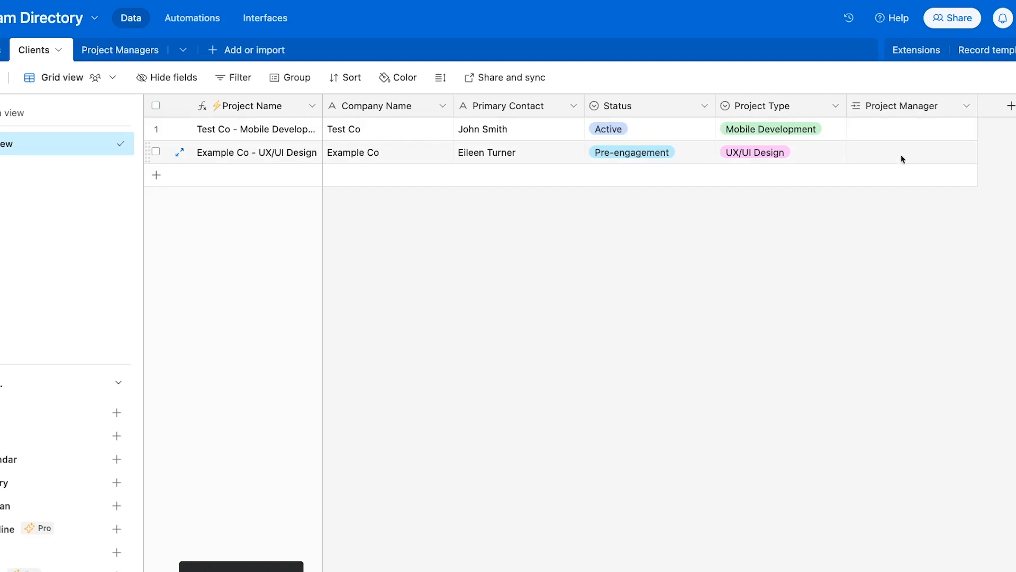
Link a project manager record in the Test Co mobile development project's Project Manager cell
click(884, 132)
click(858, 132)
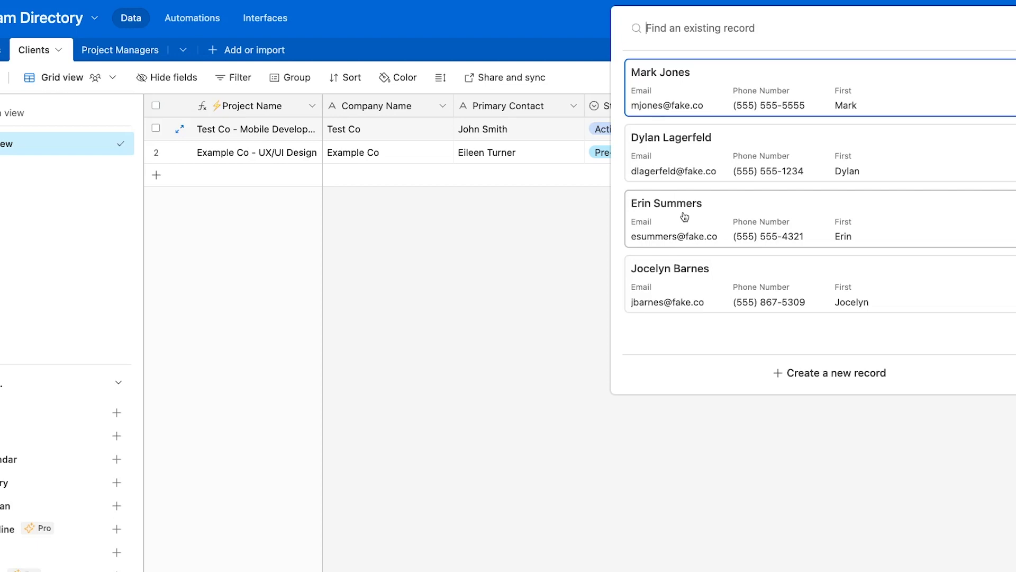
click(683, 211)
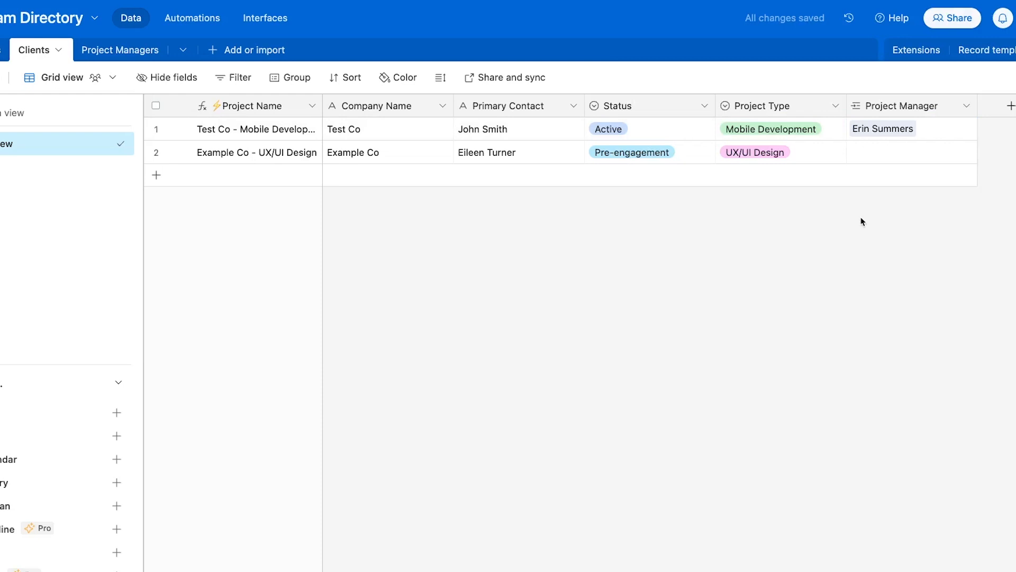
Add a lookup field showing the linked project manager's Email
scroll(860, 220, right, 2)
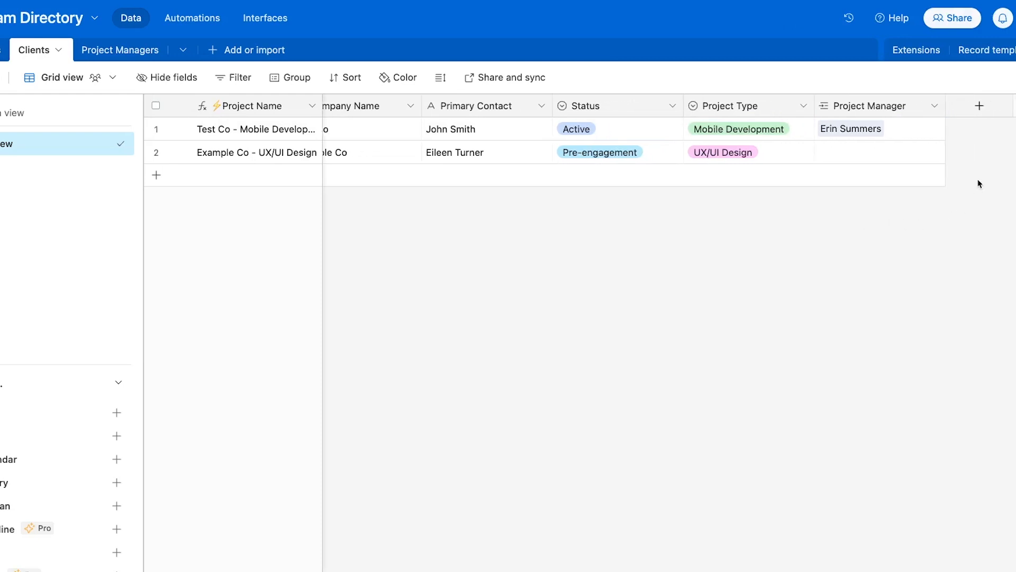
click(979, 107)
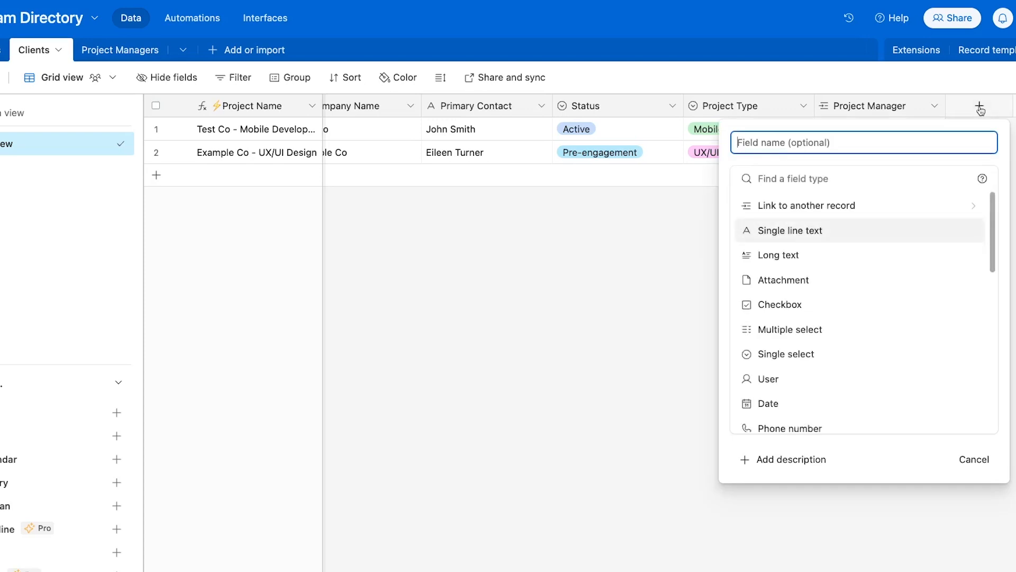
scroll(878, 332, down, 10)
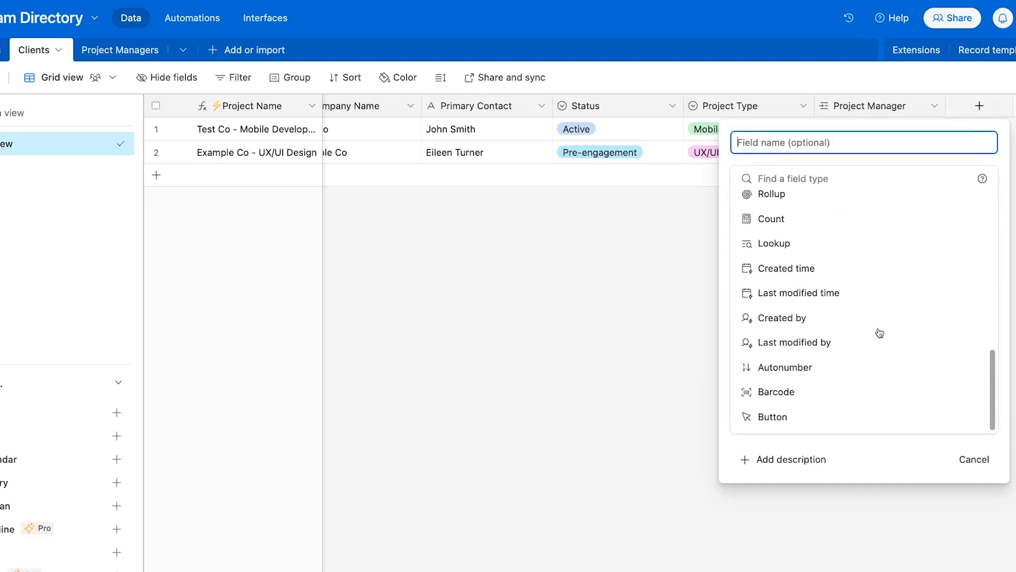
click(805, 247)
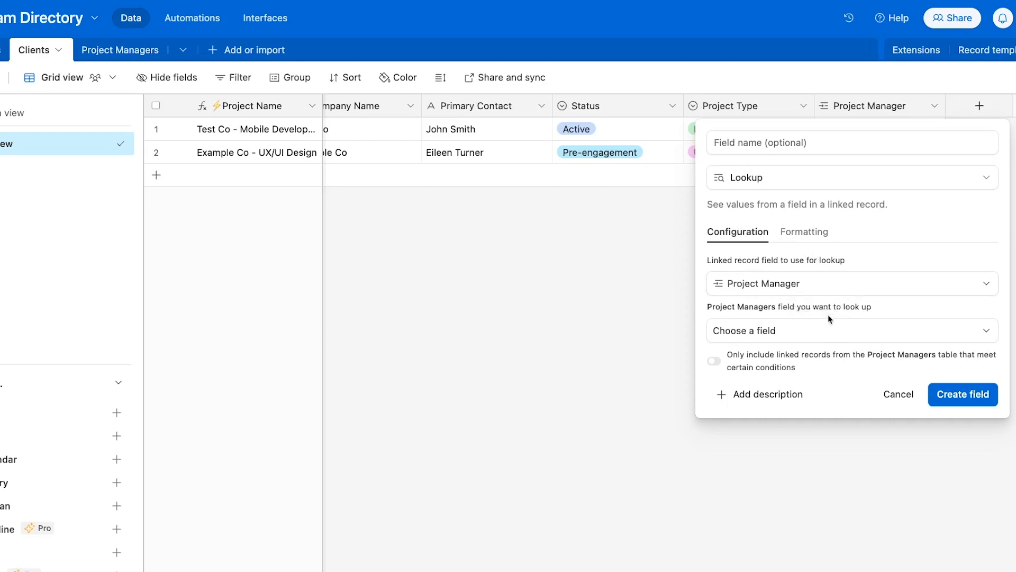
click(827, 330)
click(797, 410)
click(963, 398)
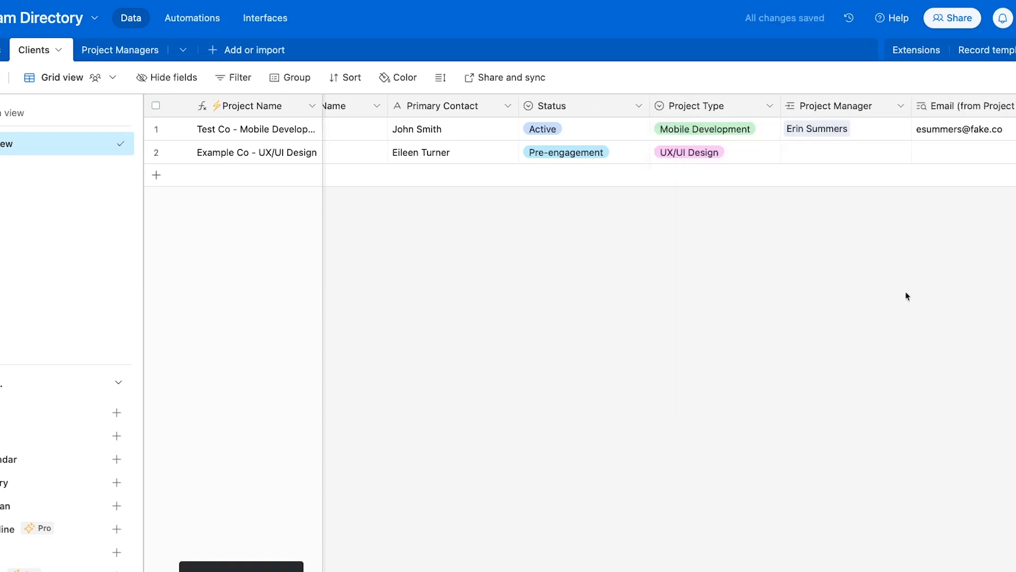
Add a second lookup field showing the project manager's Phone Number
click(979, 105)
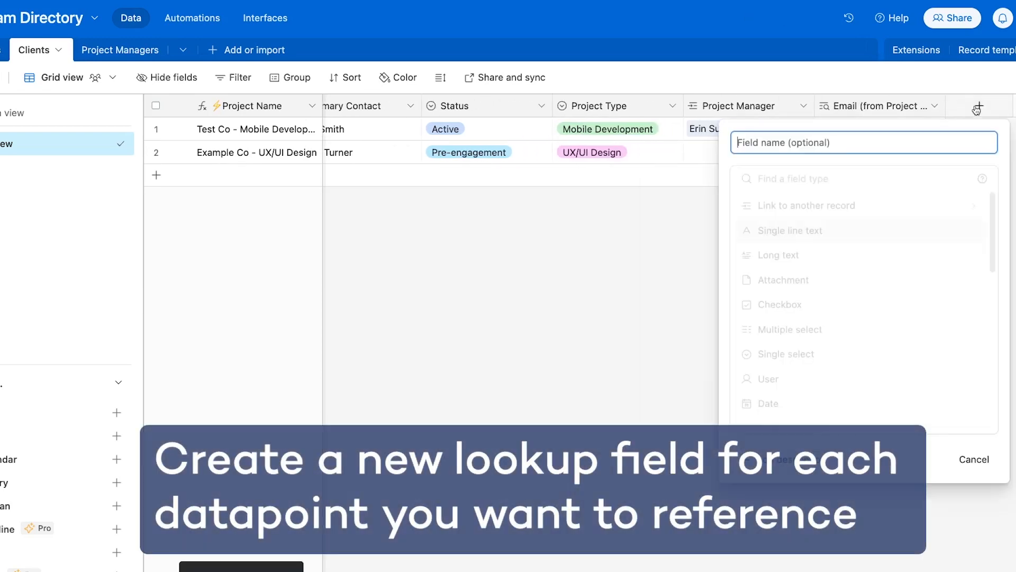
scroll(864, 297, down, 10)
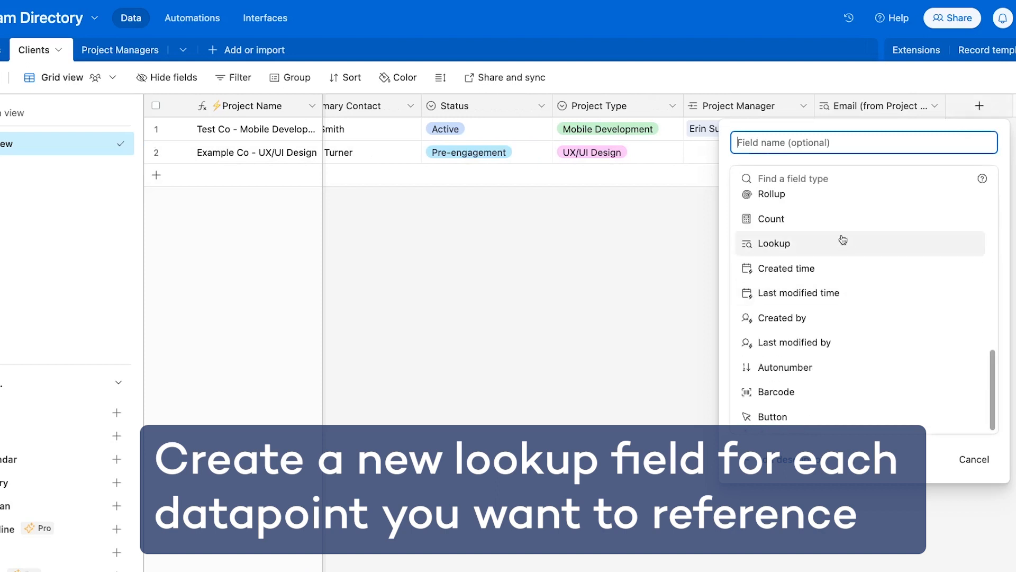
click(842, 238)
click(821, 339)
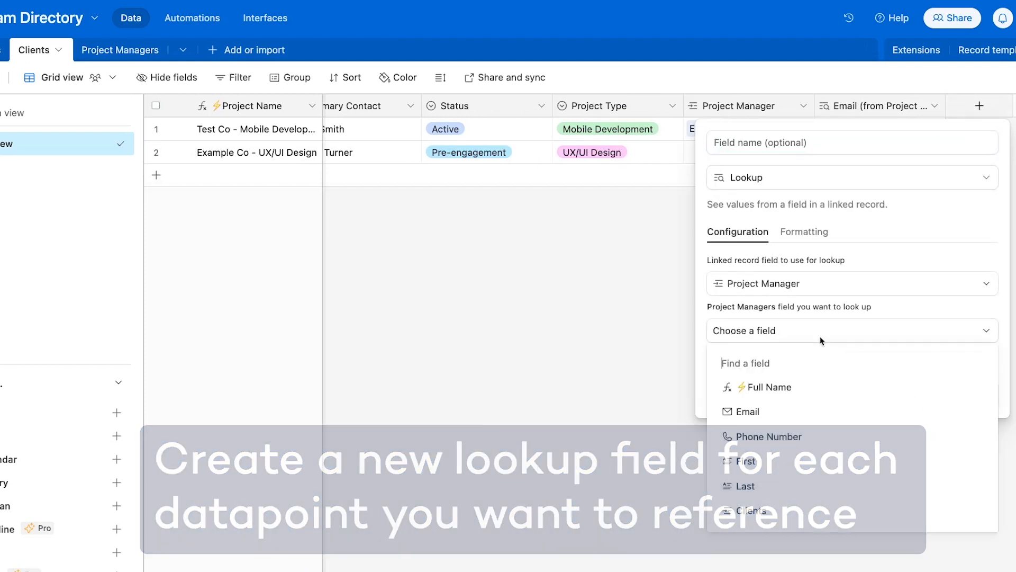
click(806, 436)
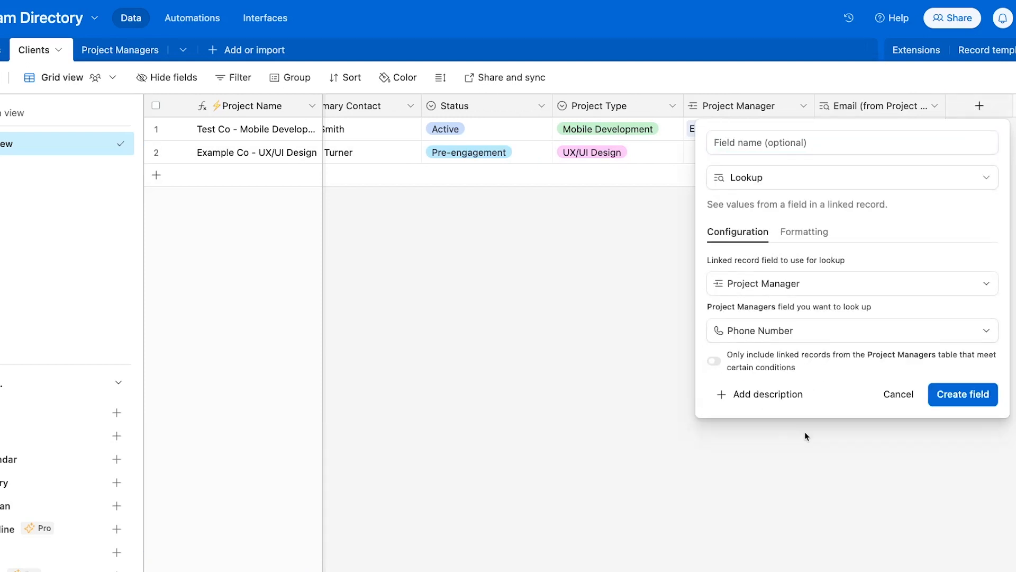
click(961, 400)
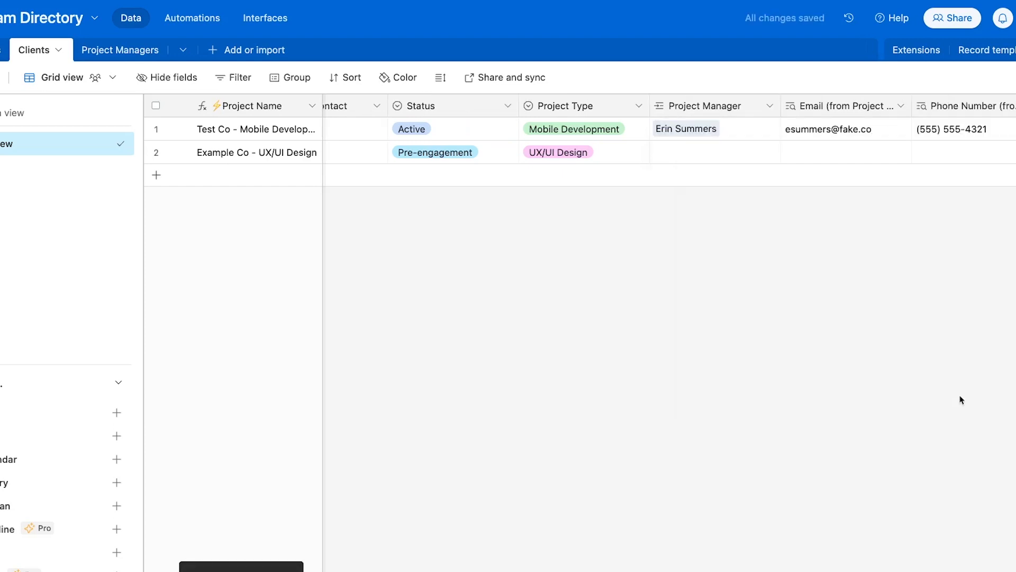
In Project Managers, change the third manager's phone number to end in 222, then return to Clients
click(119, 49)
click(538, 174)
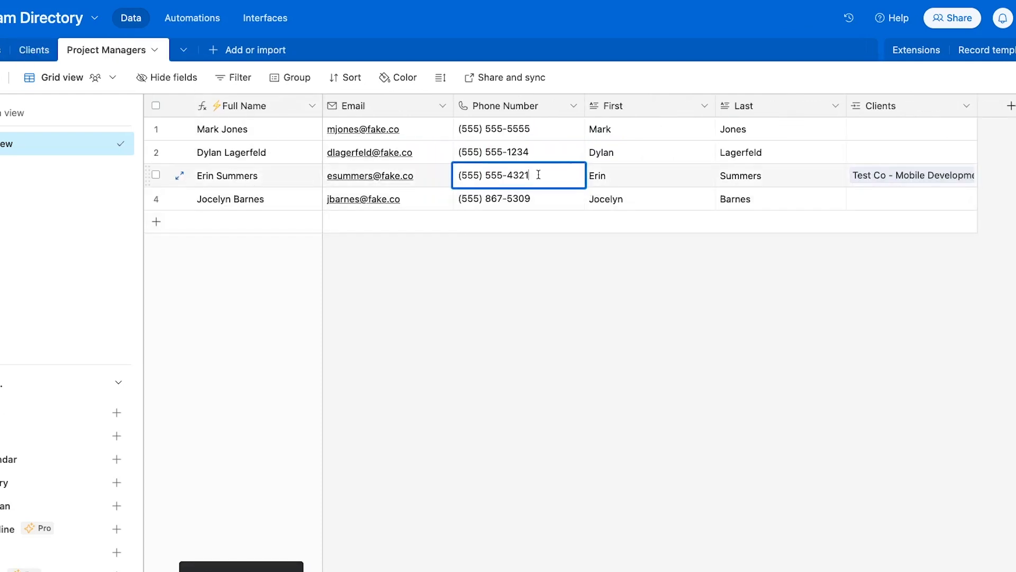
key(BackSpace)
key(BackSpace)
key(BackSpace)
key(BackSpace)
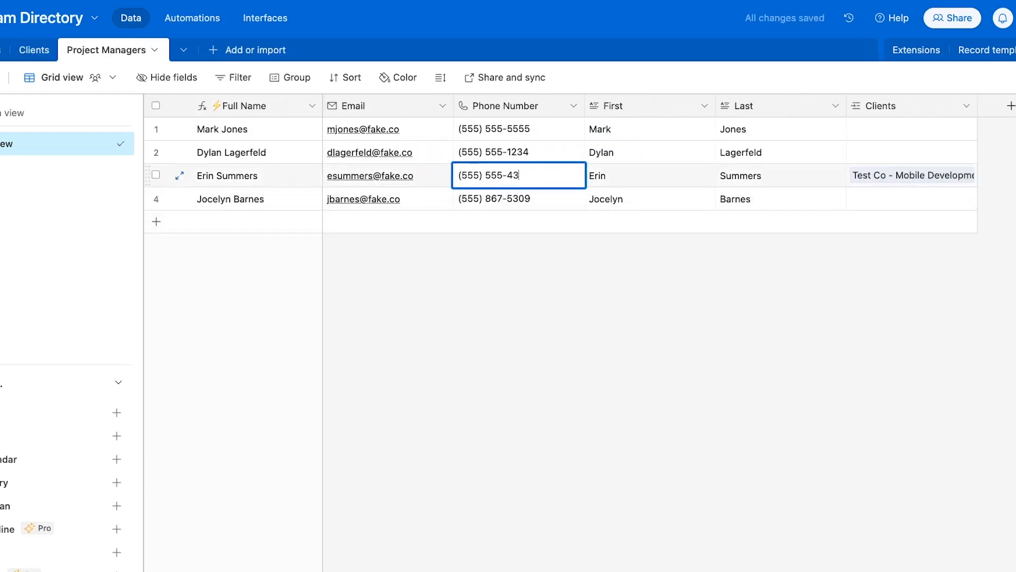
text(222)
click(537, 275)
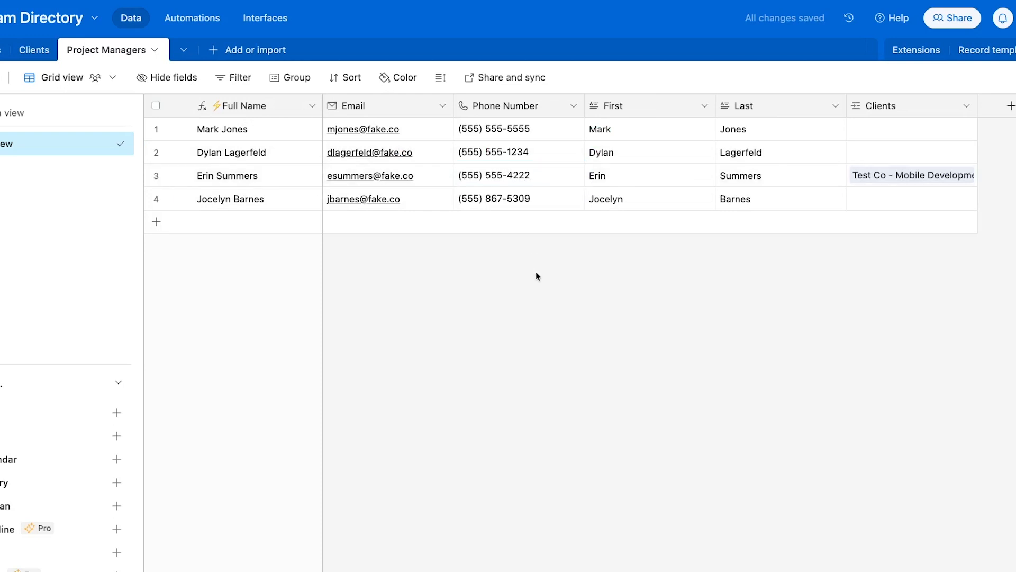
click(35, 50)
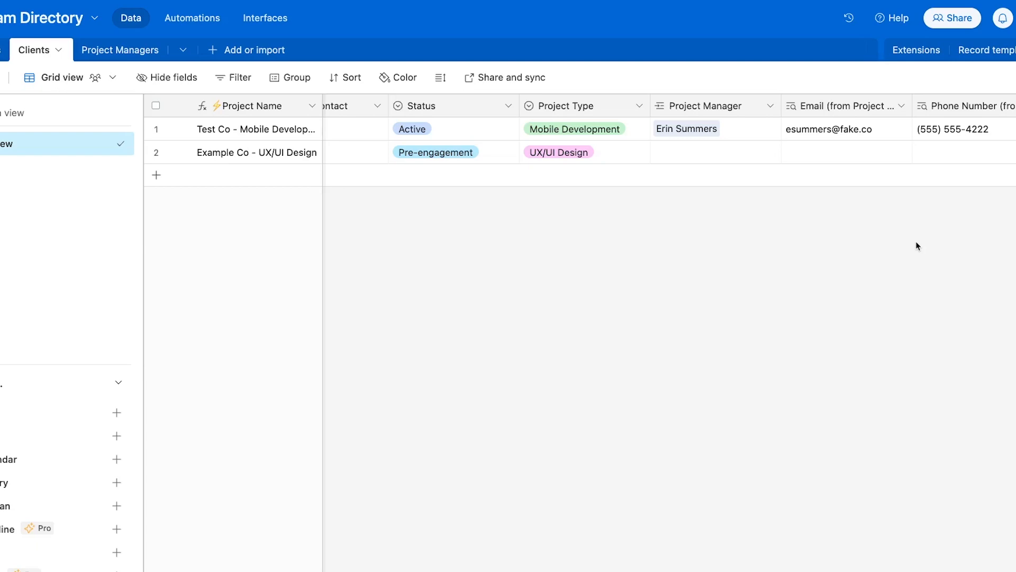
Scroll across the Clients grid, then switch to the Employees table
scroll(899, 259, right, 1)
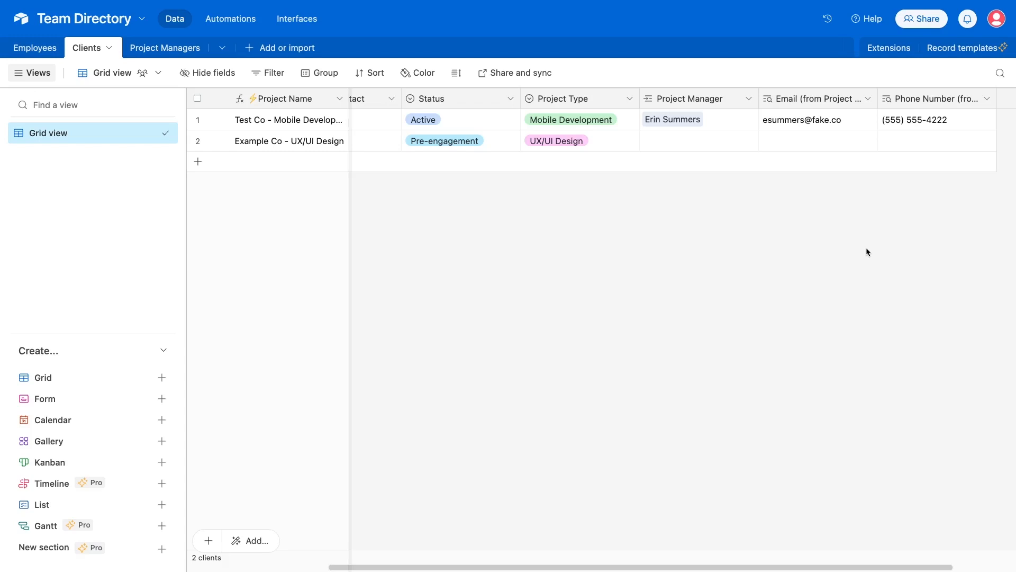
click(29, 48)
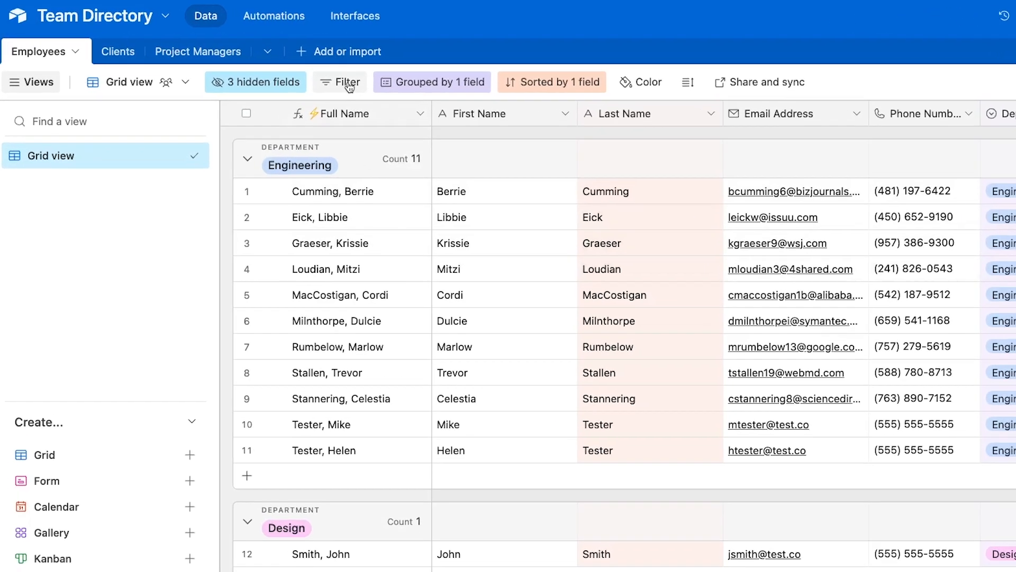
Filter the Employees grid to Date Hired 'is on or after' one month ago
click(290, 73)
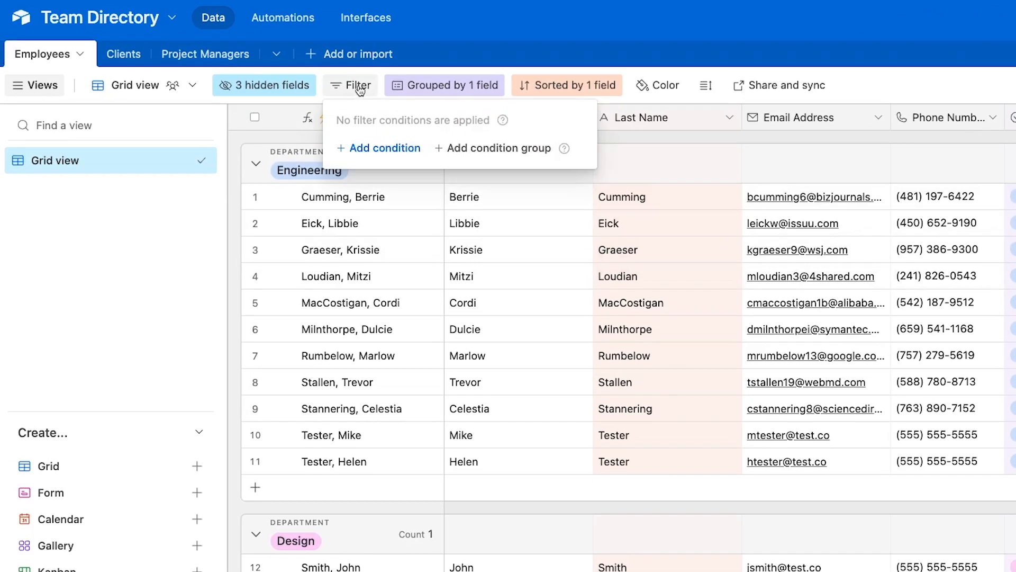
click(376, 146)
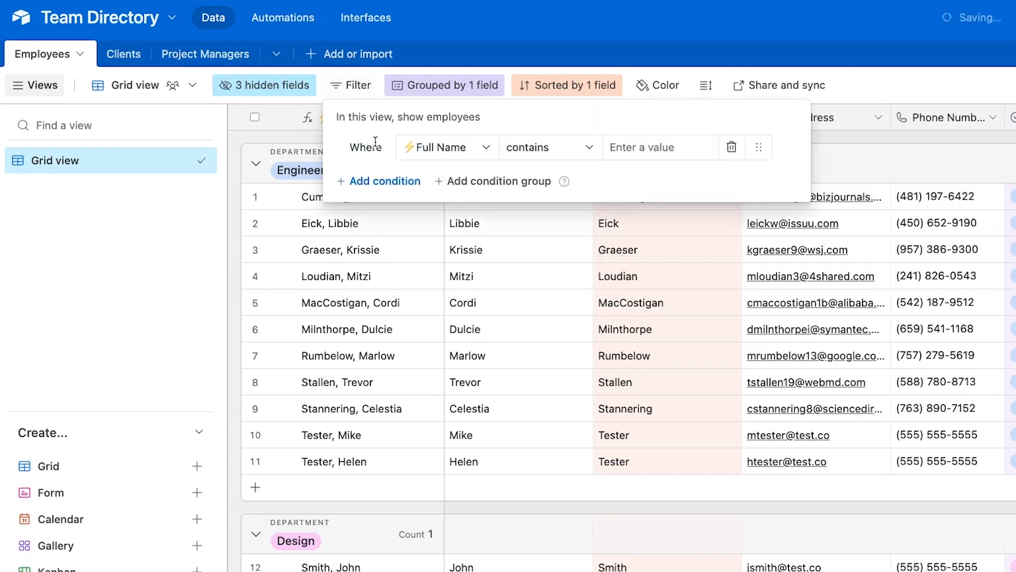
click(465, 153)
scroll(468, 233, down, 3)
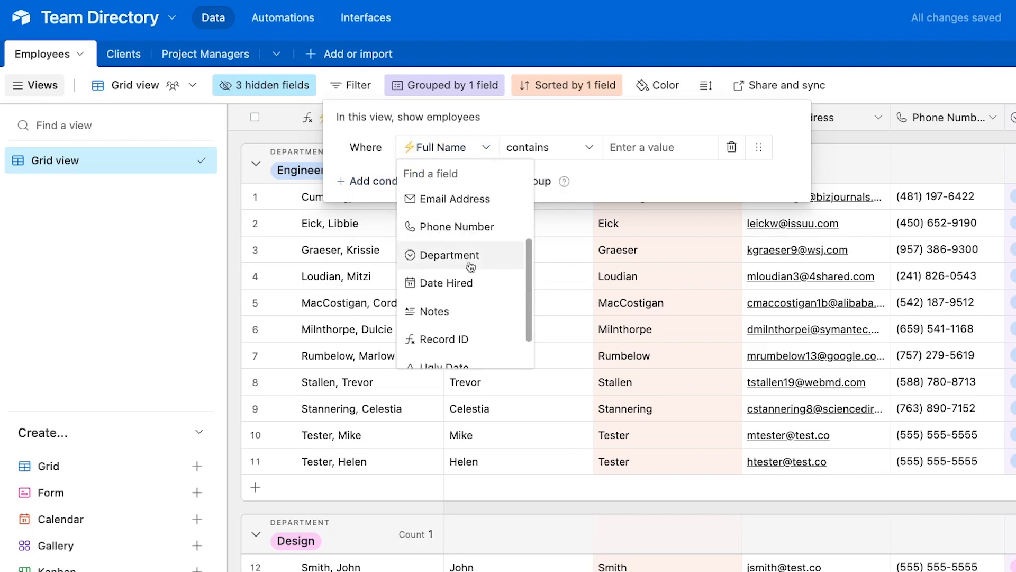
click(462, 284)
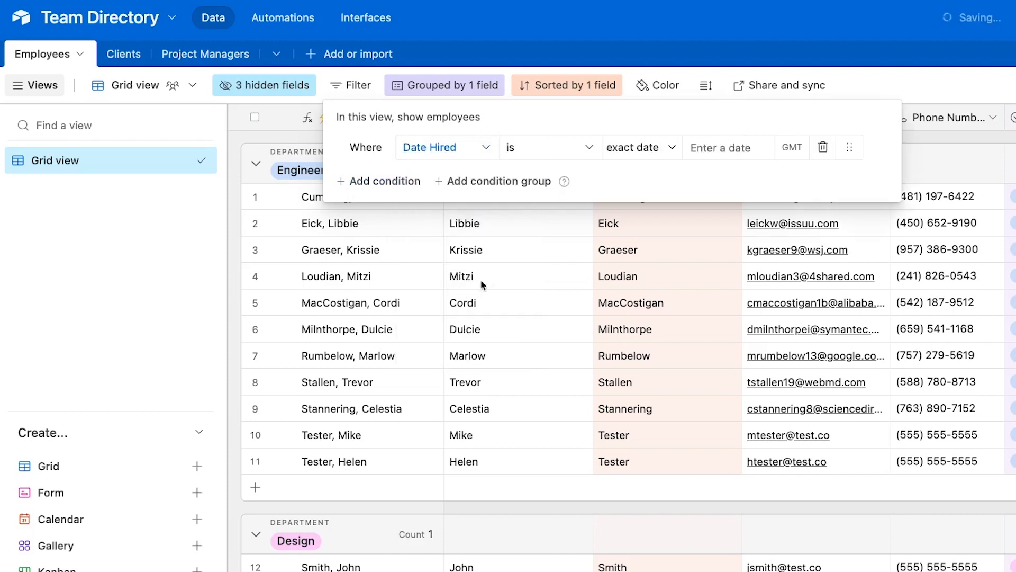
click(588, 149)
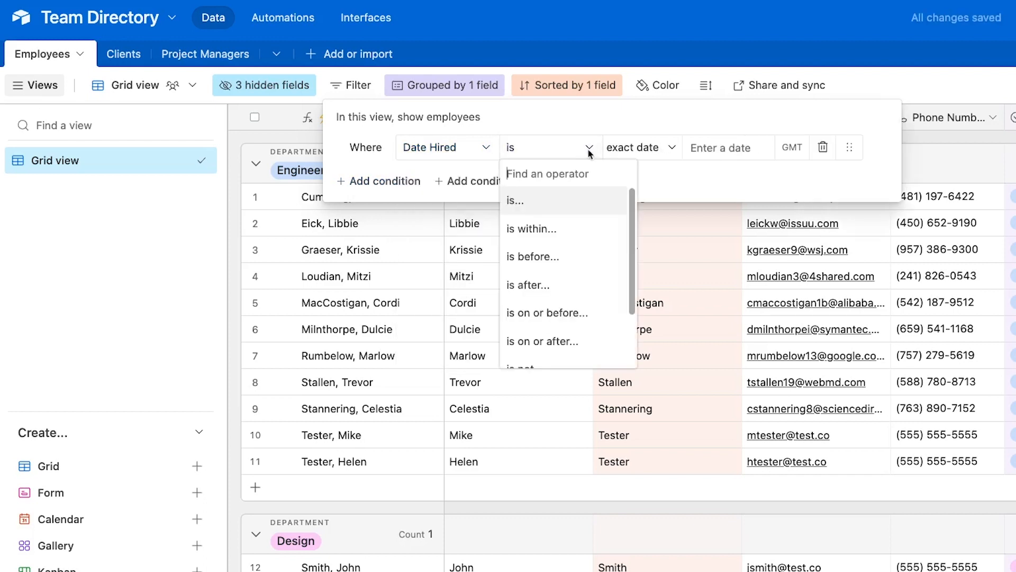
scroll(577, 264, down, 1)
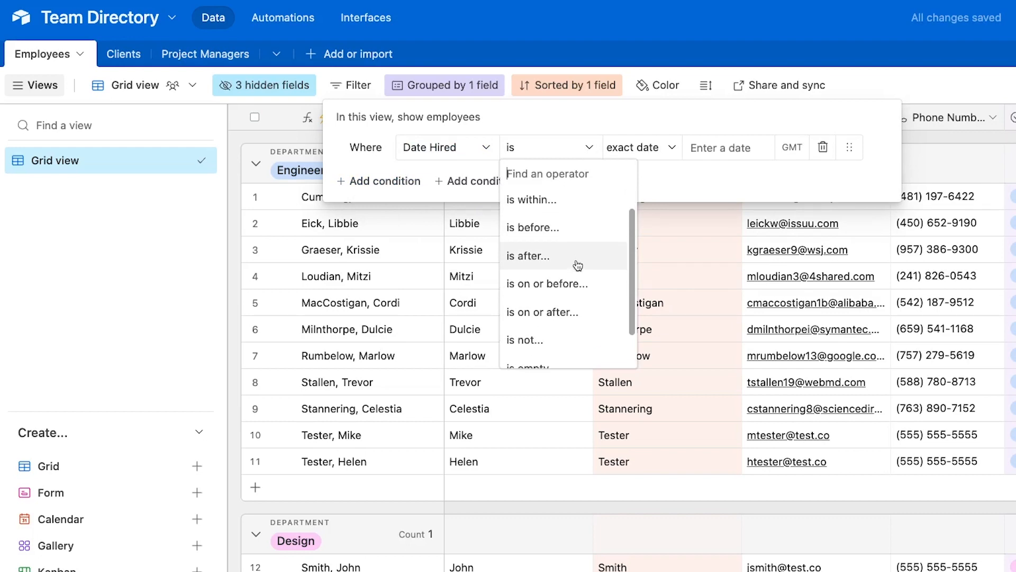
click(569, 318)
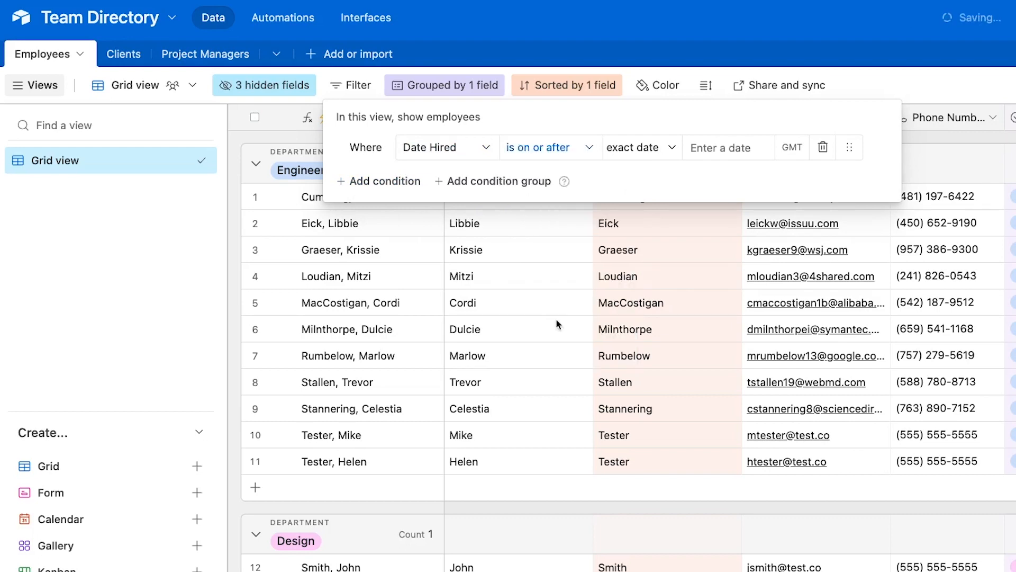
click(654, 150)
click(661, 191)
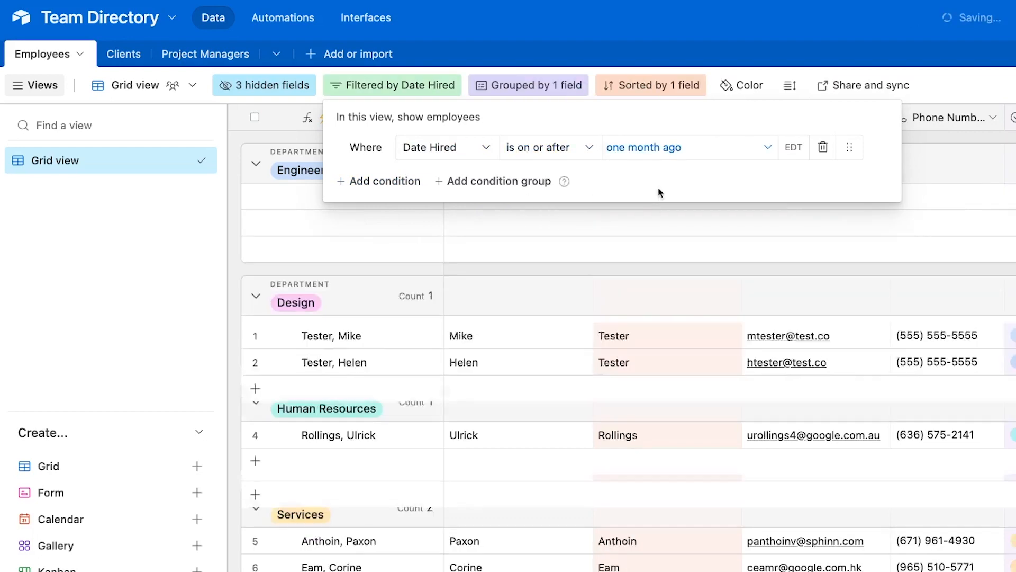
click(644, 263)
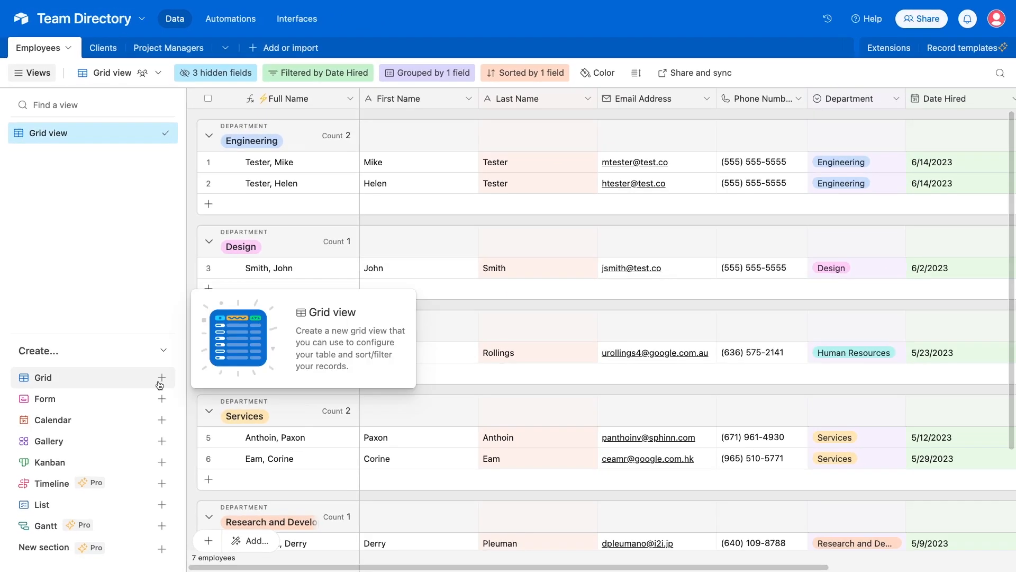
Create a new grid view named 'New Hires' in the Employees table
click(160, 381)
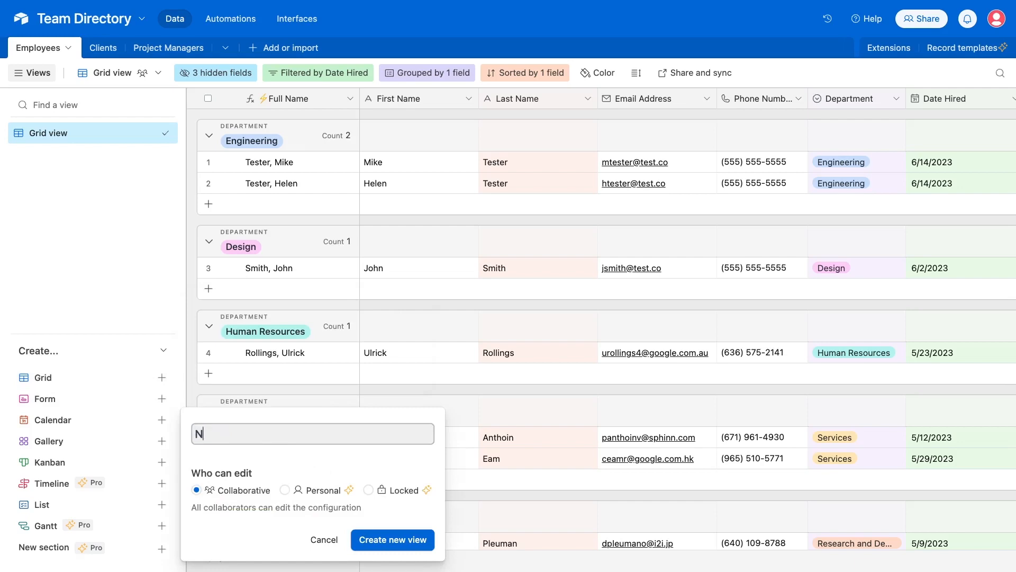
text(New Hires)
click(396, 538)
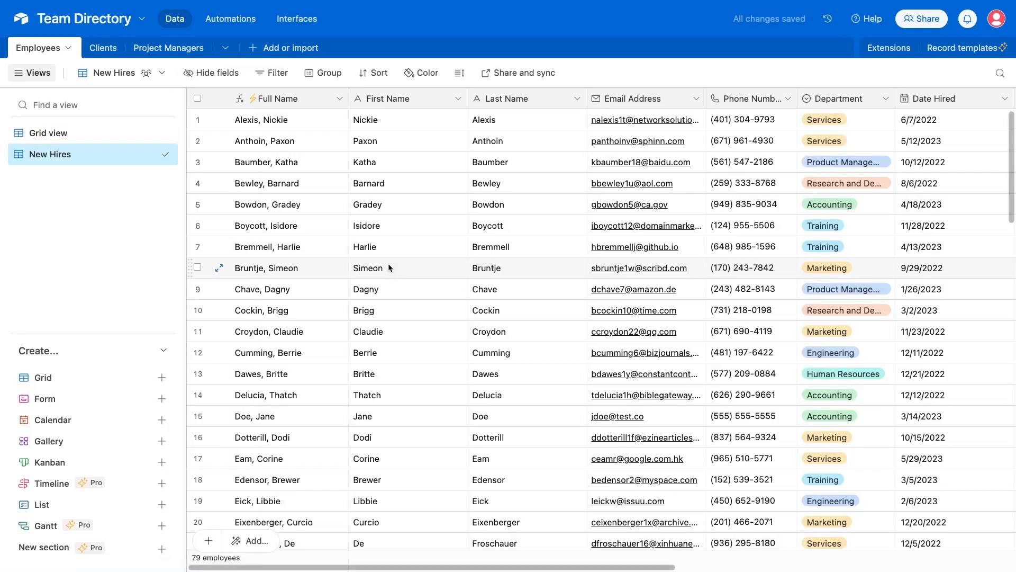
Filter New Hires to Date Hired on or after one month ago, leaving 7 employees
click(275, 74)
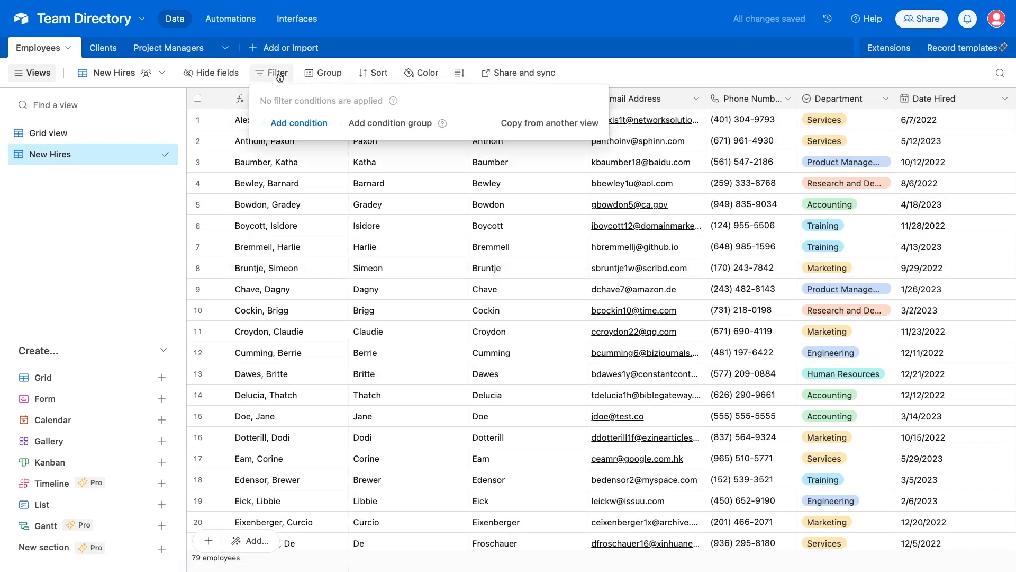
click(312, 123)
click(344, 122)
scroll(367, 199, down, 3)
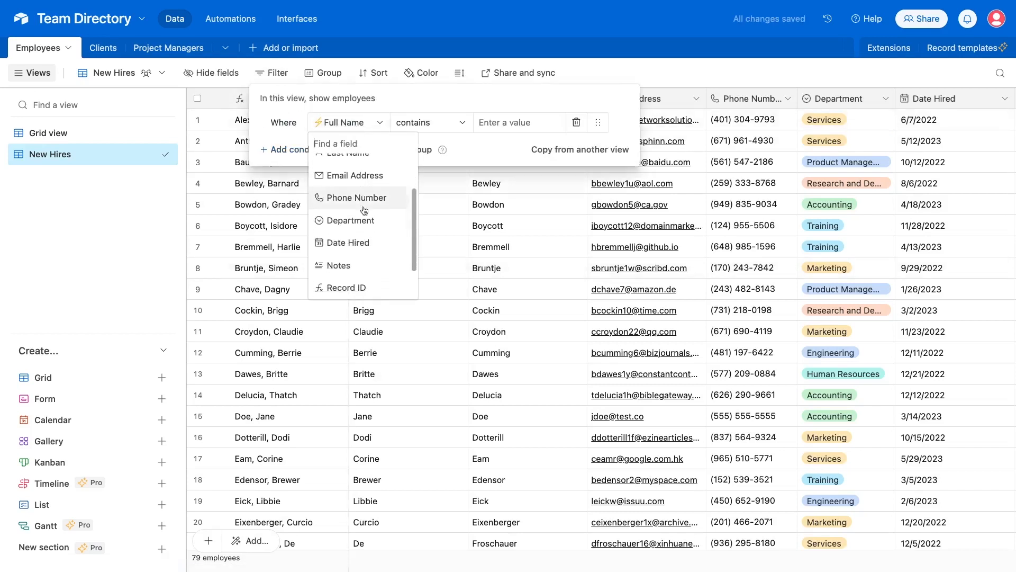
click(345, 243)
click(428, 122)
click(439, 278)
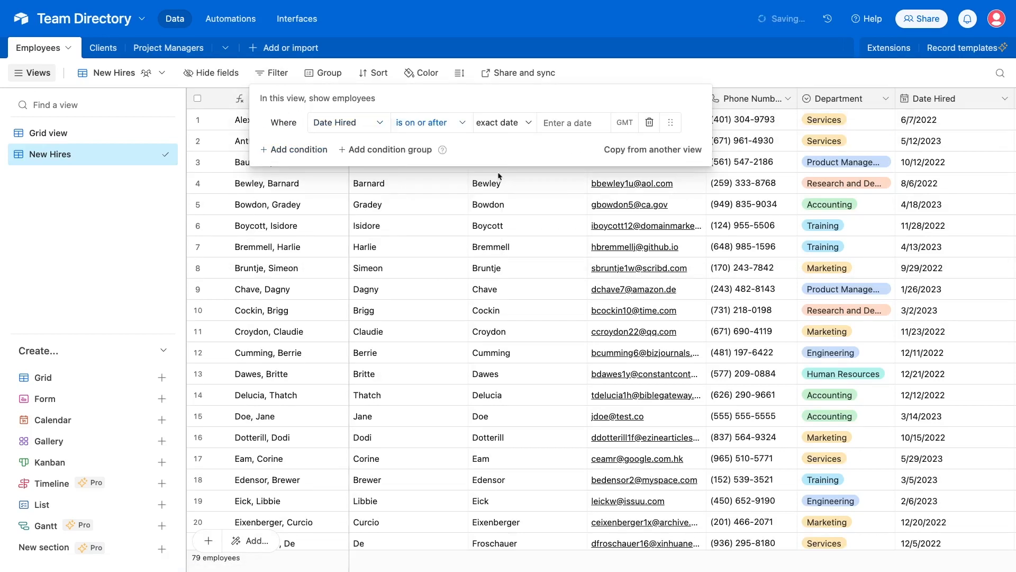
click(508, 123)
click(521, 156)
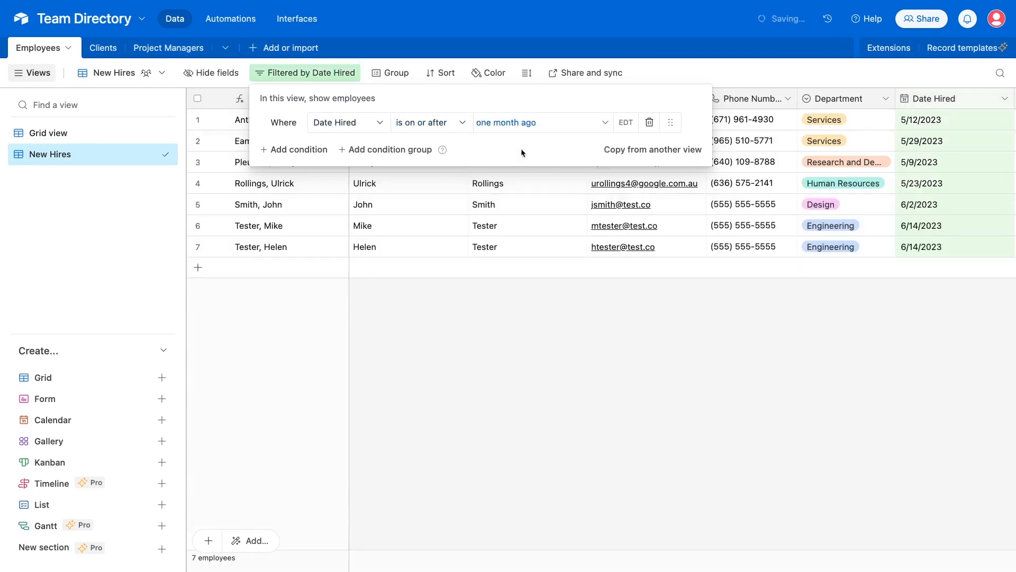
click(531, 306)
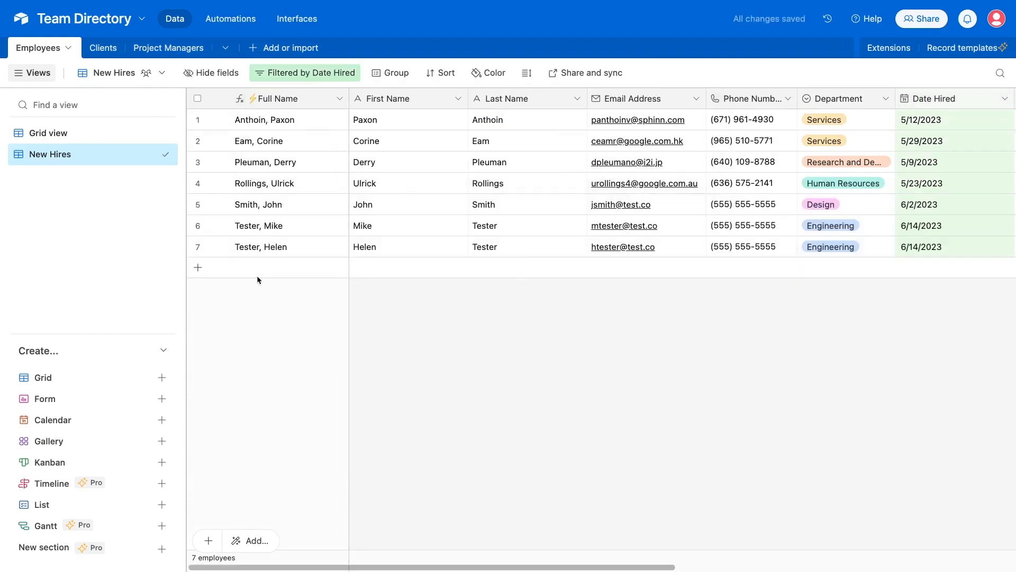
Delete the Date Hired filter condition from the original grid view
click(101, 139)
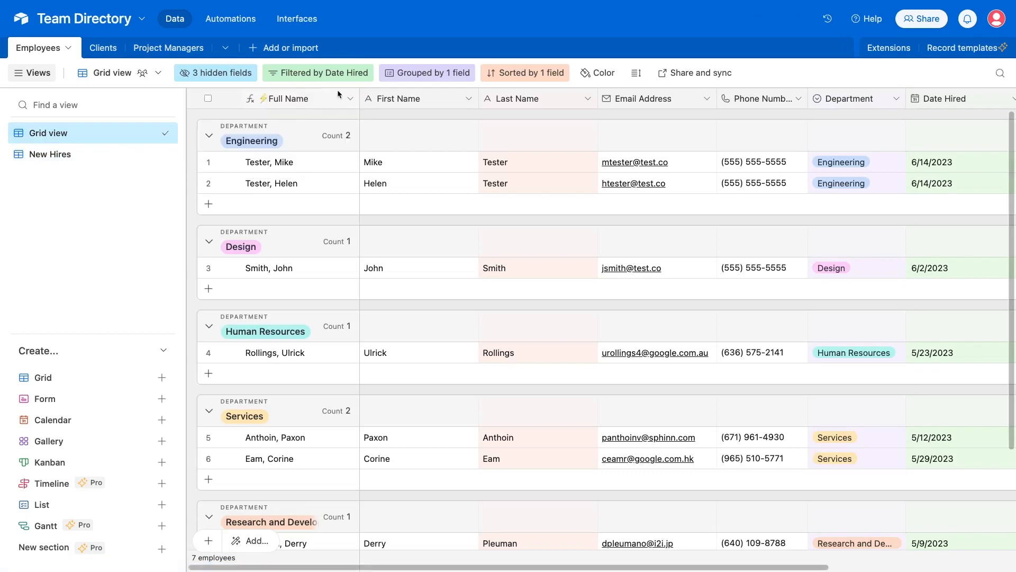
click(323, 73)
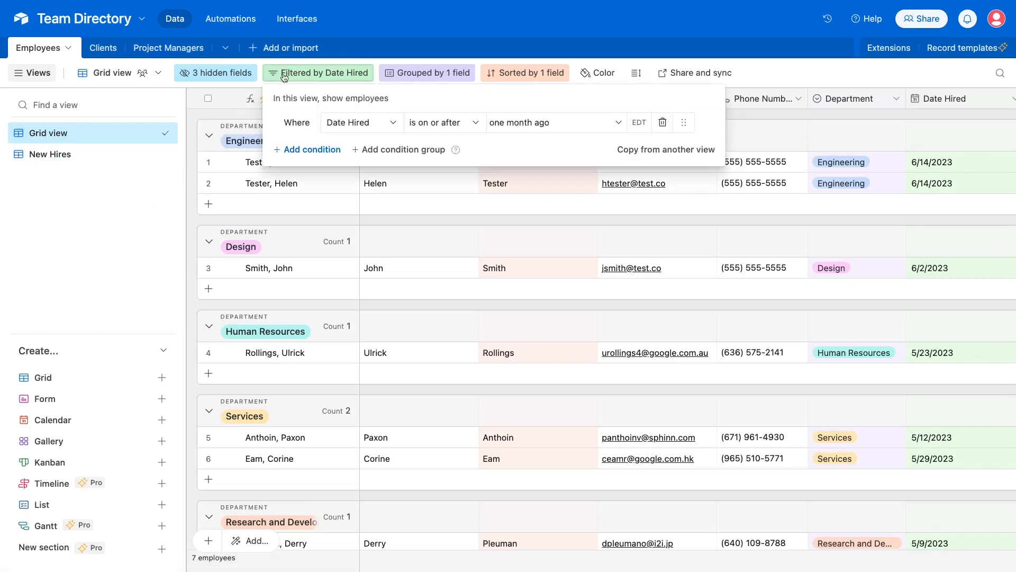
click(662, 122)
click(105, 180)
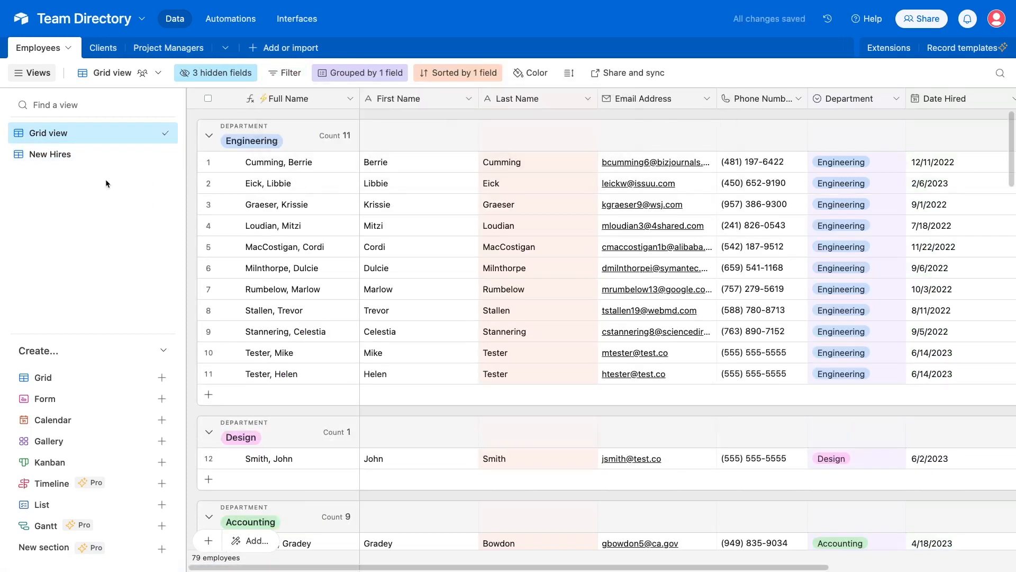
Rename the original grid view to 'View All'
click(151, 132)
click(199, 199)
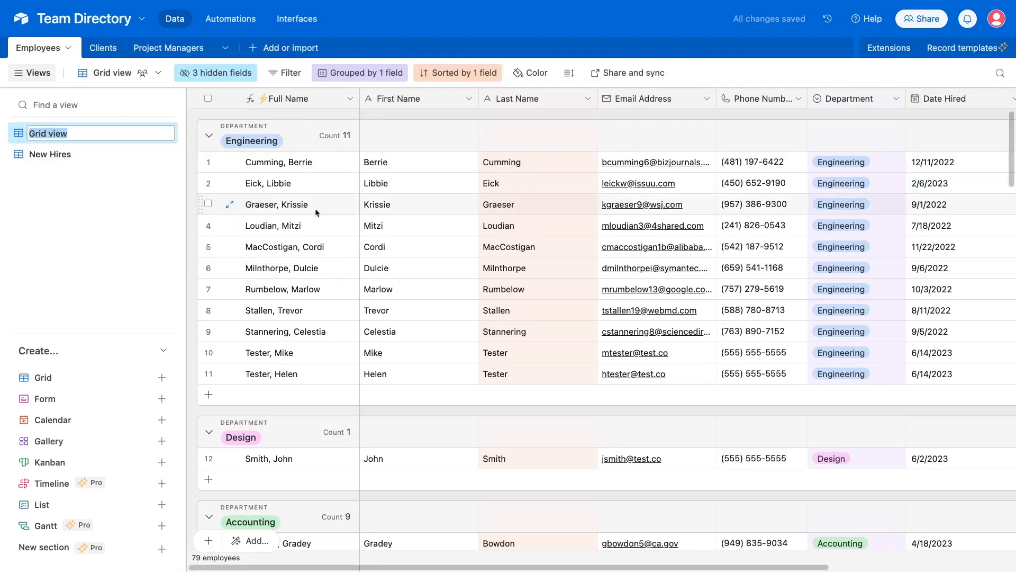
text(View All)
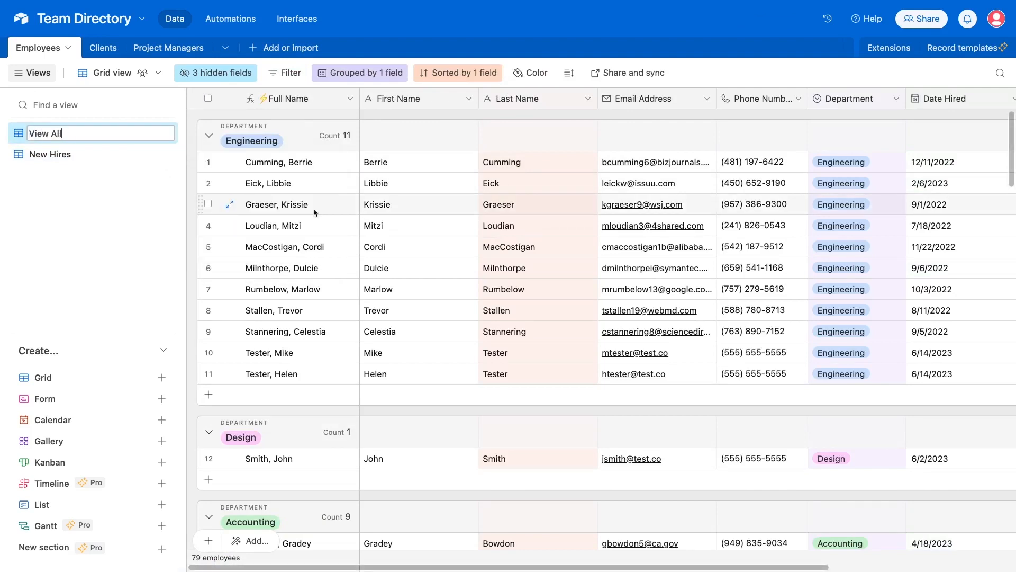
key(Return)
Switch back and forth between the New Hires and View All views to compare them
click(85, 159)
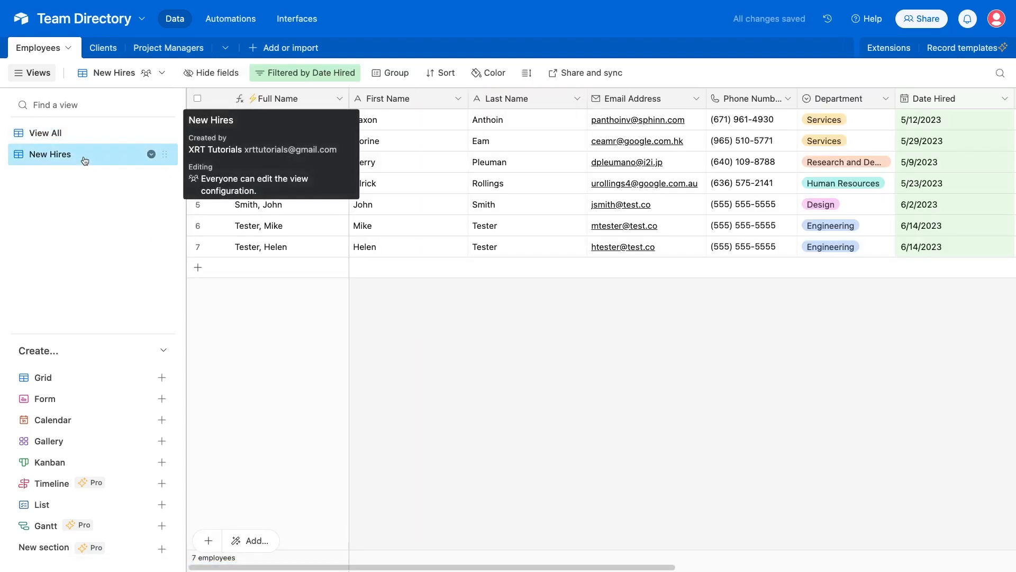
click(59, 132)
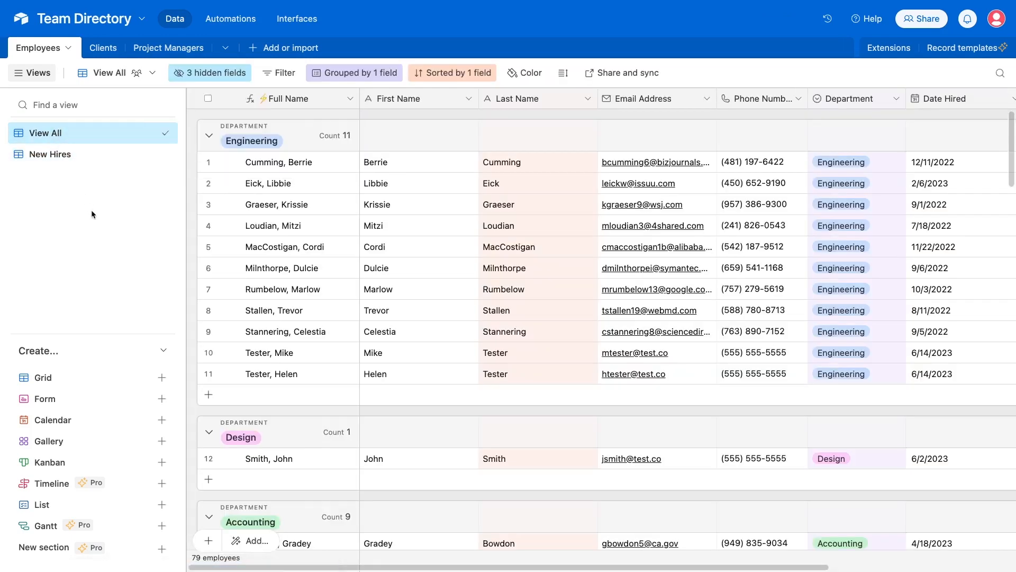
click(67, 156)
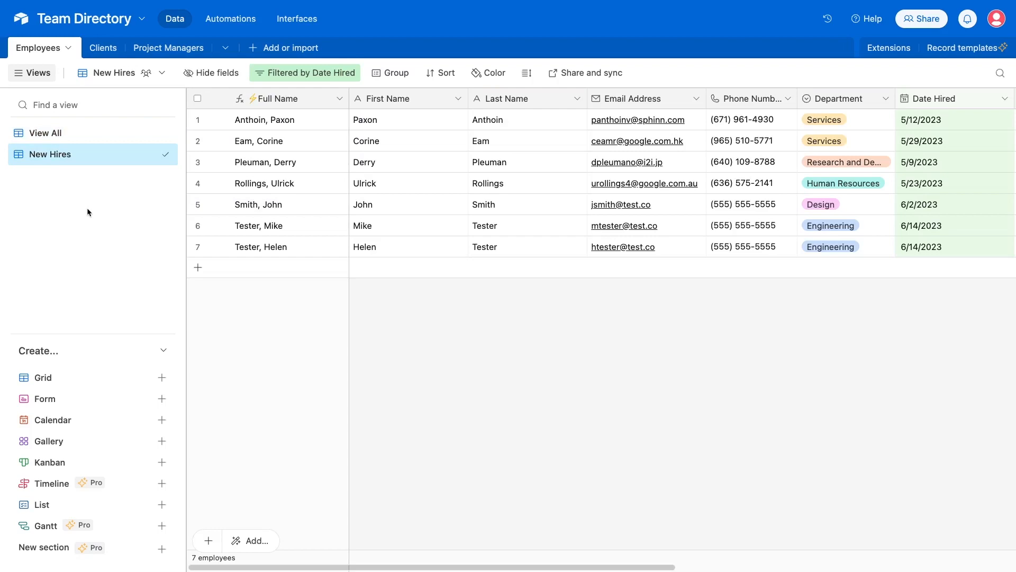
click(63, 134)
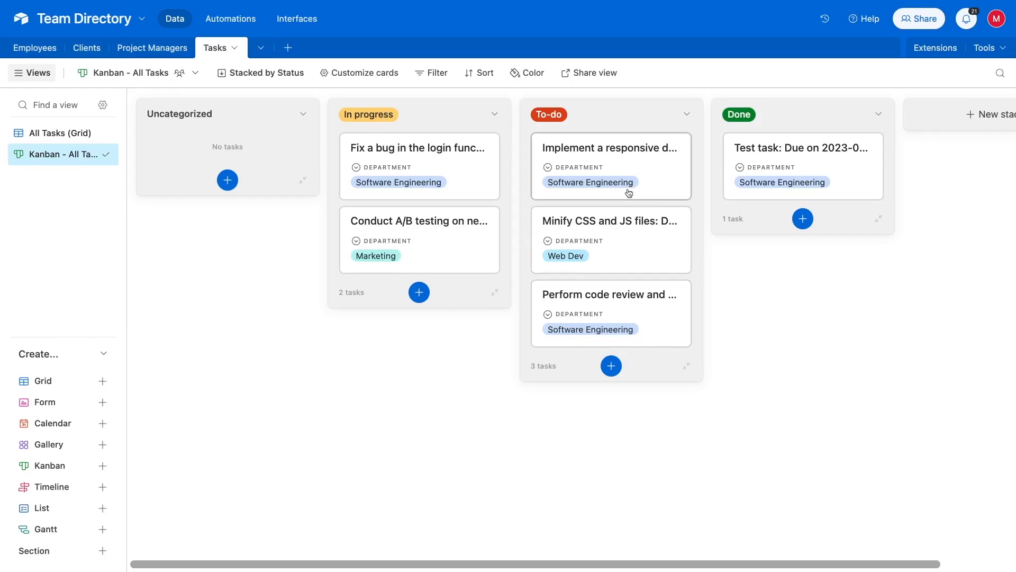
Move the 'Minify CSS and JS files' card to Done and bring up the kanban's grouping-field choice
drag(624, 270, 803, 208)
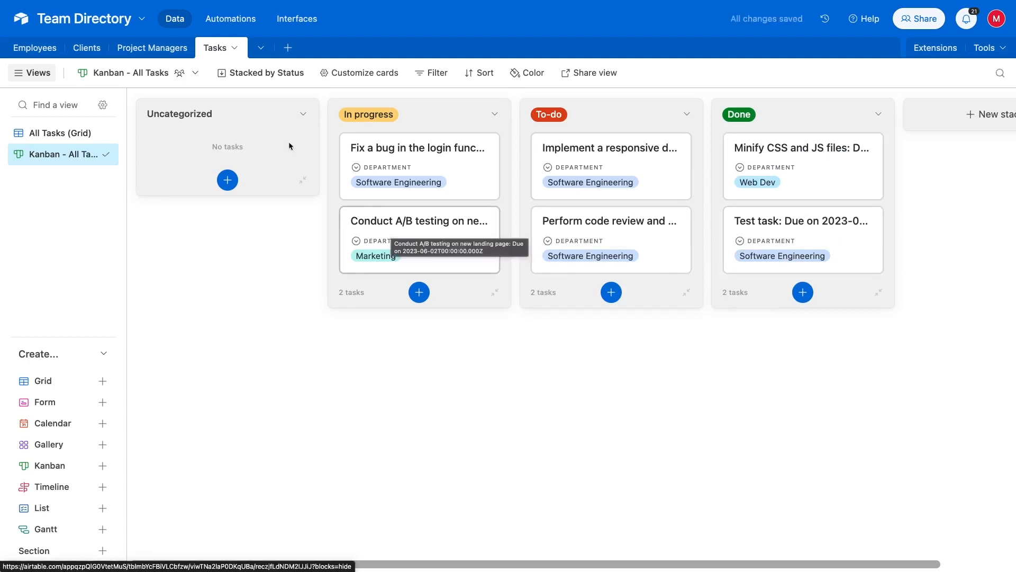
click(263, 78)
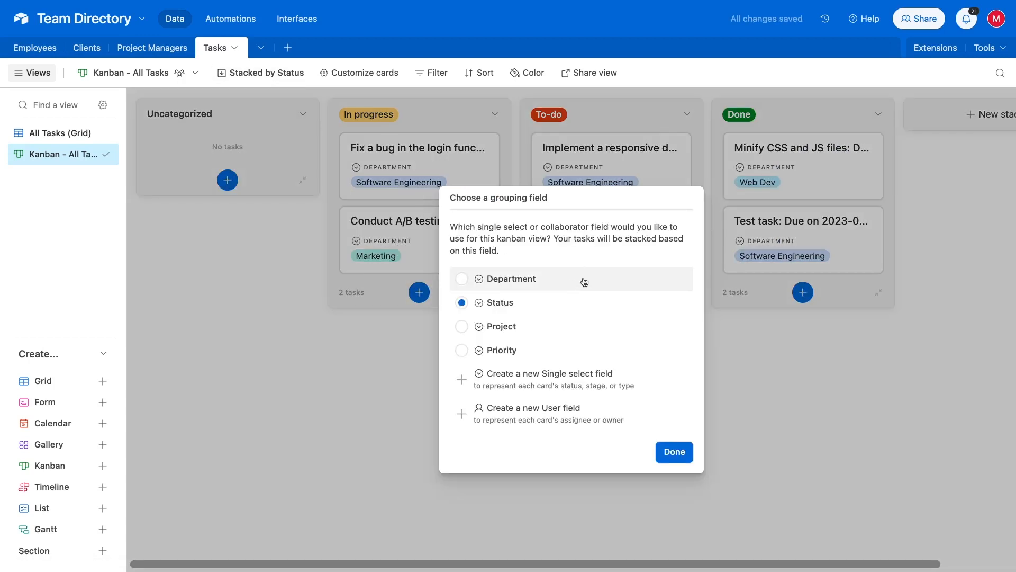
Try stacking the Tasks kanban by Priority, then switch the stacking back to Status
click(551, 351)
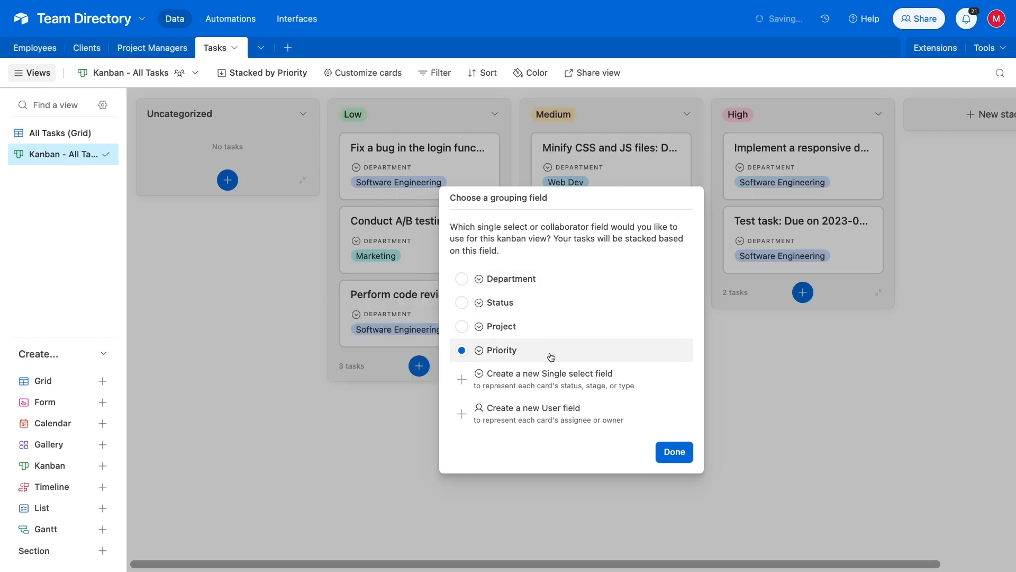
click(684, 452)
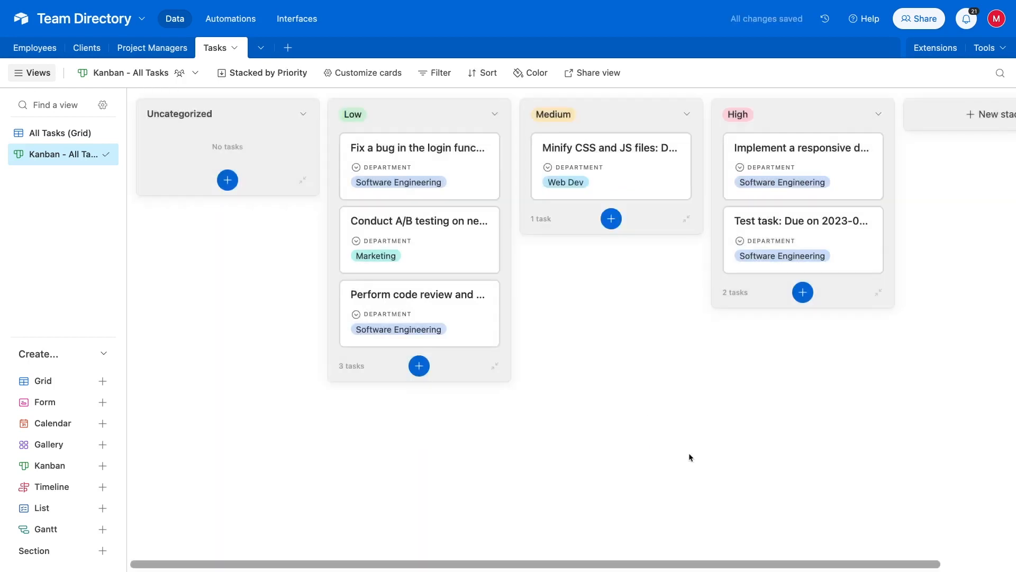
click(261, 76)
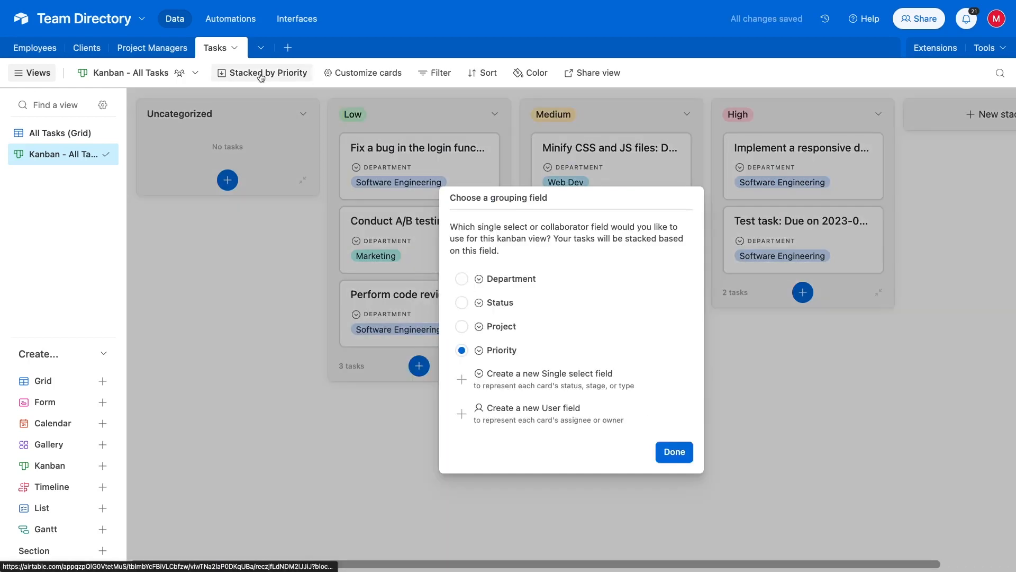
click(495, 302)
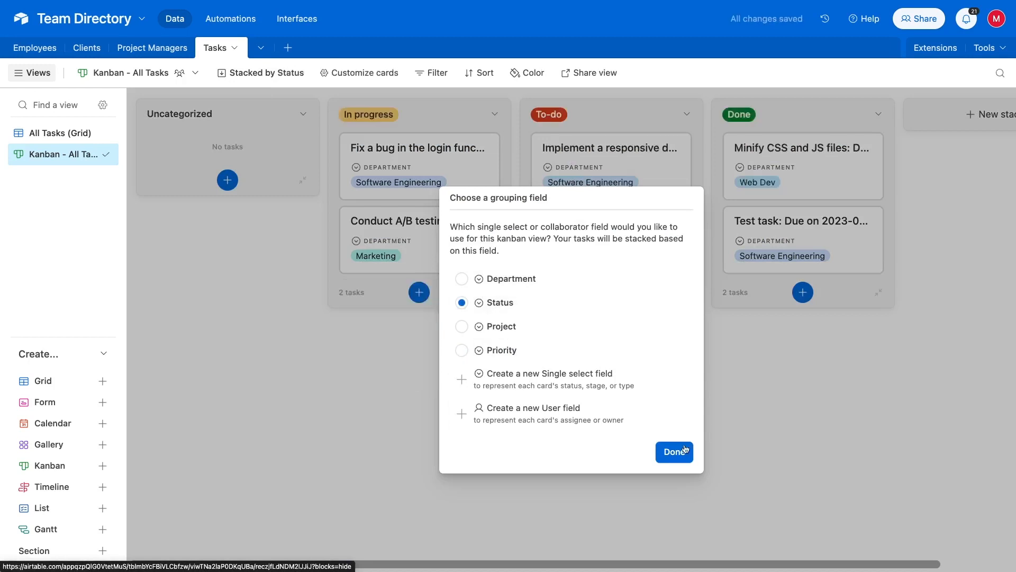
click(684, 451)
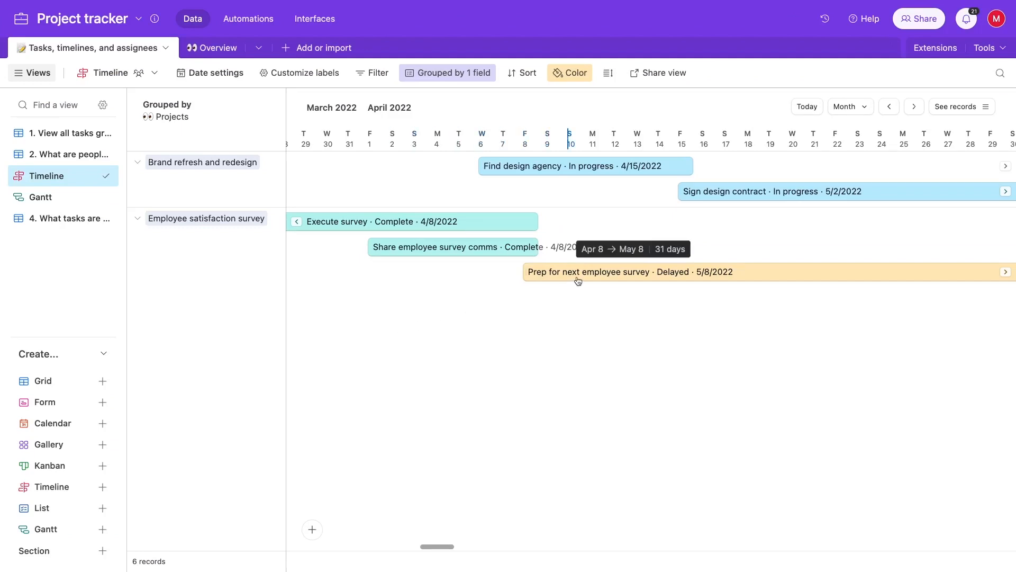
Scroll the timeline to view the Kick off design work record, then switch to the Gantt view
scroll(580, 279, right, 5)
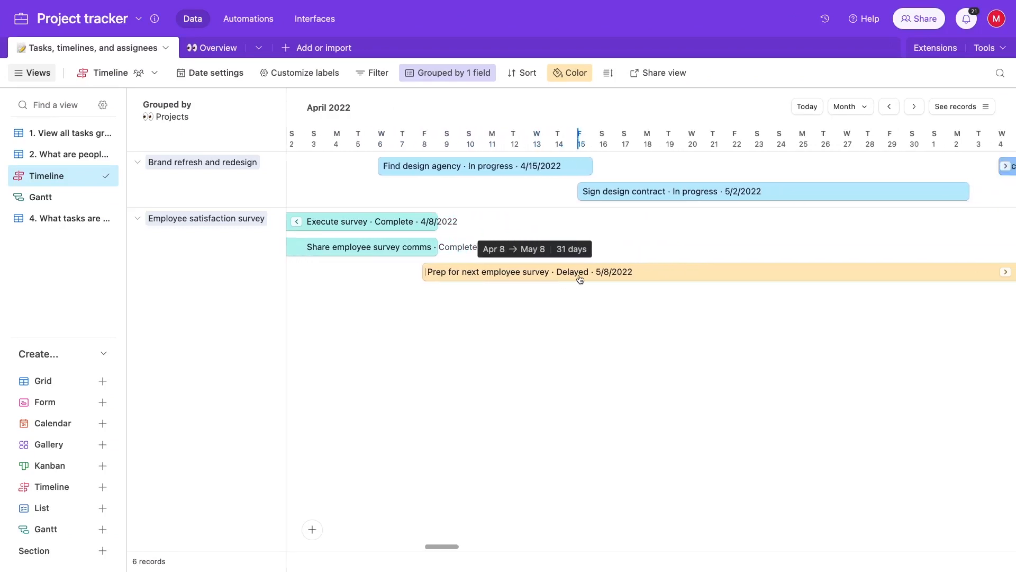
scroll(580, 279, right, 4)
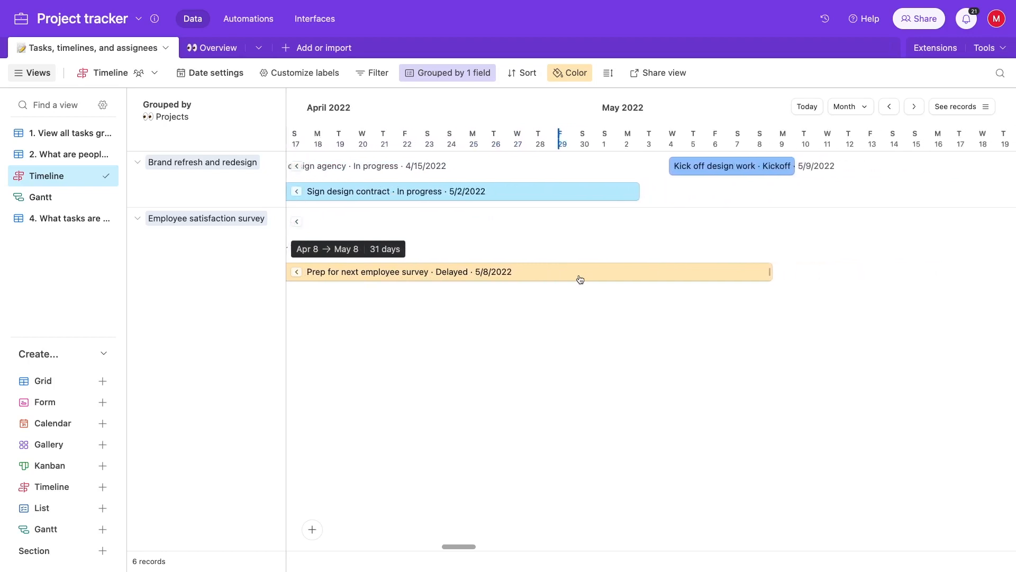
click(724, 169)
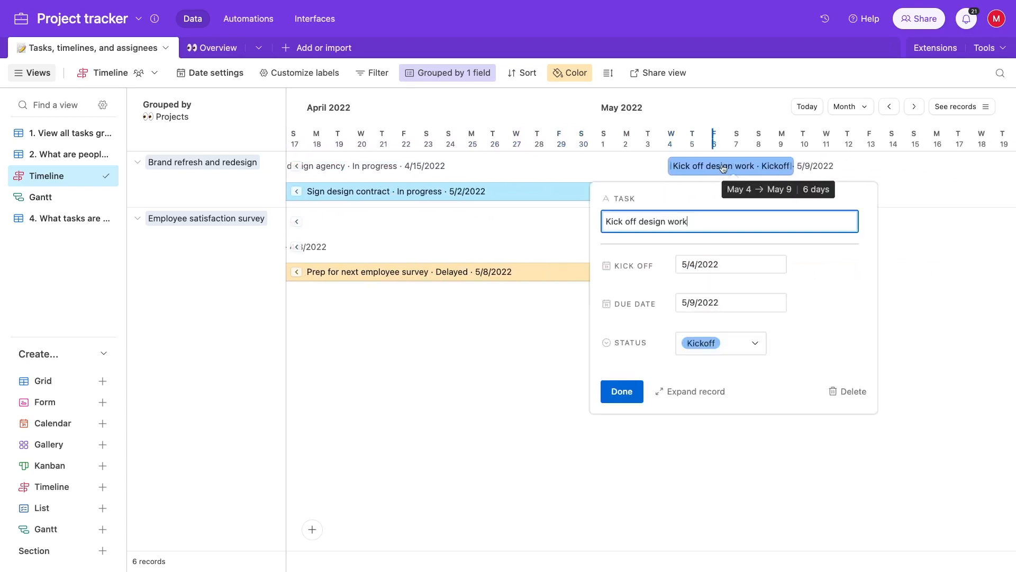
click(471, 378)
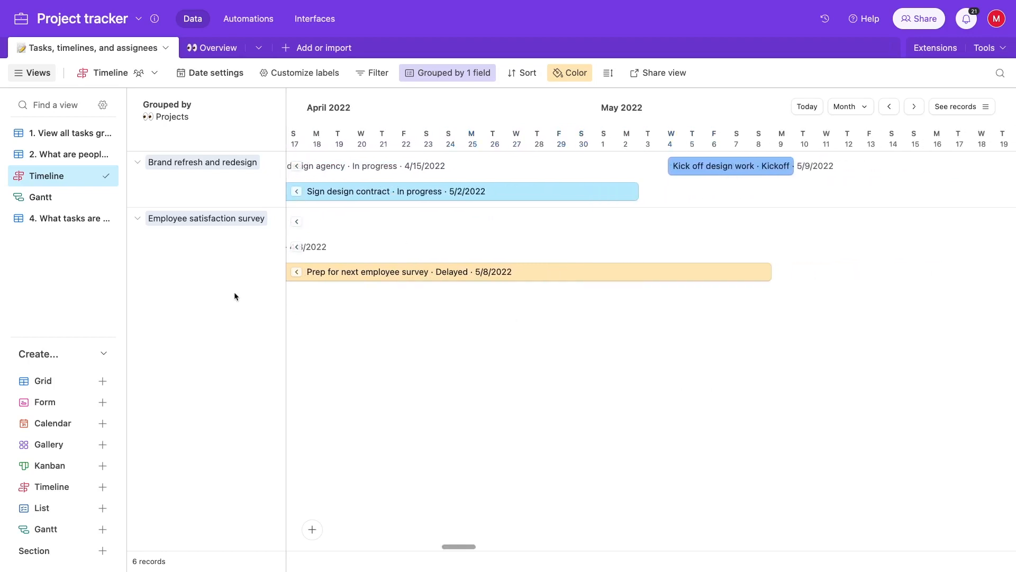
click(65, 203)
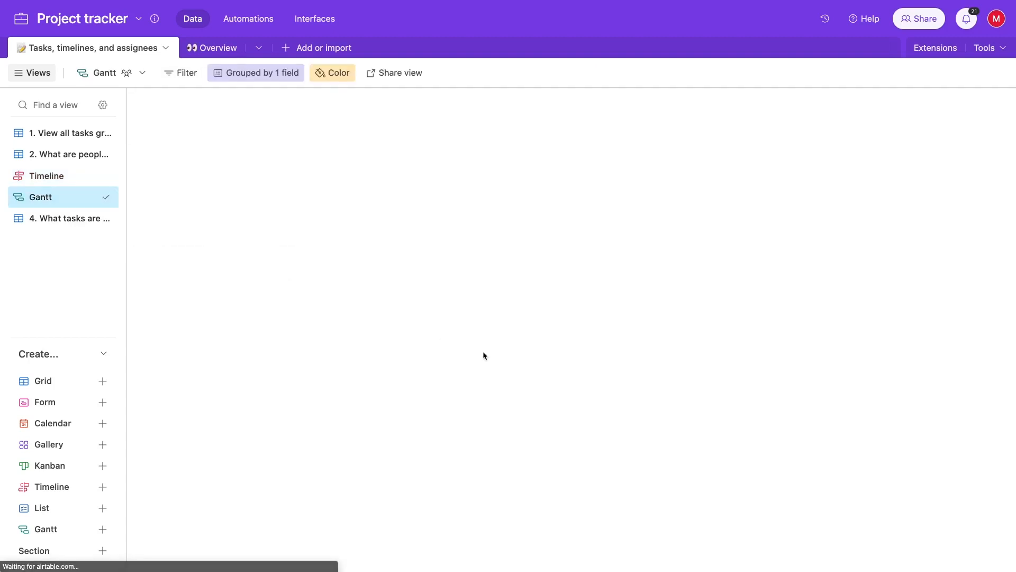
On the Gantt chart, view Kick off design work's details, then open Prep for next employee survey
scroll(506, 270, left, 10)
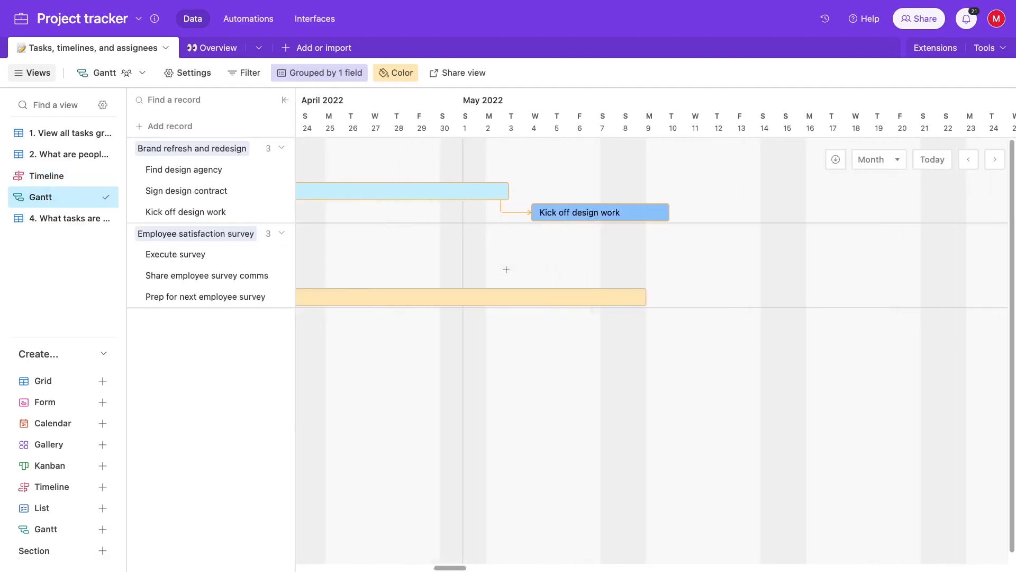
scroll(506, 270, left, 1)
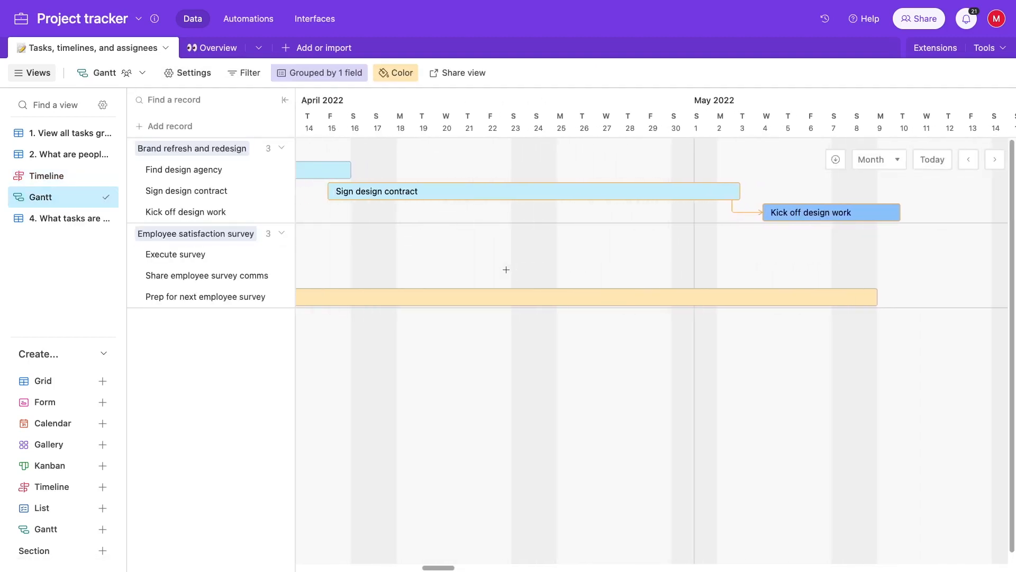
click(785, 211)
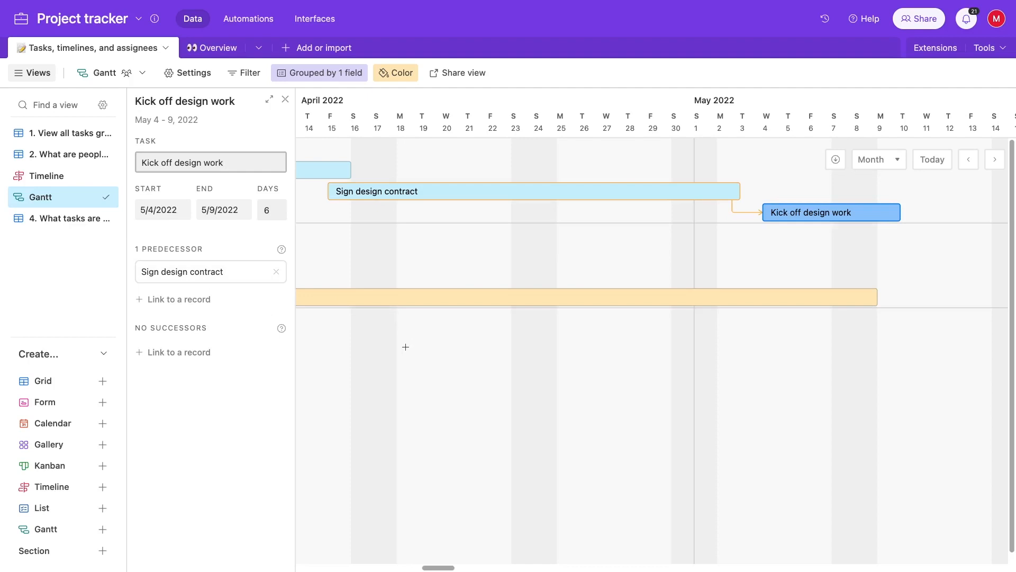
click(285, 99)
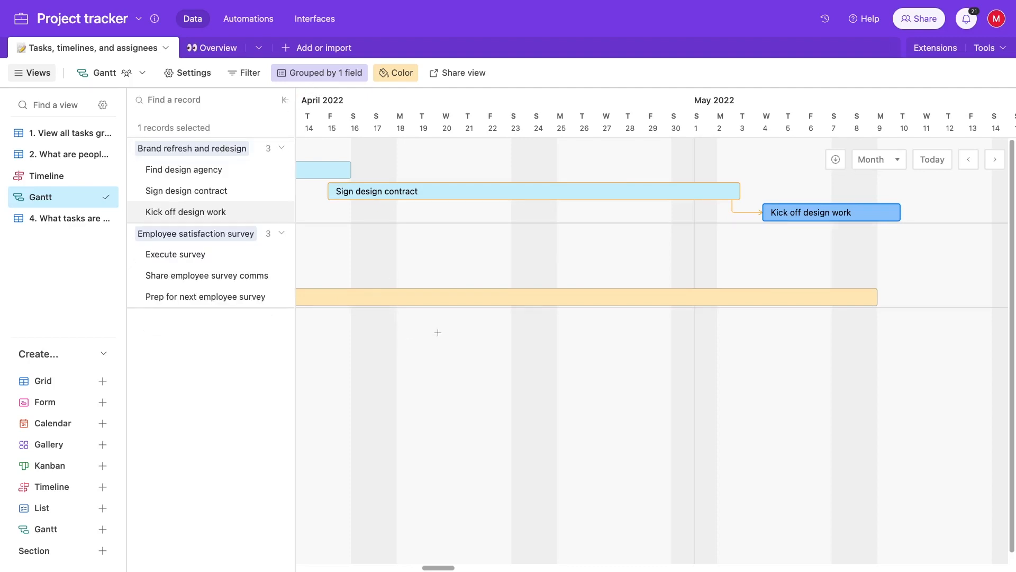
click(440, 298)
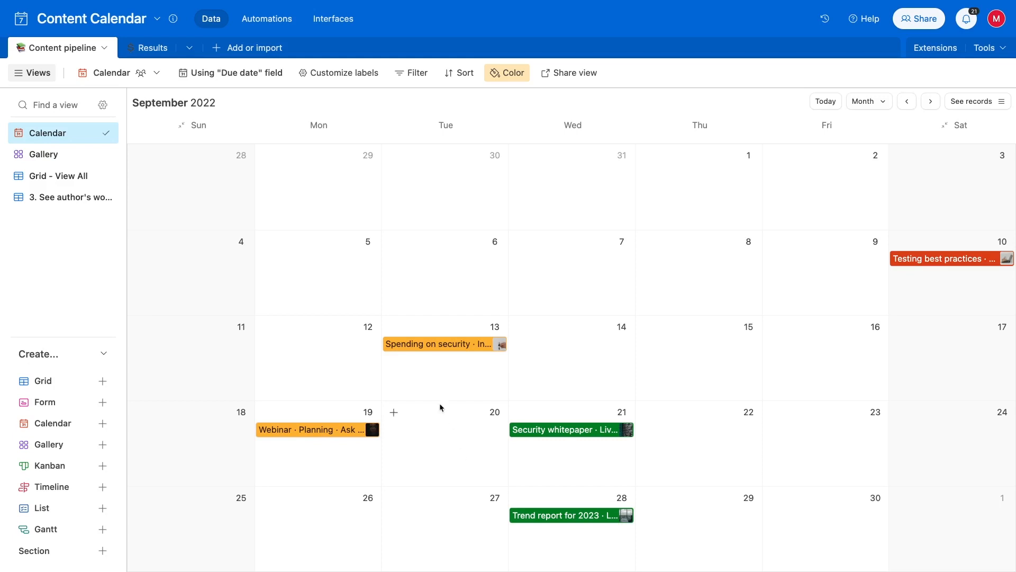
Open the Spending on security item, then switch the calendar to 2 week and back to Month
click(436, 347)
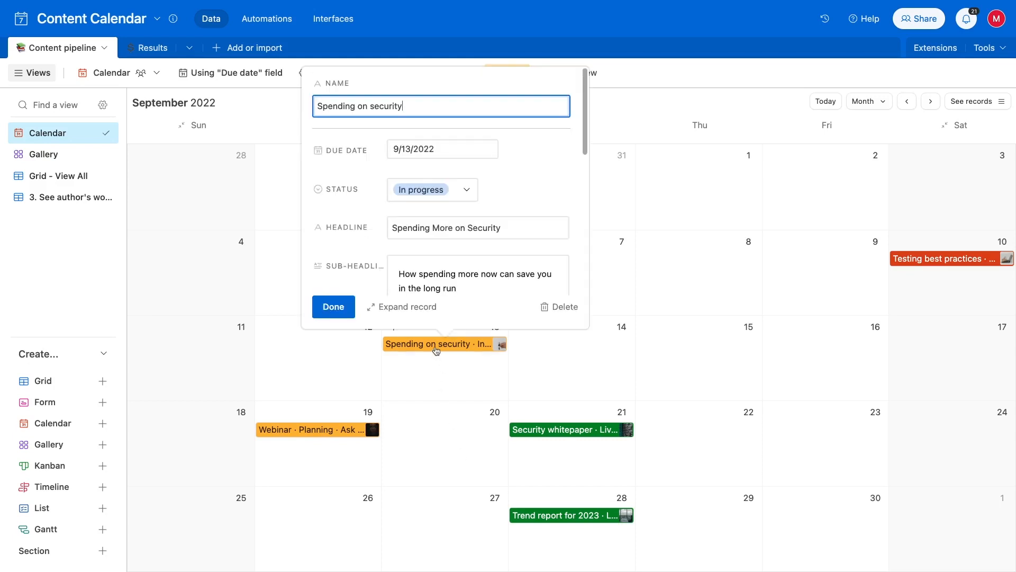
click(875, 103)
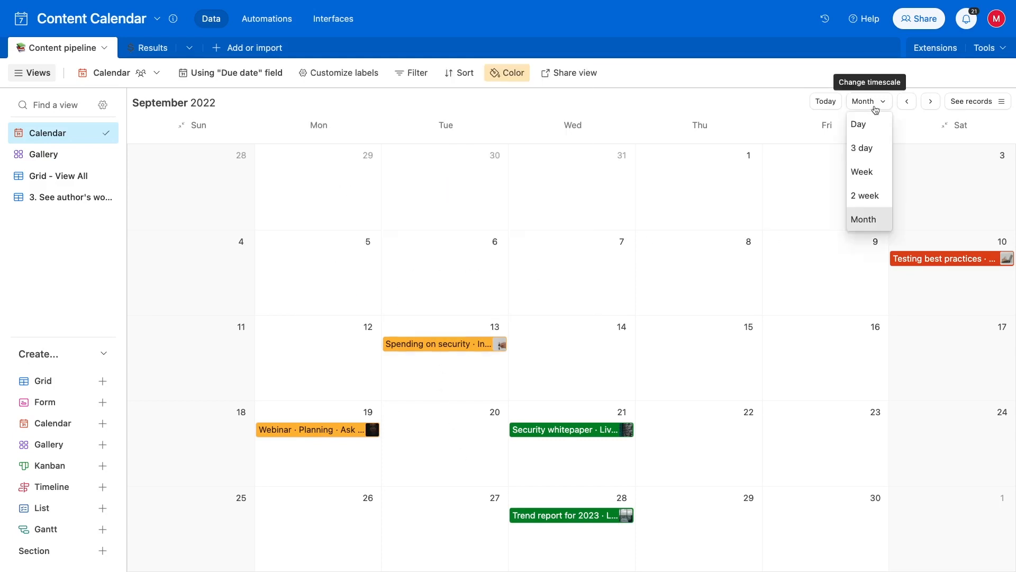
click(868, 196)
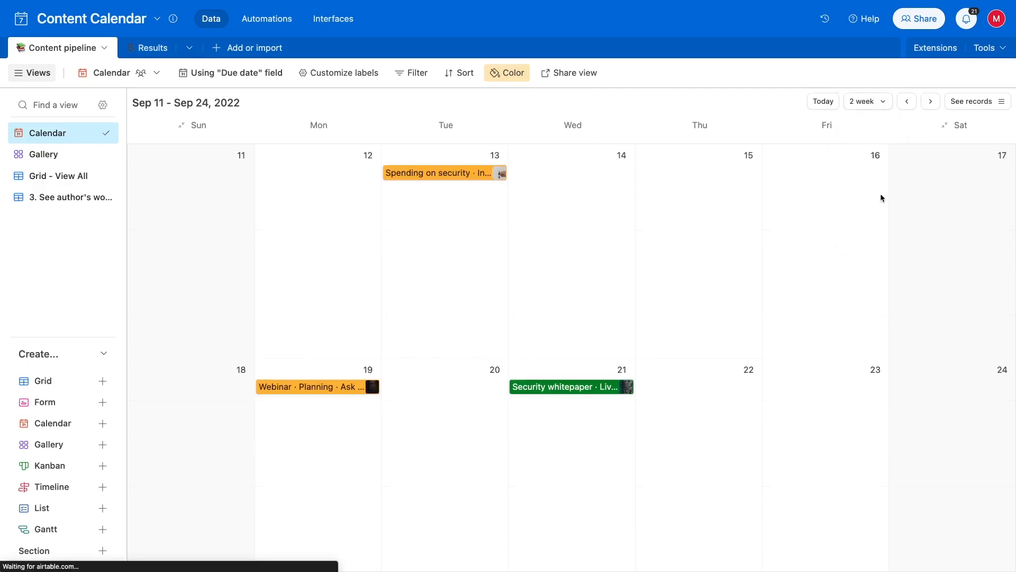
click(877, 108)
click(870, 218)
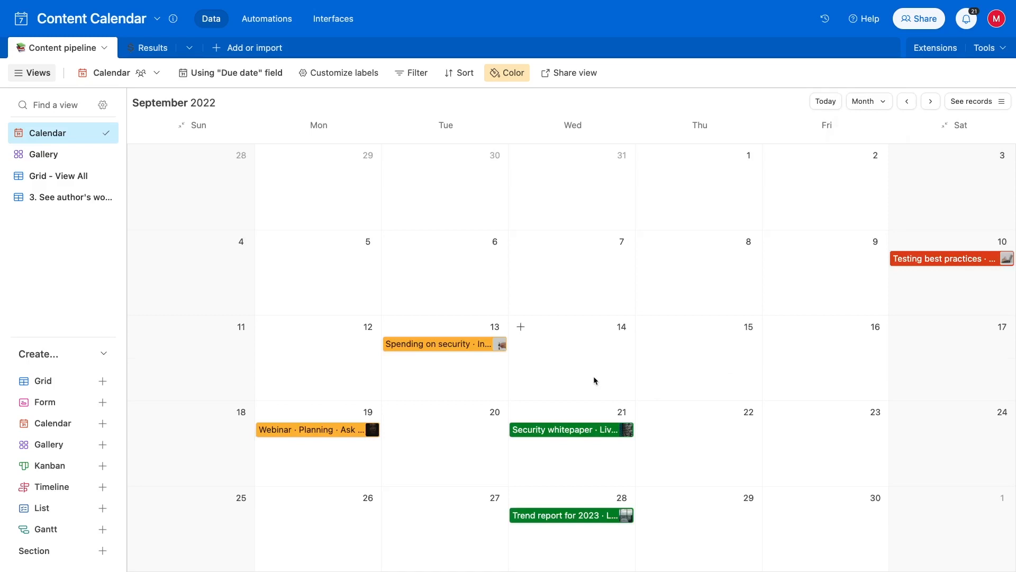
Switch to the Gallery view and turn on the Due date field in the card settings
click(44, 158)
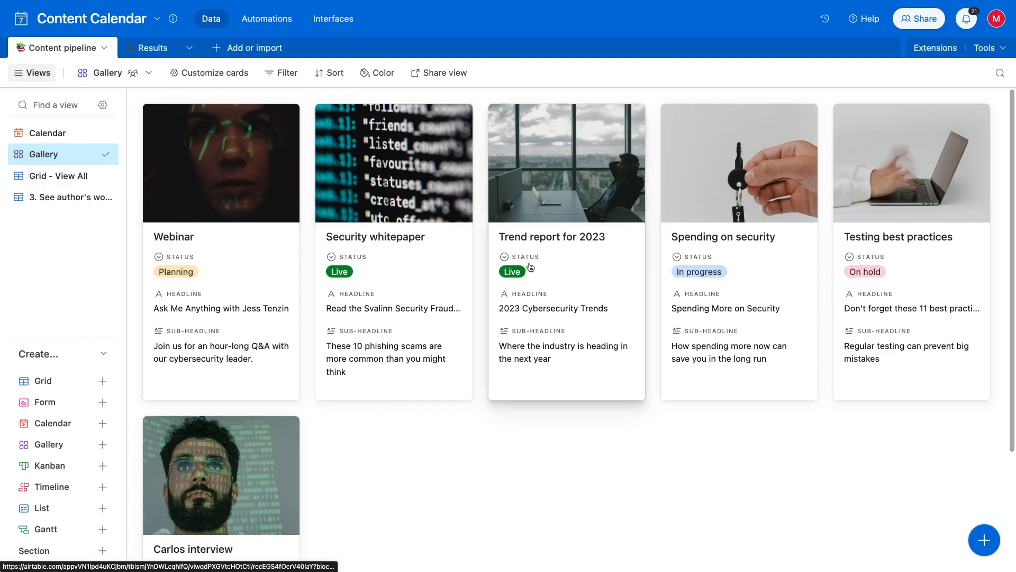
click(214, 73)
click(241, 266)
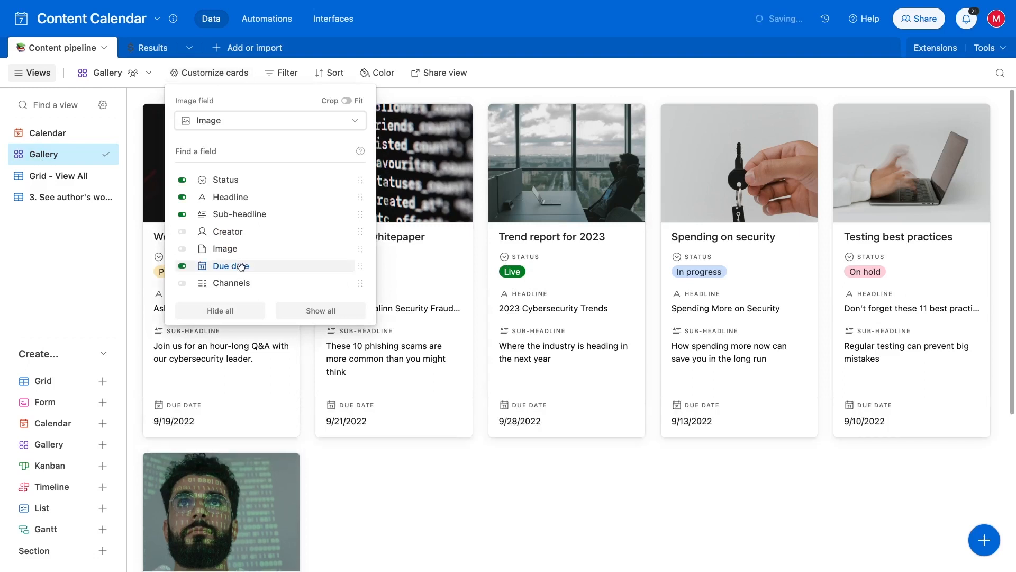
click(406, 488)
scroll(406, 488, down, 3)
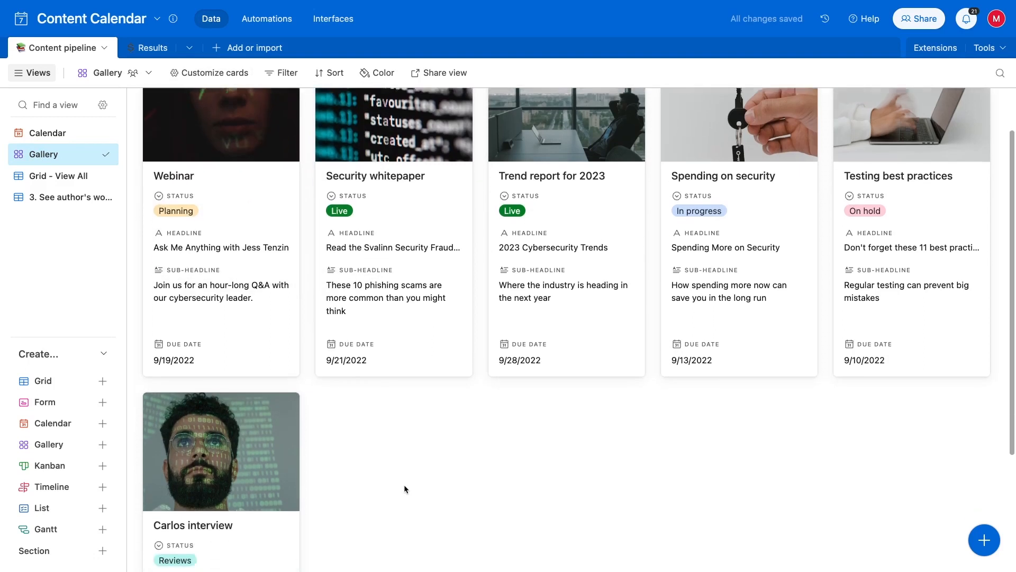
scroll(404, 488, down, 1)
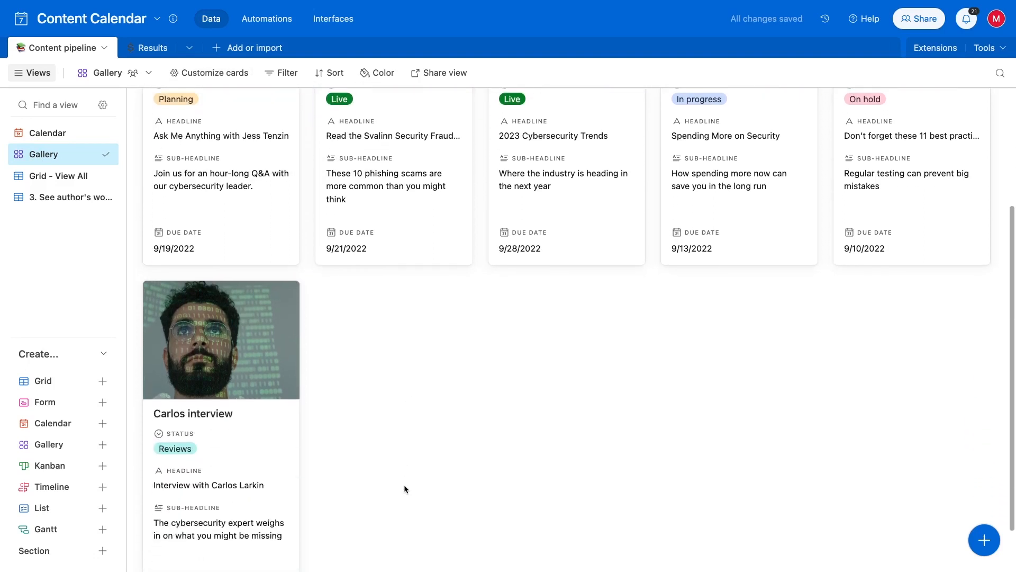
scroll(404, 488, up, 4)
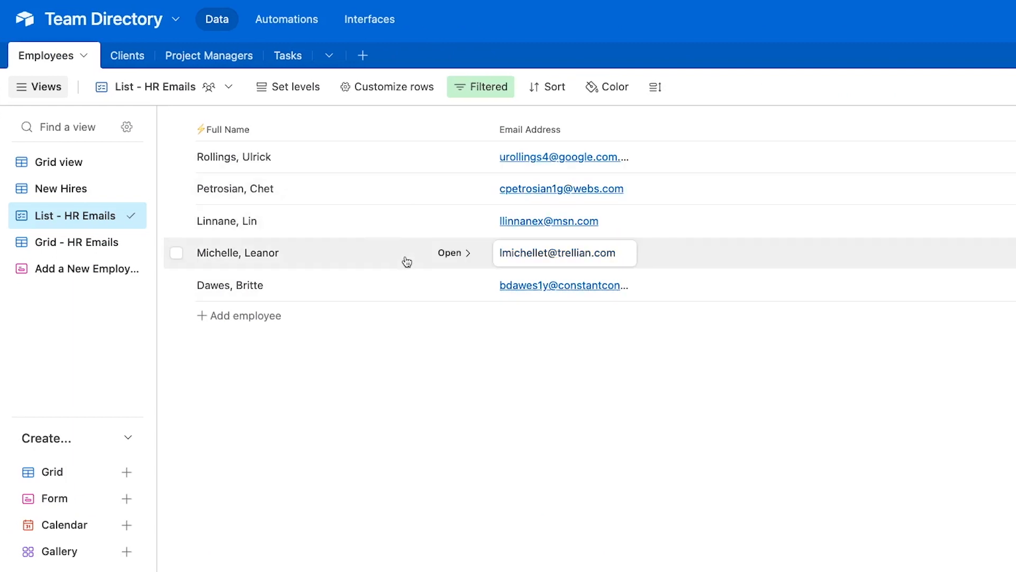
click(401, 93)
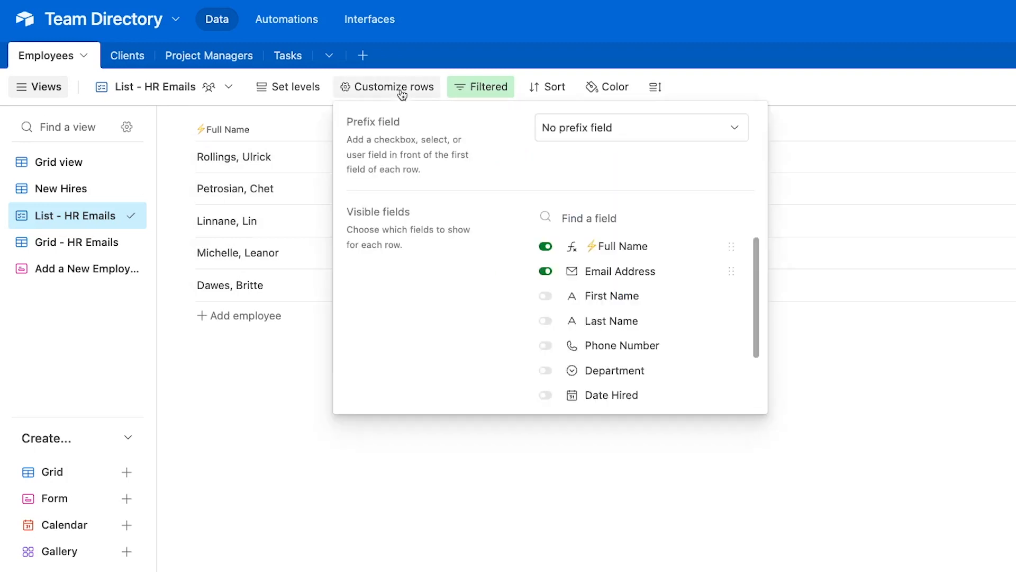
scroll(623, 279, down, 2)
scroll(623, 280, up, 2)
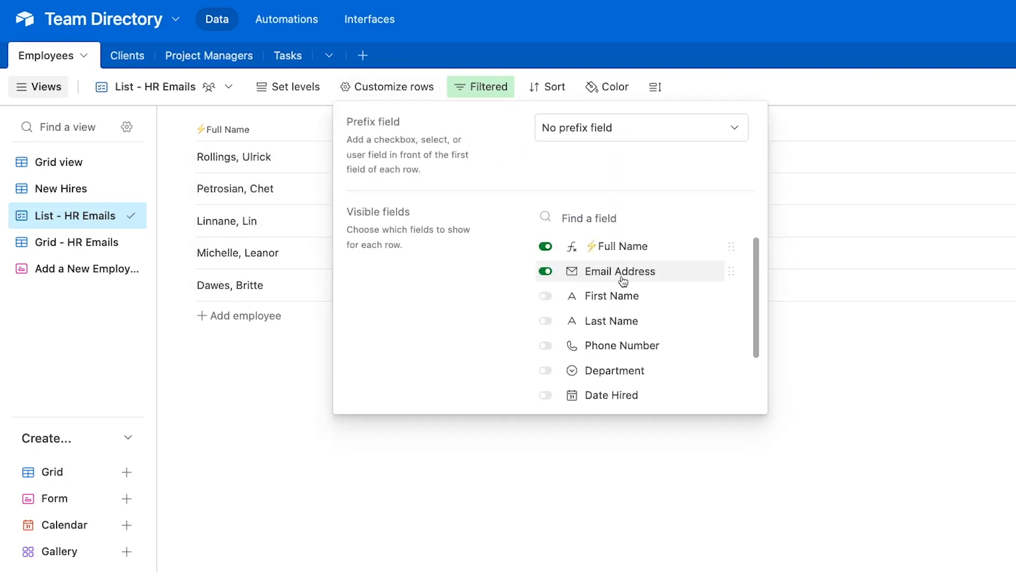
click(838, 350)
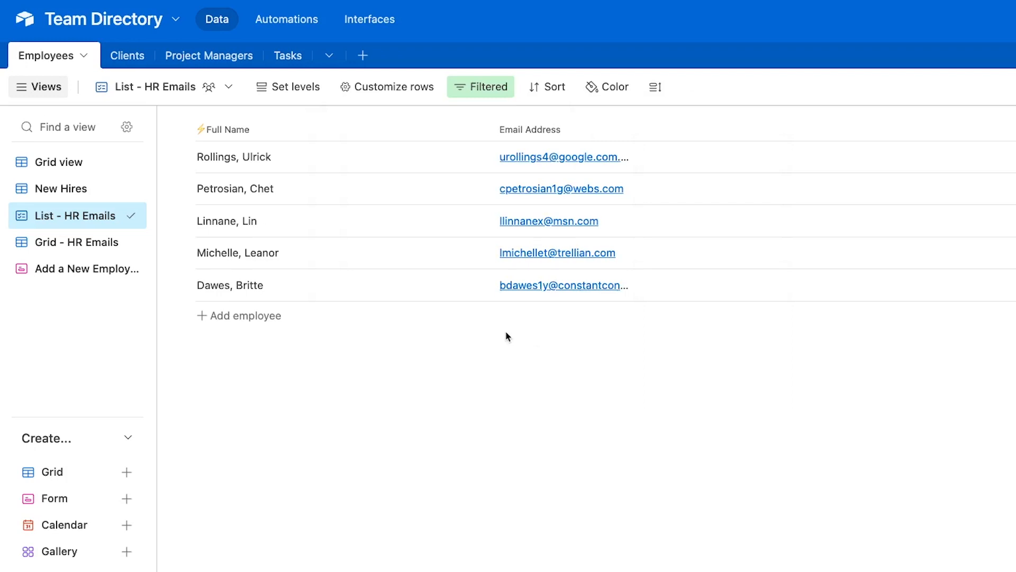
click(92, 245)
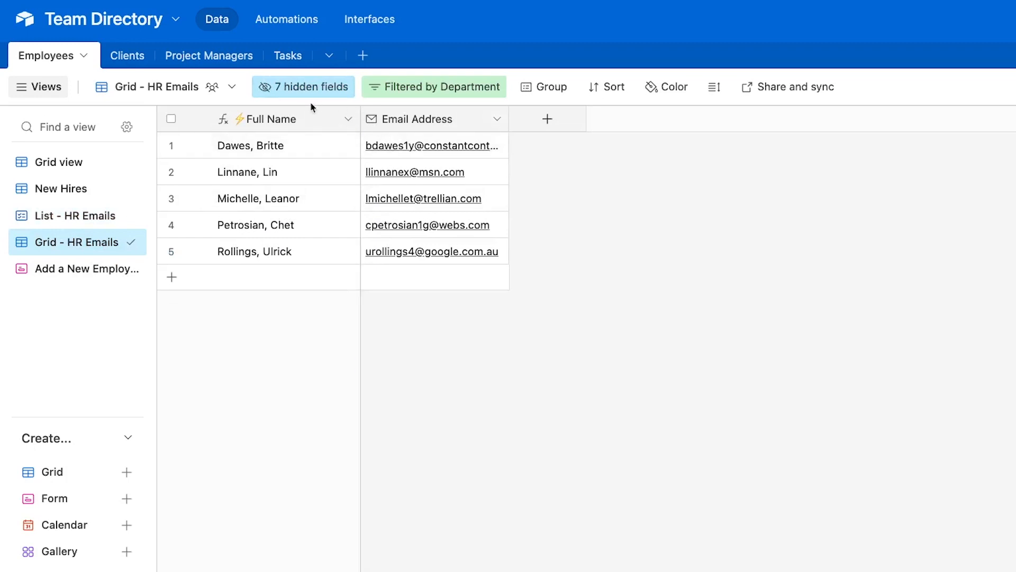
click(91, 216)
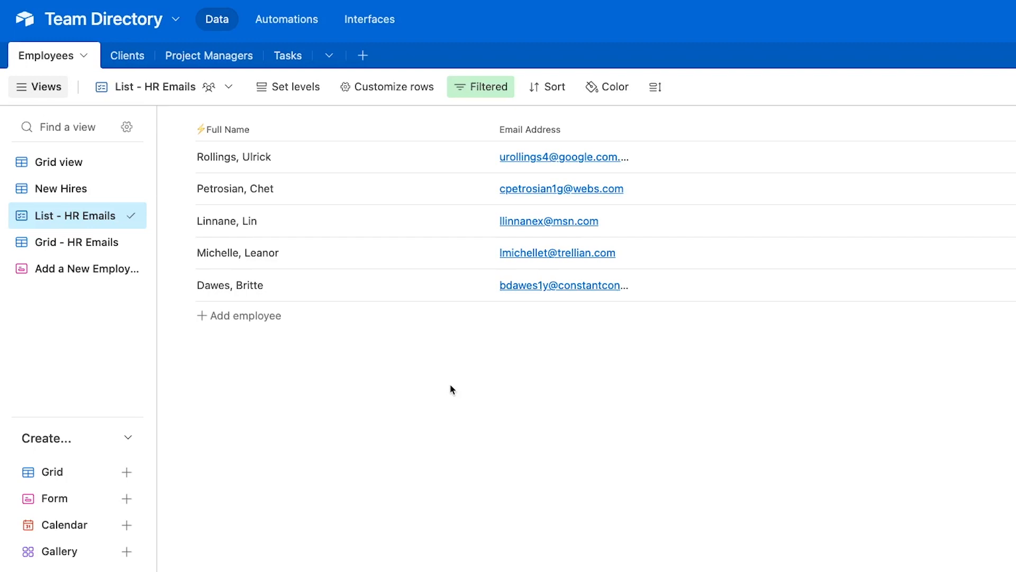
Open the Add a New Employee form view and scroll through its fields from First Name to Tasks
click(91, 271)
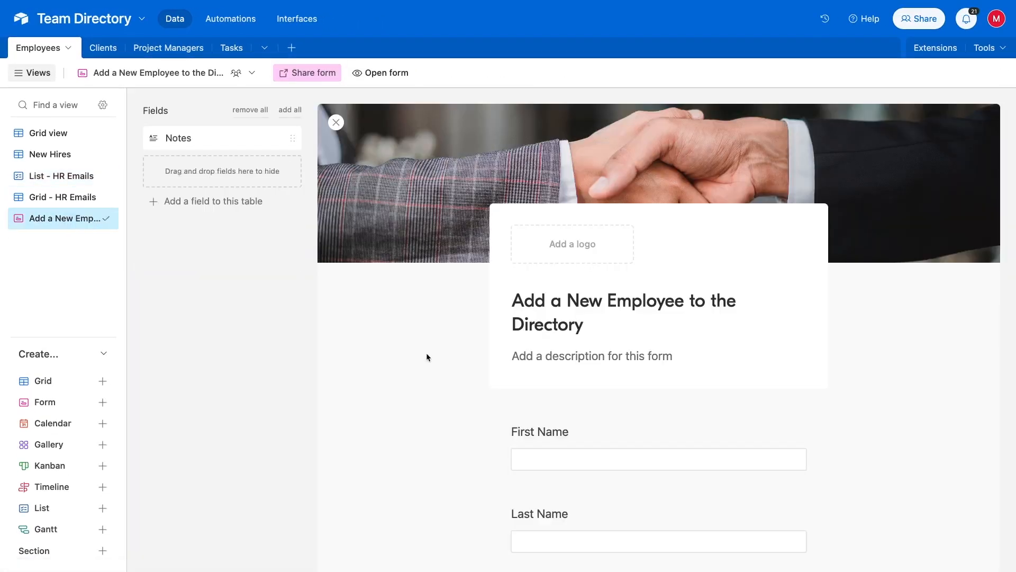
scroll(684, 351, down, 2)
scroll(683, 351, down, 10)
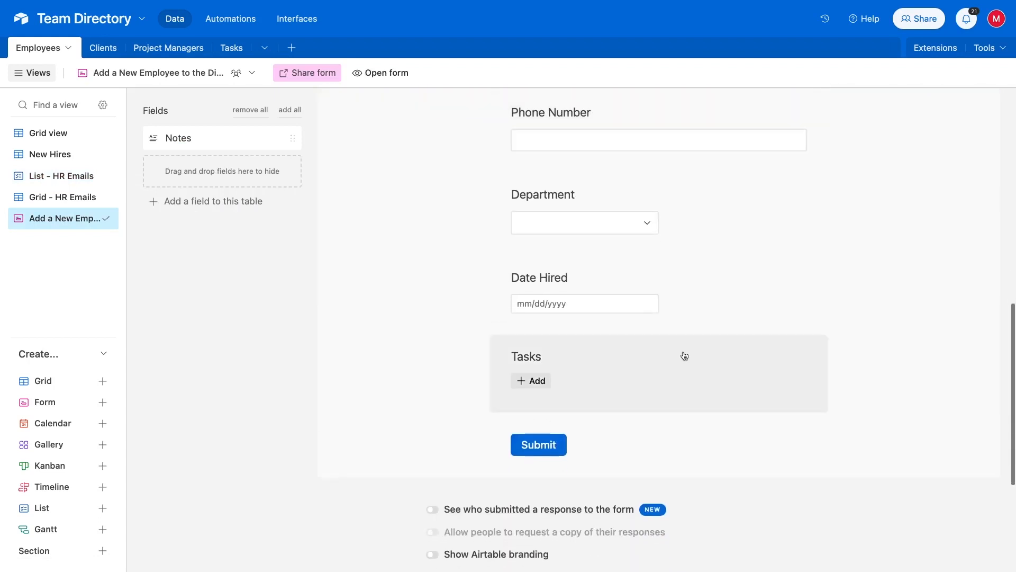
scroll(683, 351, up, 6)
scroll(685, 355, up, 5)
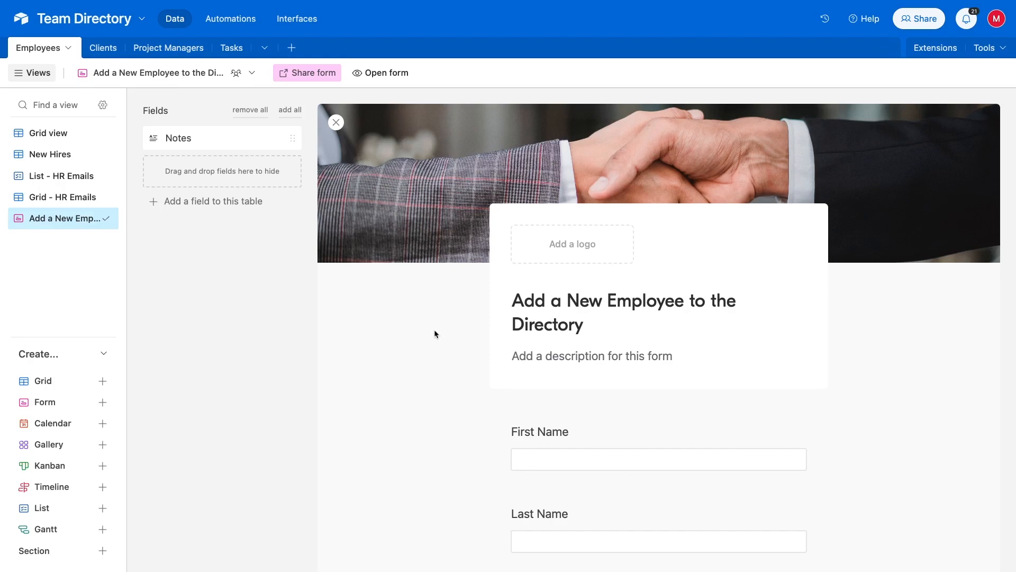
Open the live form and enter the new employee's first name, last name, email and phone
click(372, 73)
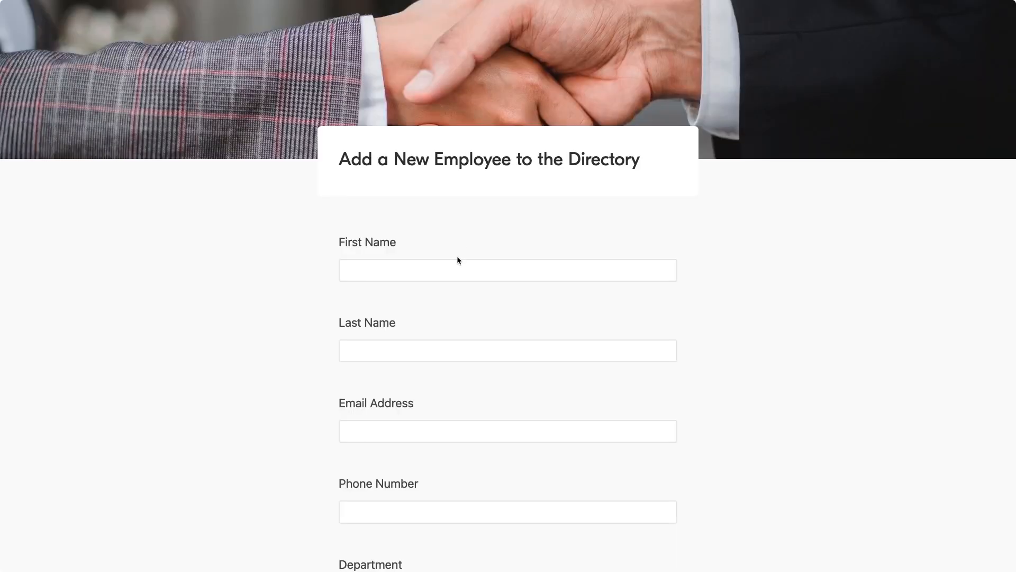
click(456, 264)
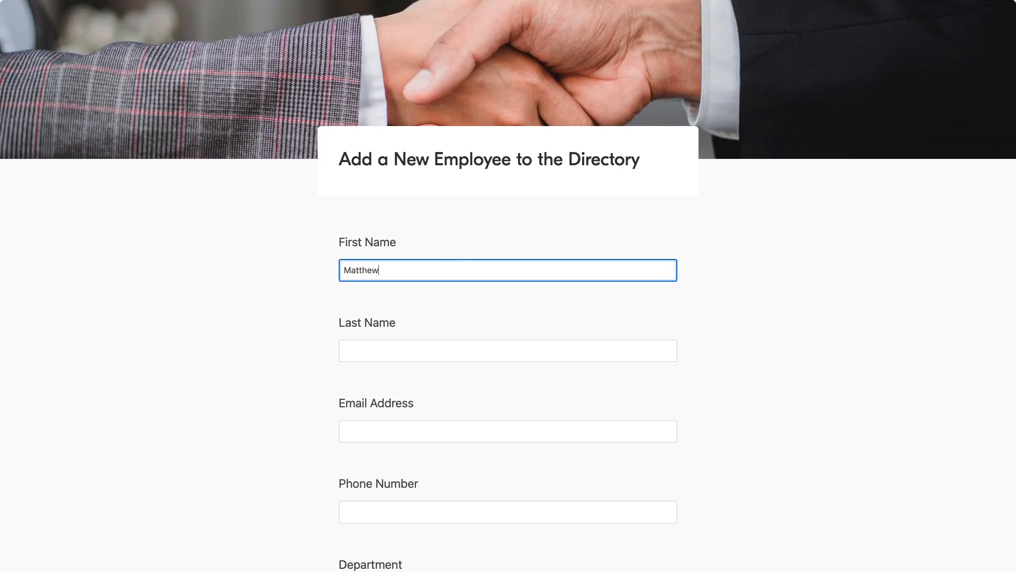
key(Tab)
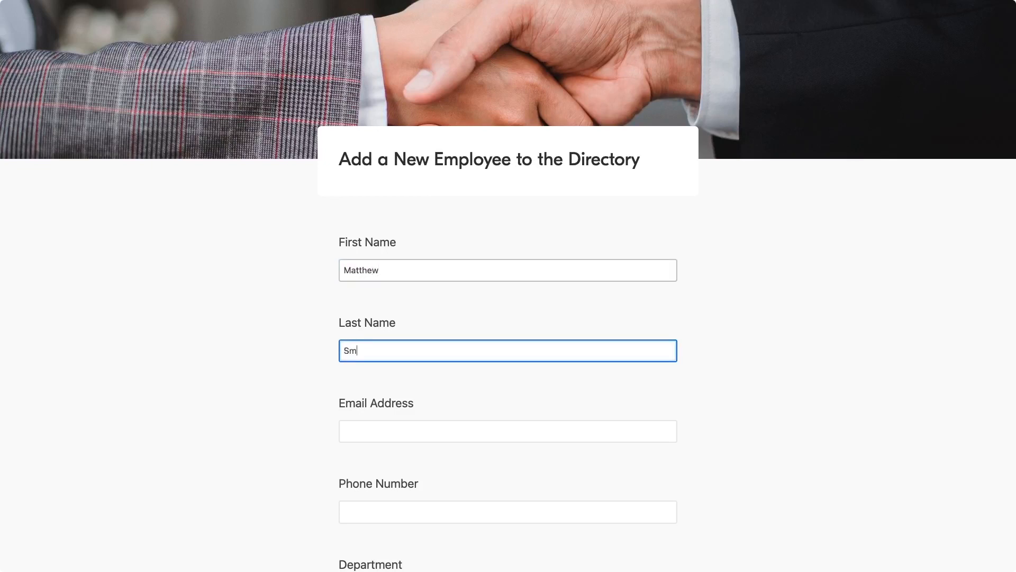
key(Tab)
scroll(508, 286, down, 1)
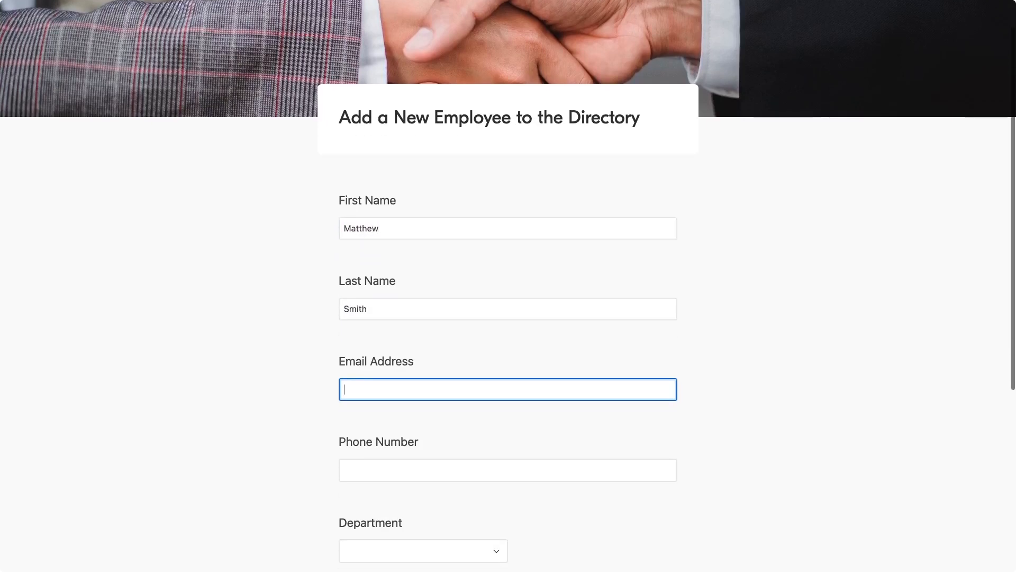
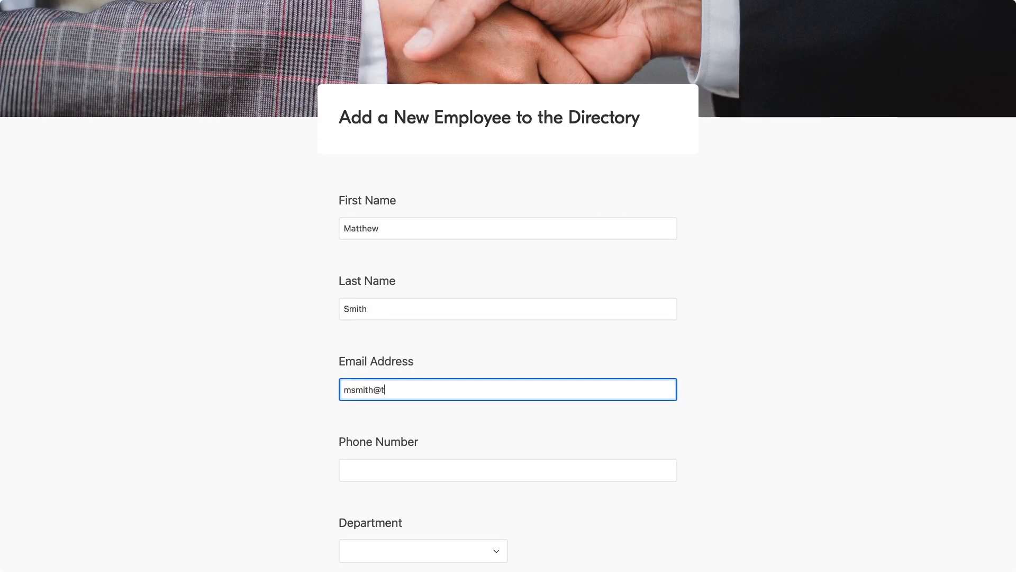
scroll(428, 337, down, 2)
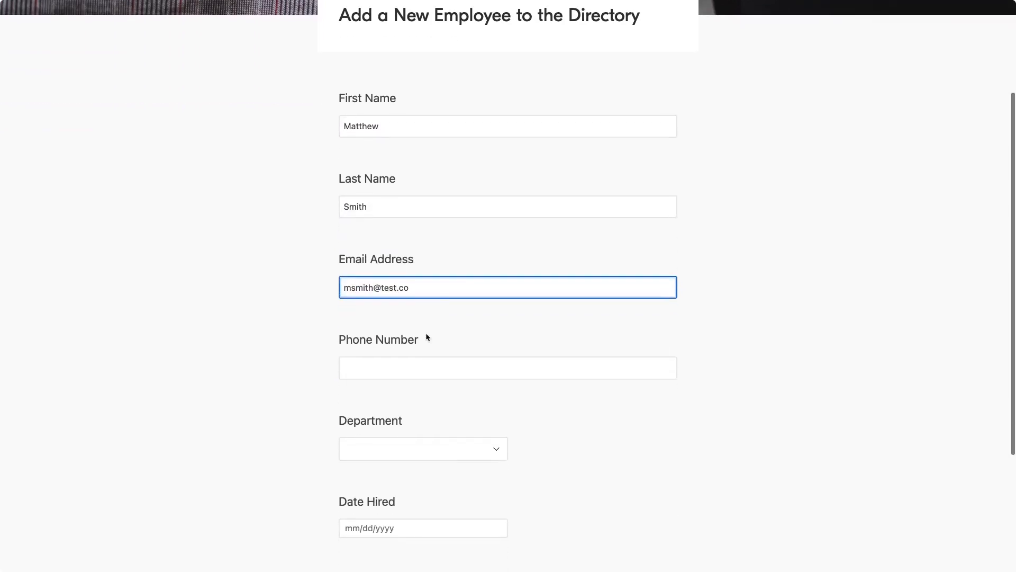
click(418, 365)
text((555) 55)
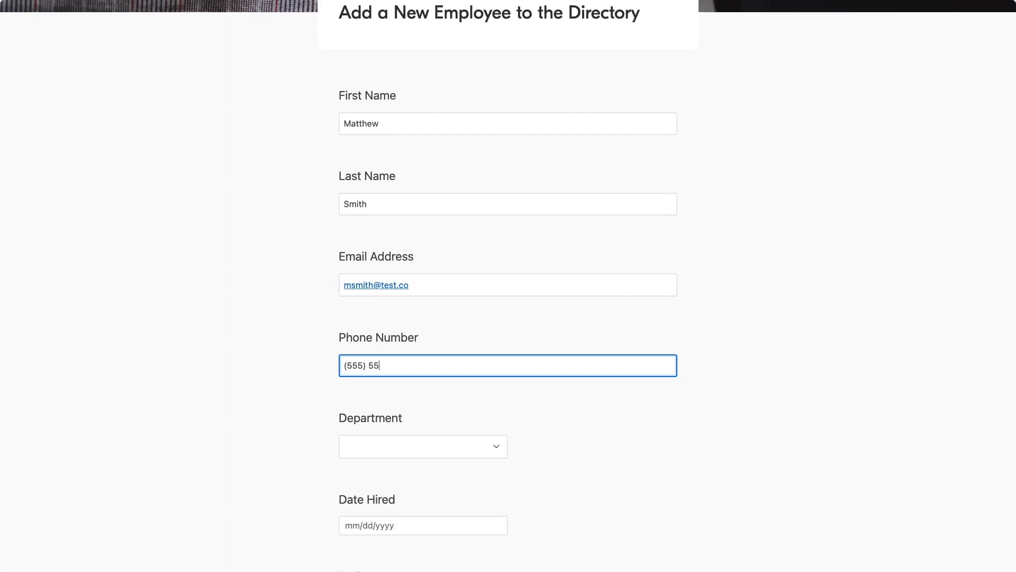
text(5-5555)
Choose the Engineering department, set Date Hired to 6/15/2023, and submit the form
scroll(439, 333, down, 3)
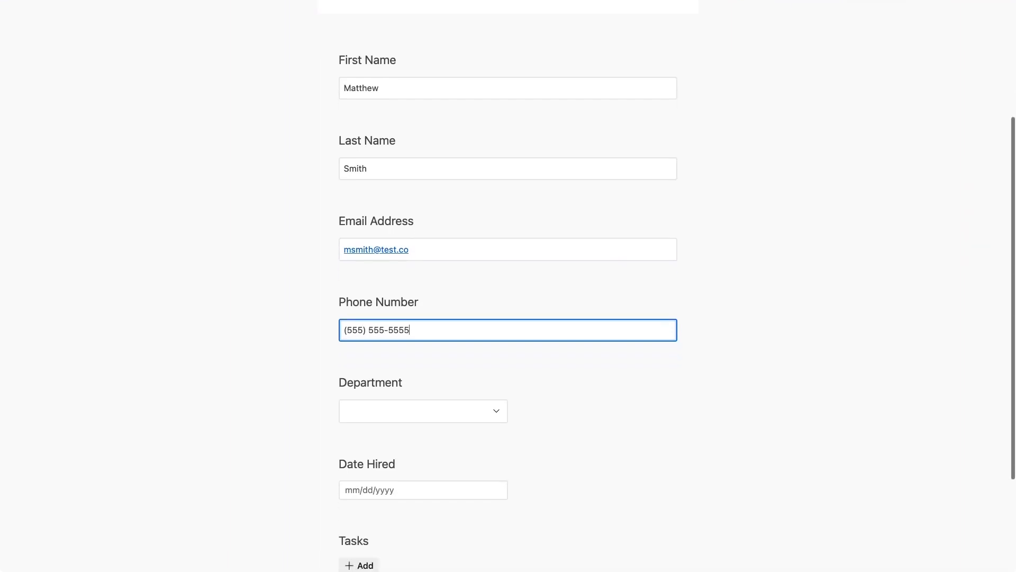
click(454, 302)
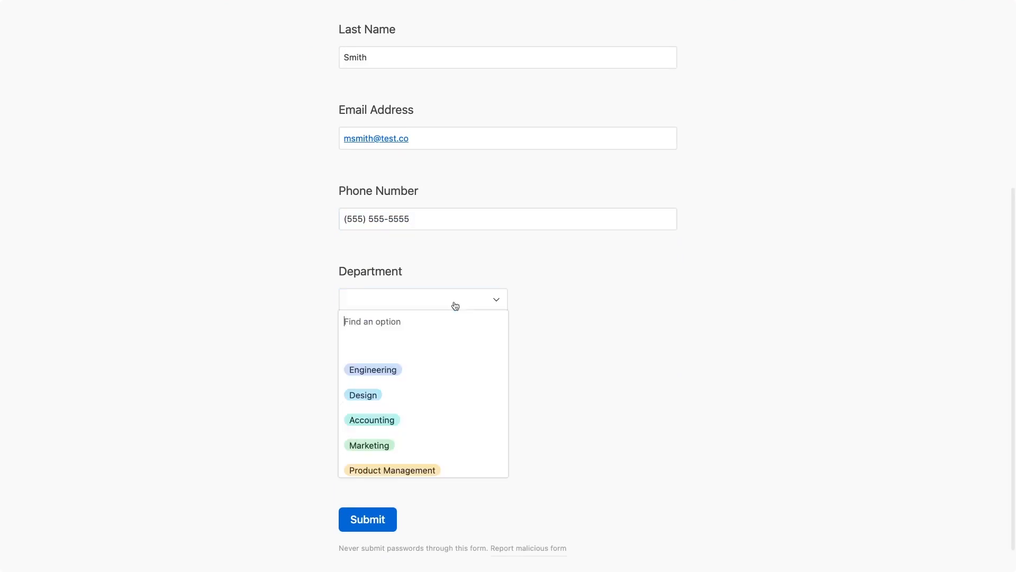
click(417, 369)
click(414, 378)
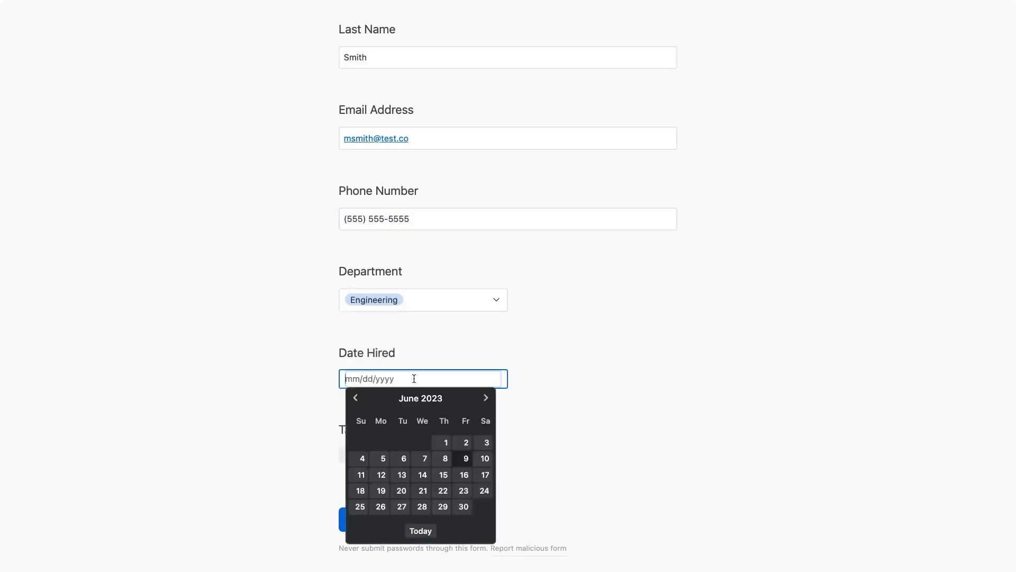
click(443, 474)
scroll(444, 470, down, 1)
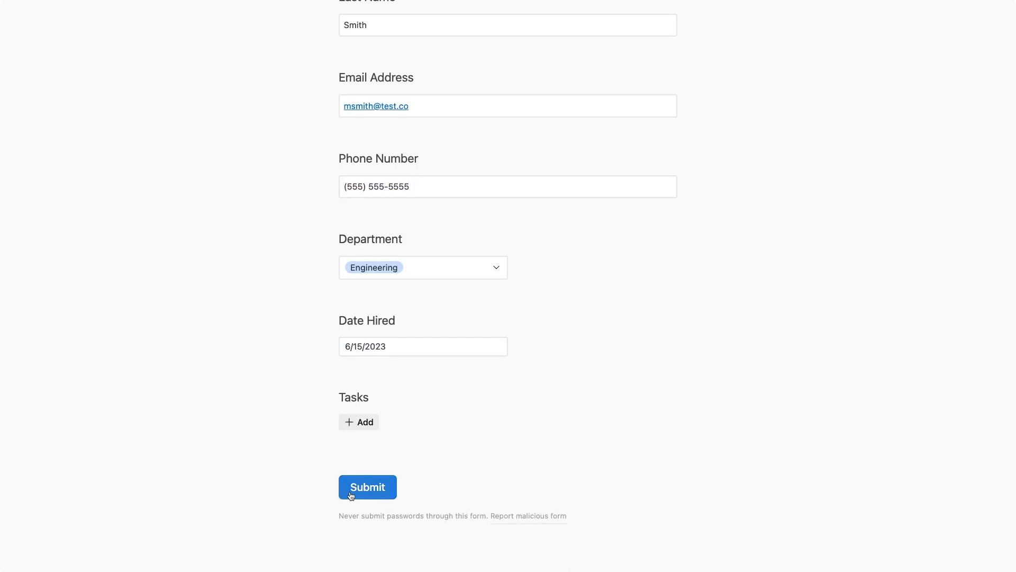
click(383, 489)
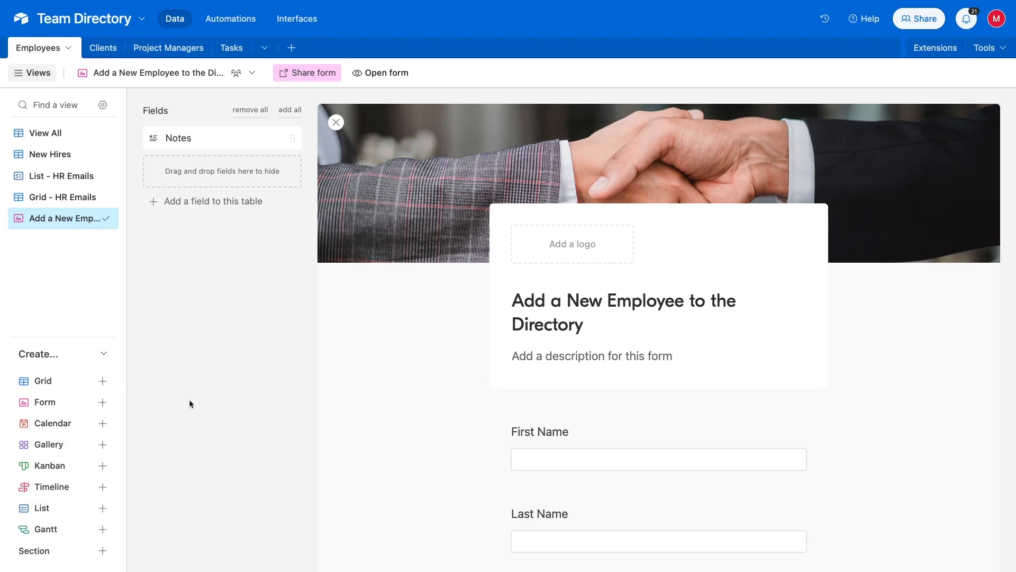
Switch to the View All grid and scroll to find the new Engineering employee
click(43, 136)
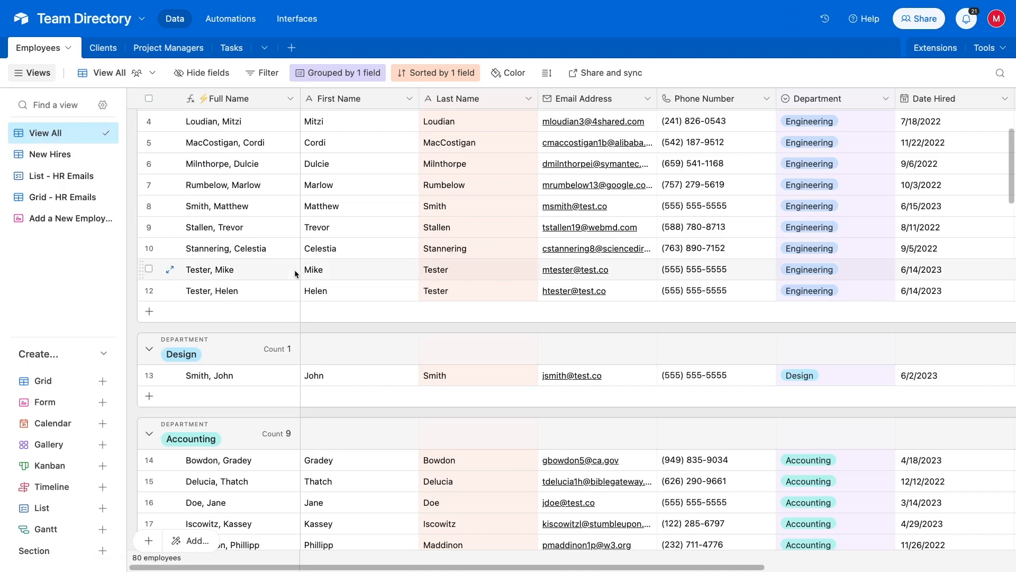
scroll(294, 268, down, 1)
scroll(294, 269, up, 2)
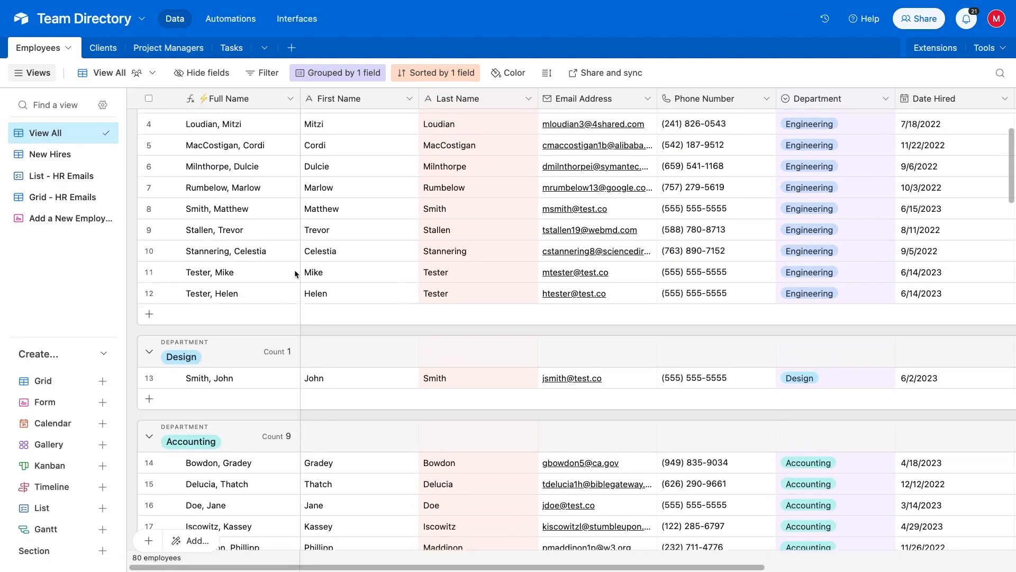
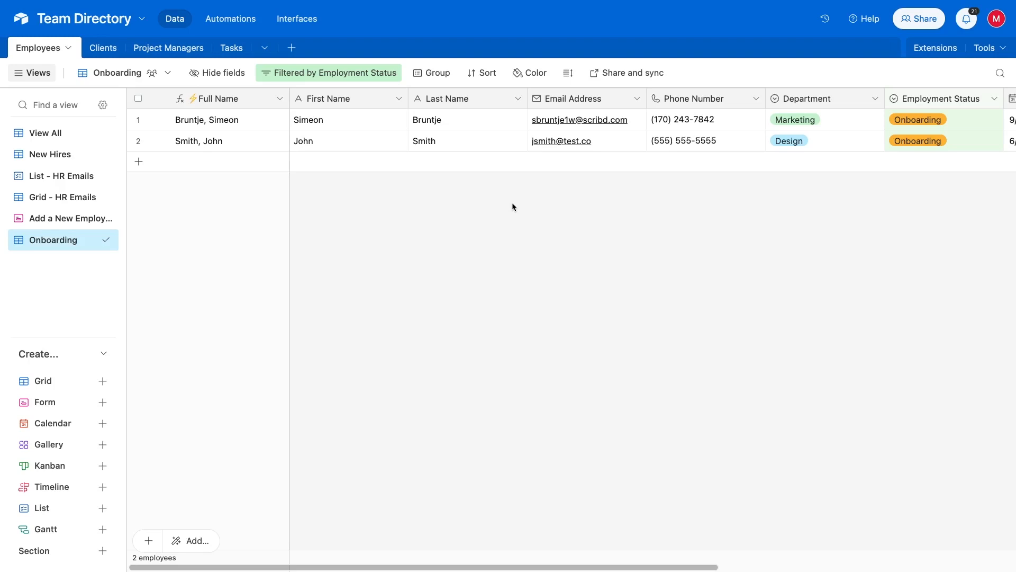
Create a new automation using the 'When a record enters a view' trigger
click(239, 25)
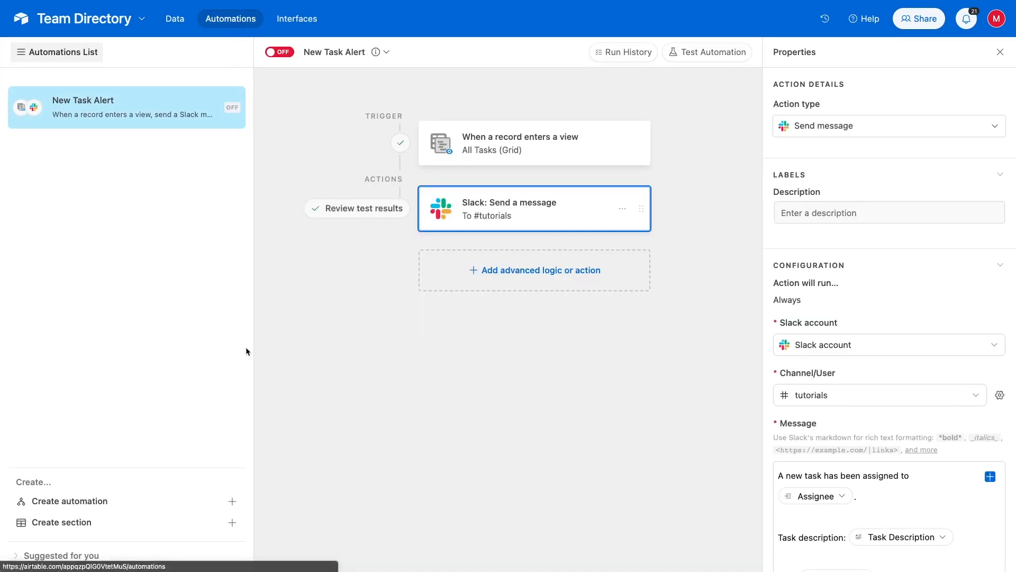
click(122, 503)
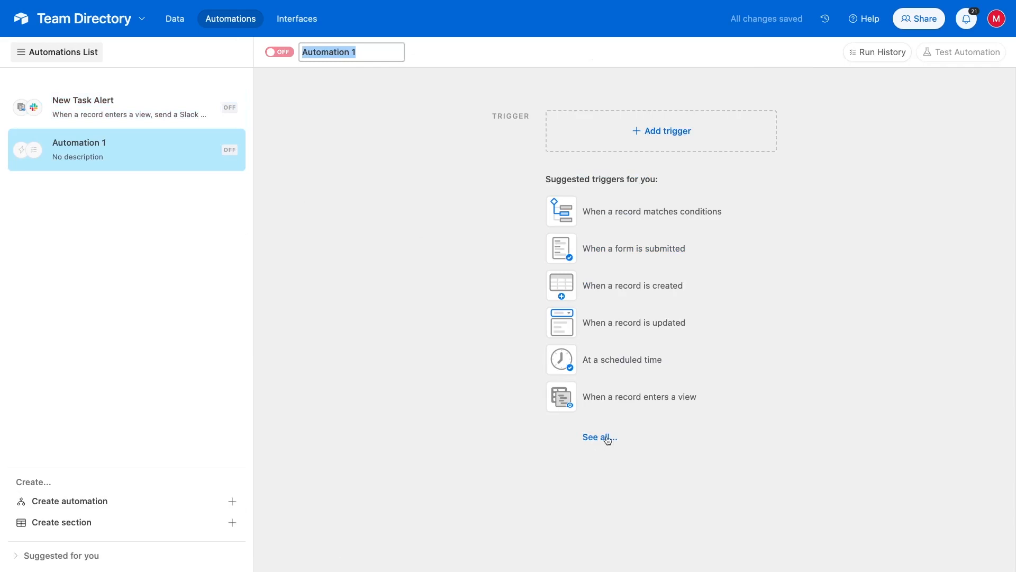
click(635, 400)
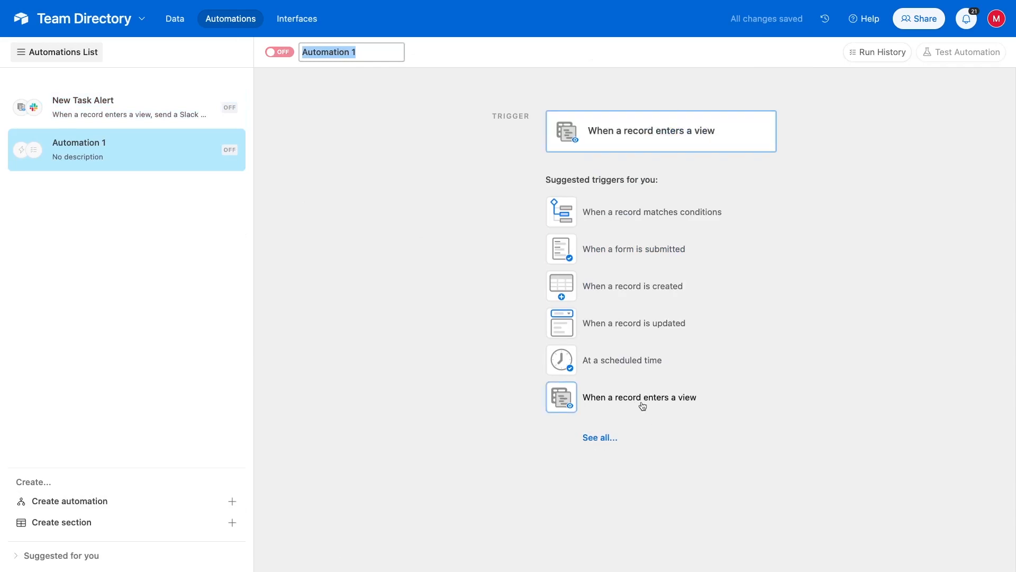
click(642, 406)
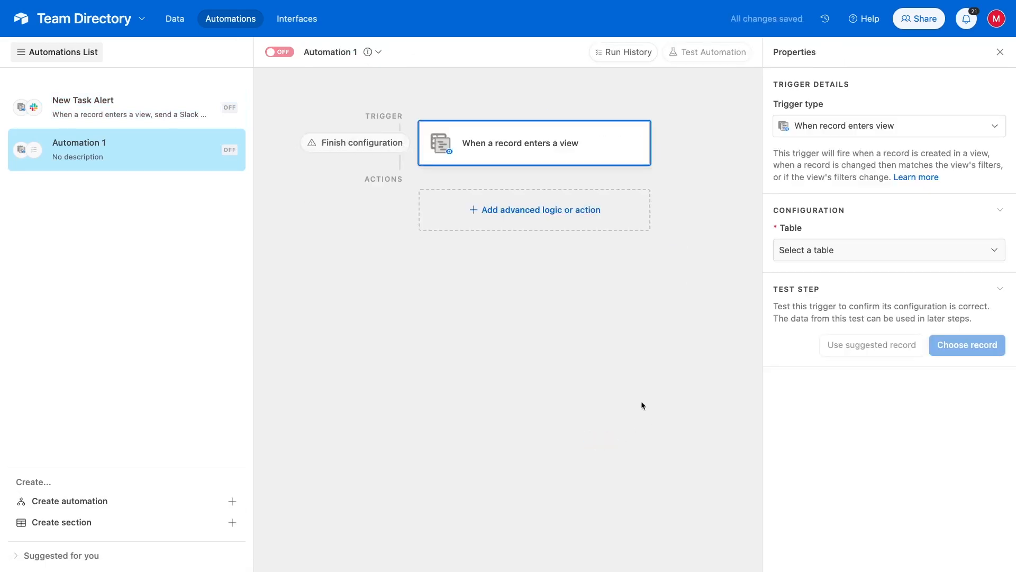
Point the trigger at the Employees table's Onboarding view and begin choosing a test record
click(857, 257)
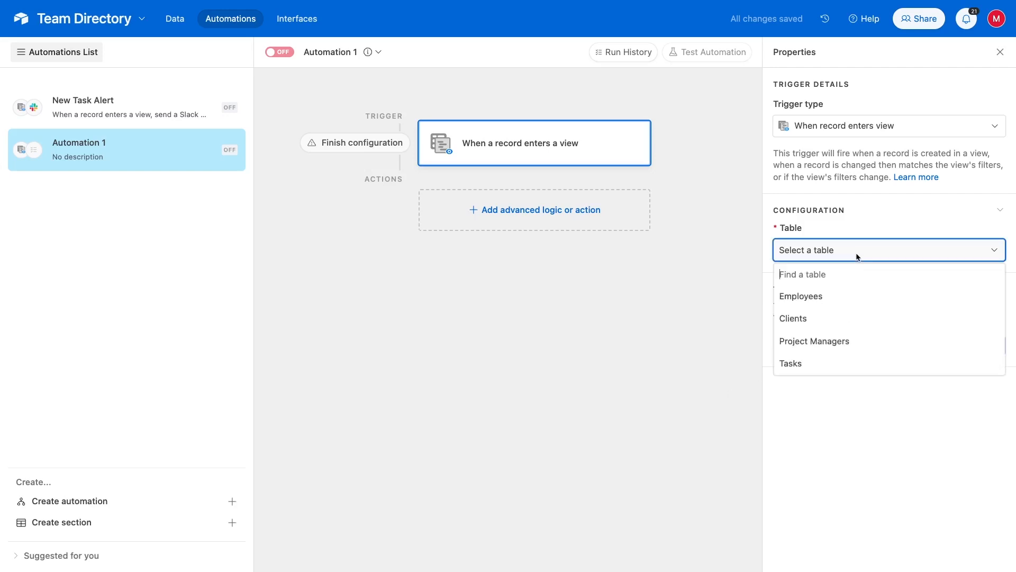
click(835, 296)
click(852, 309)
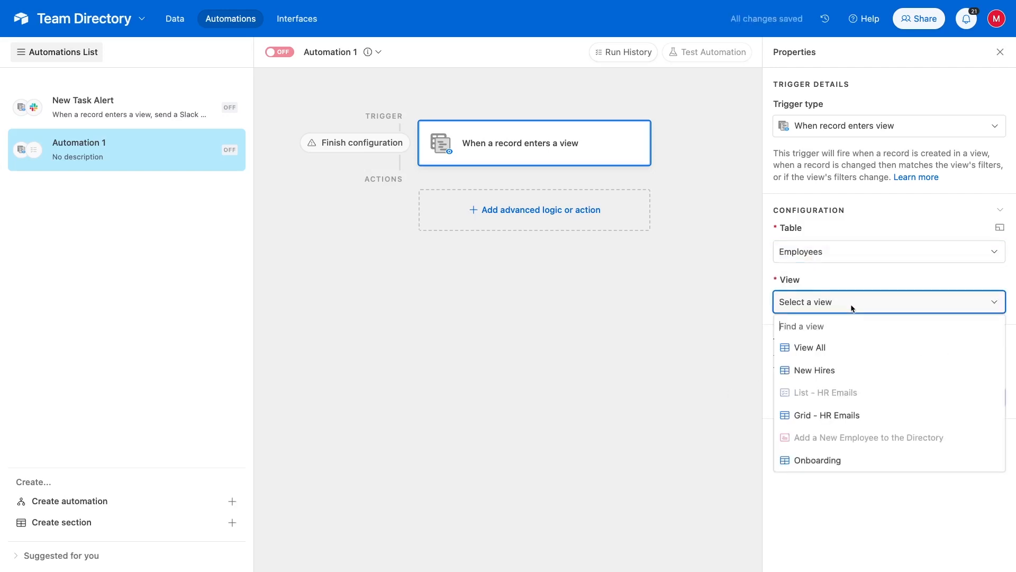
click(832, 460)
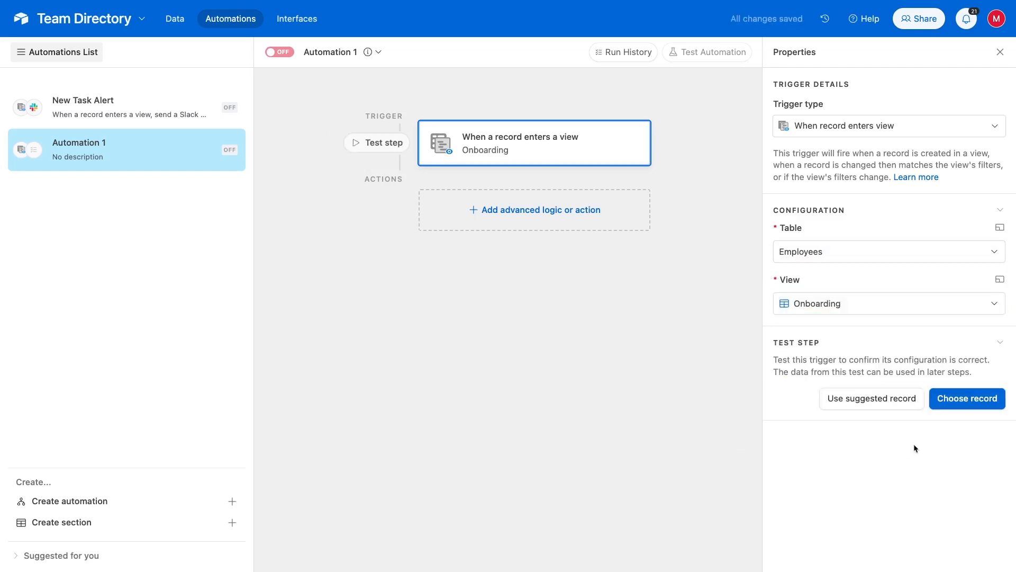
click(973, 404)
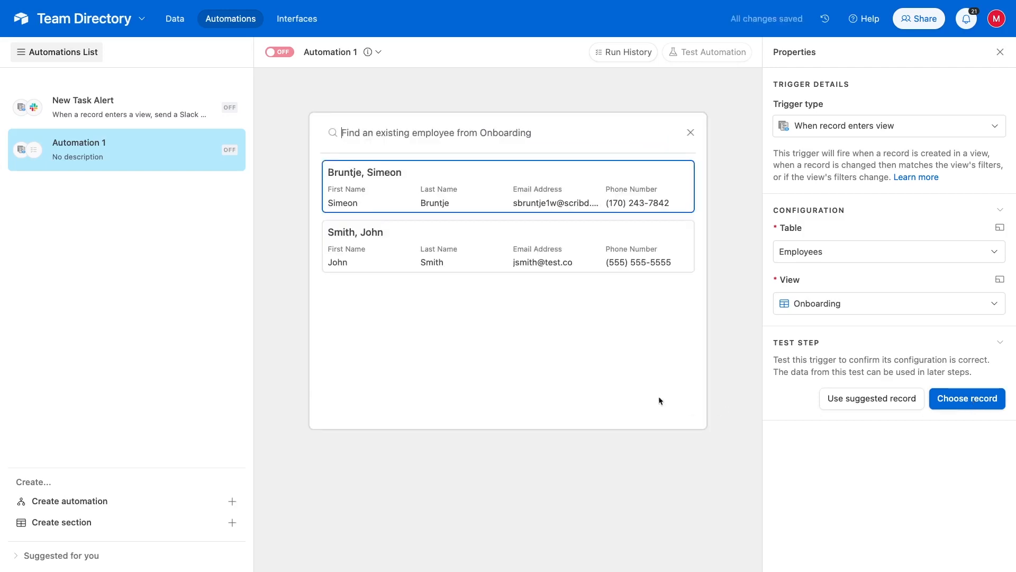
Test the trigger with the second onboarding employee, then add a Slack 'Send message' action
click(493, 261)
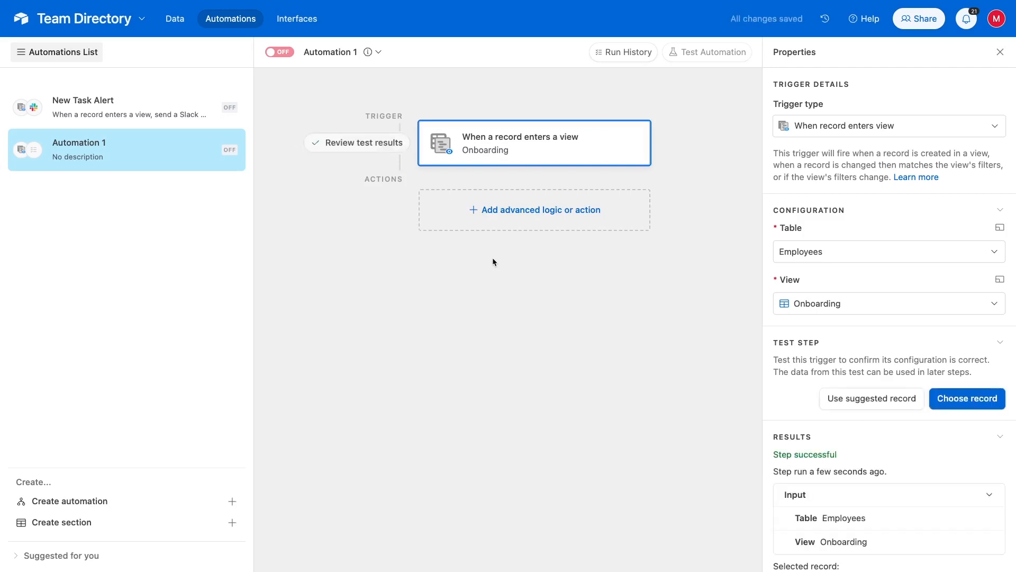
scroll(883, 390, down, 3)
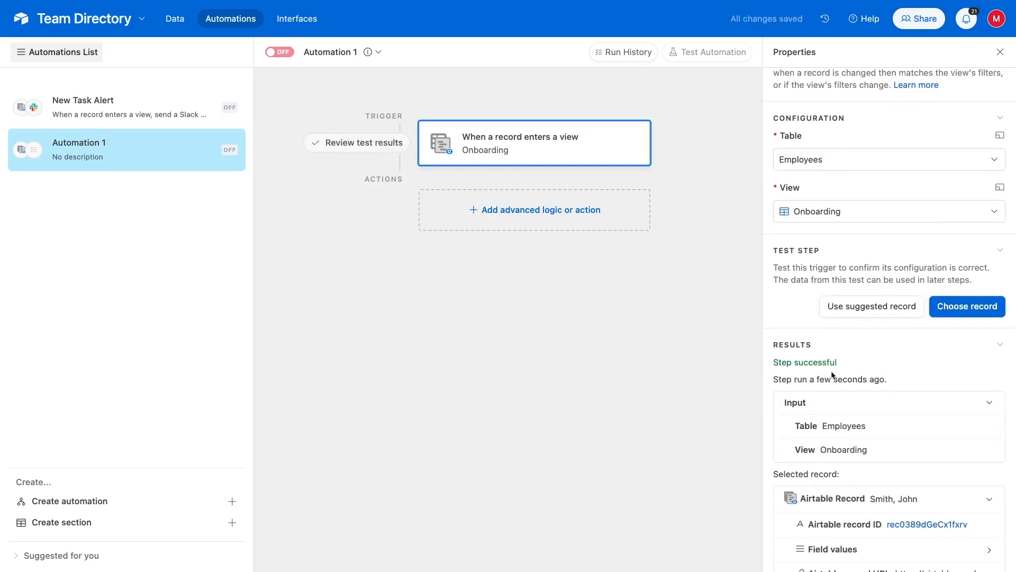
click(565, 221)
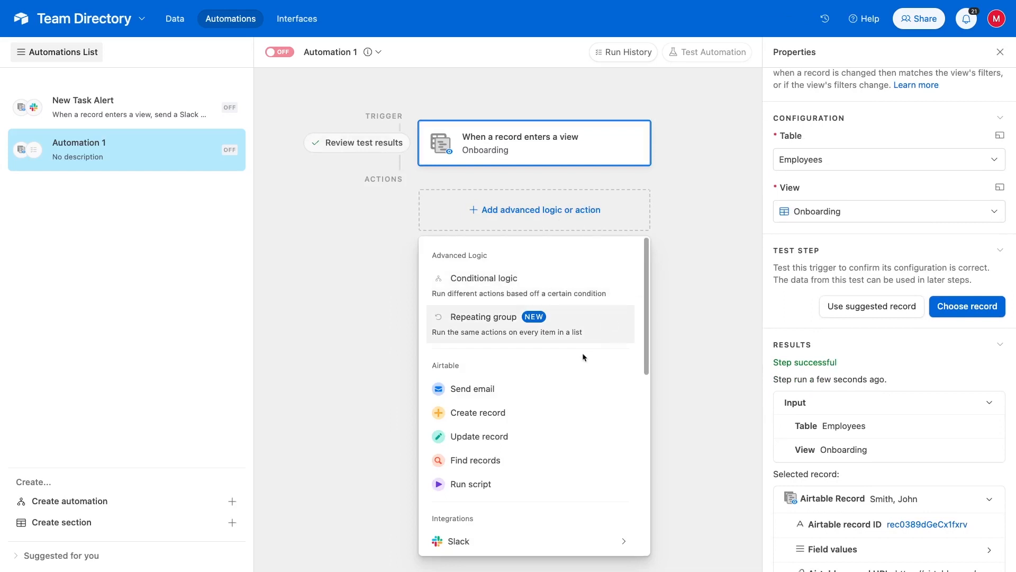
scroll(583, 357, down, 3)
mouse_move(551, 373)
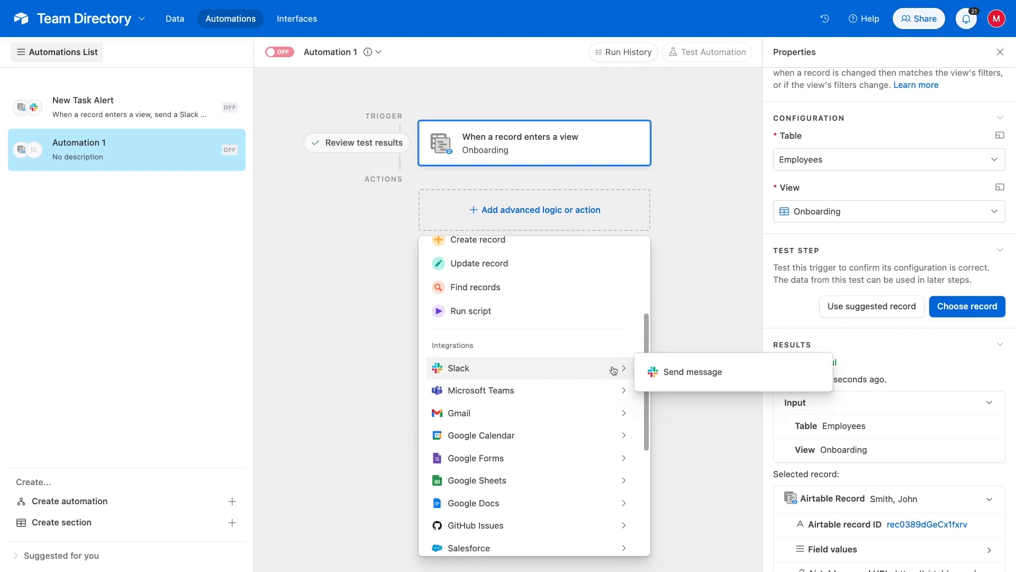
click(657, 373)
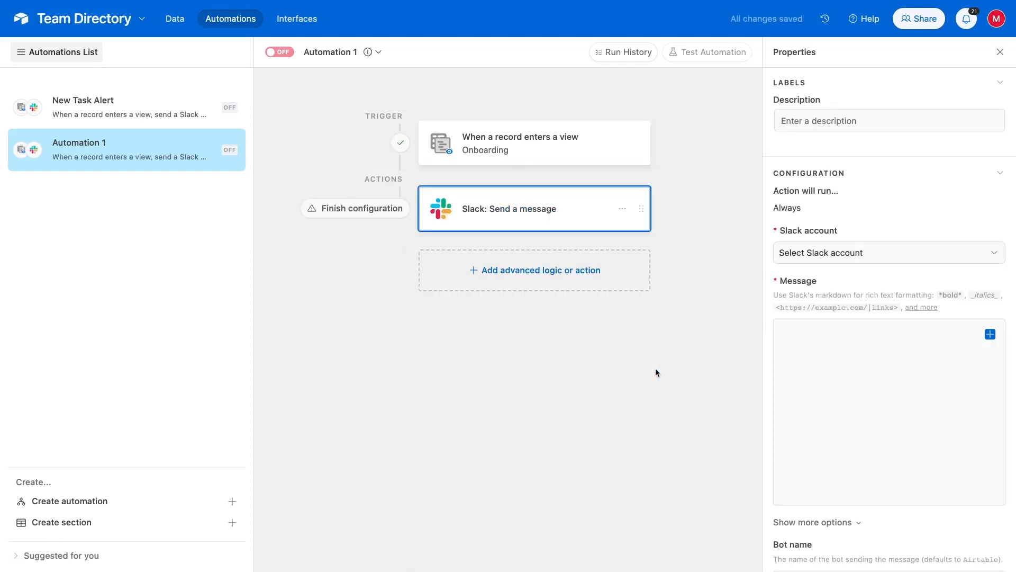
Connect a new Slack account to the action and allow Airtable access
click(860, 252)
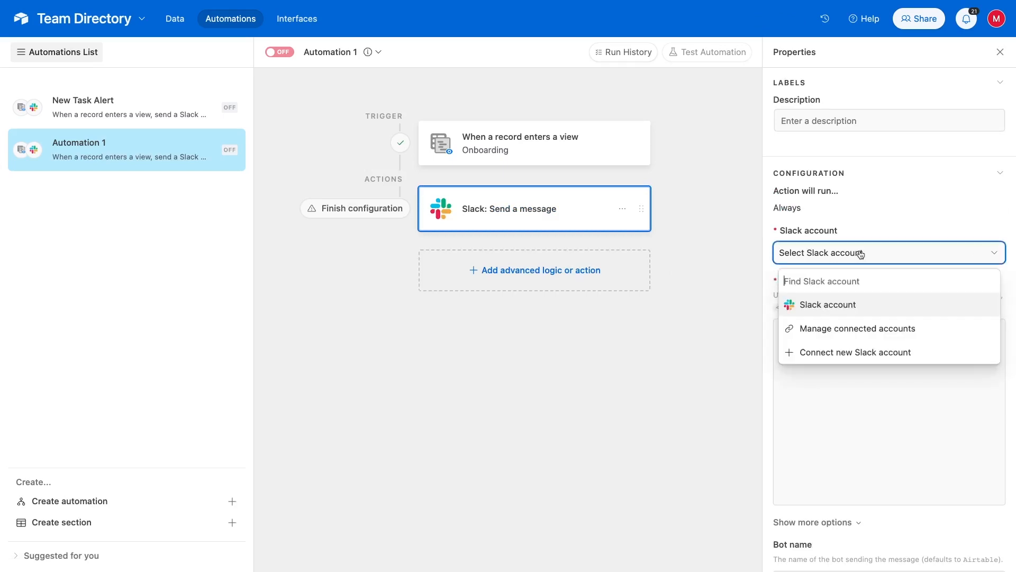
click(856, 353)
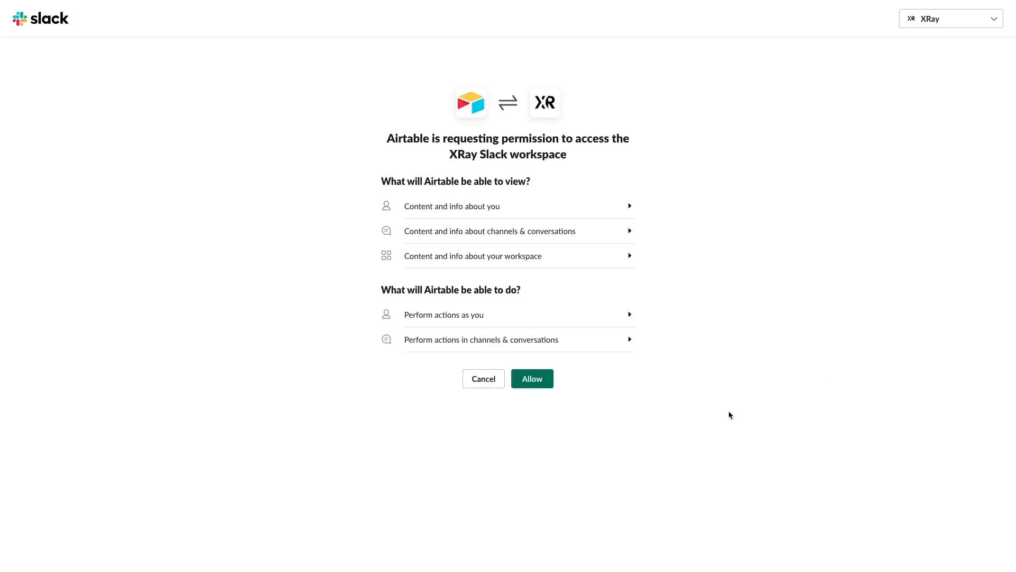
click(539, 379)
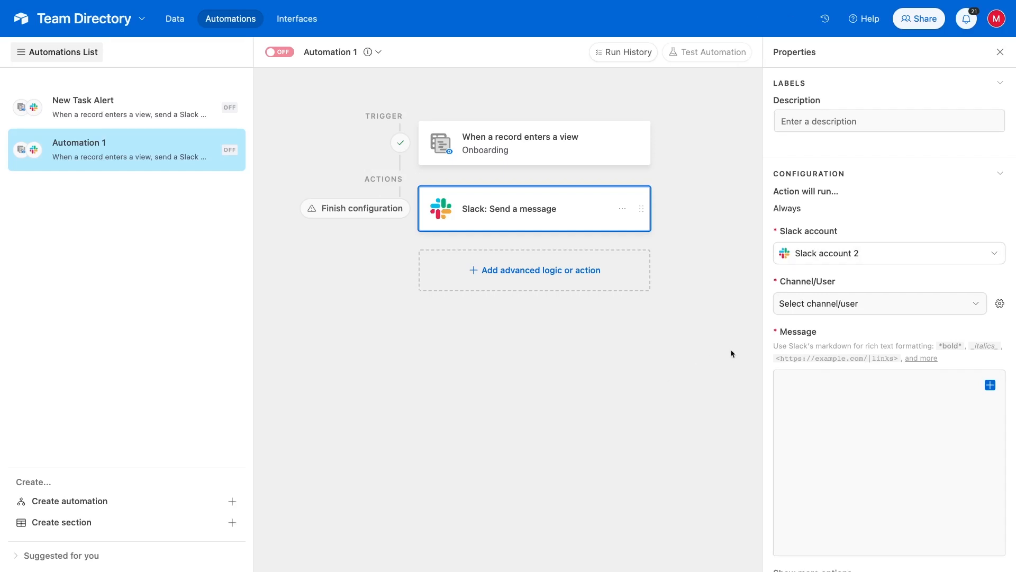
Send the Slack messages to the tutorials channel
click(823, 313)
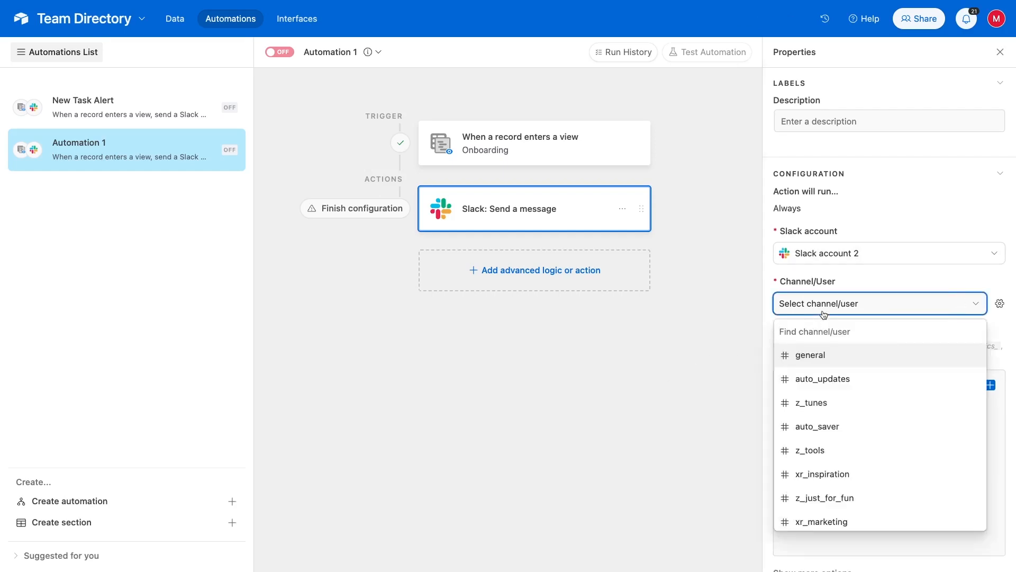
text(tutorial)
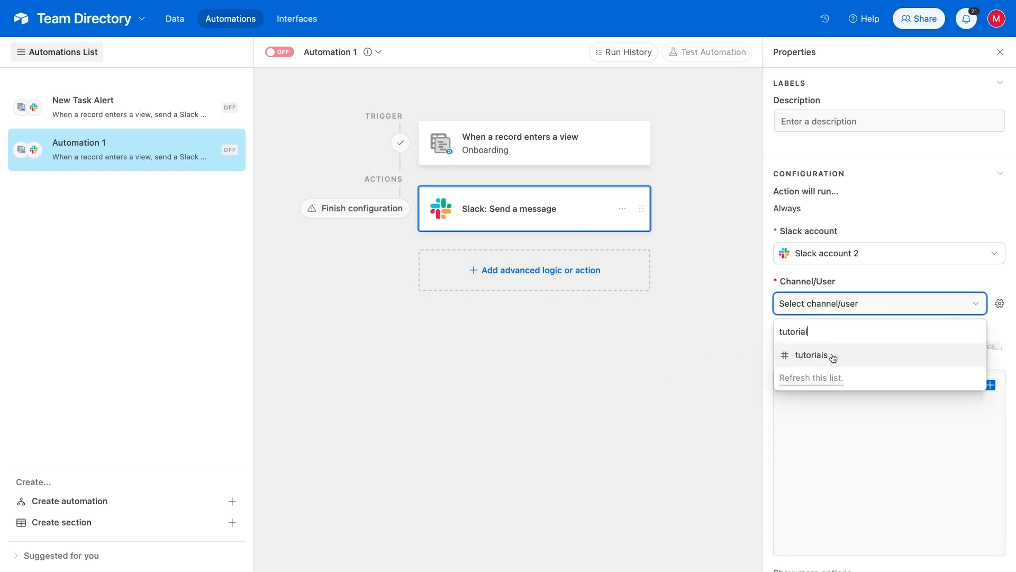
click(833, 358)
click(827, 397)
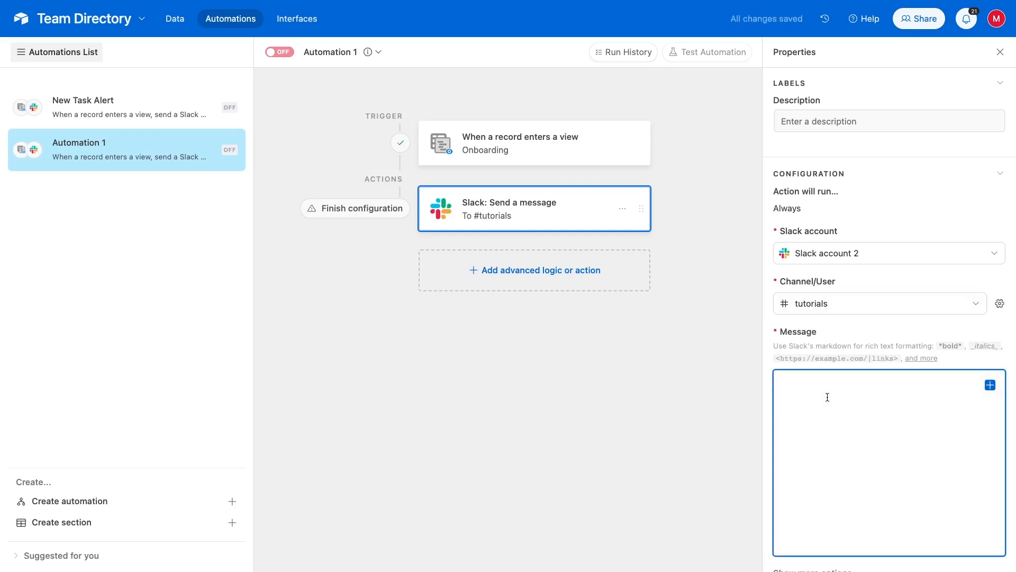
Paste the onboarding message template and insert the Full Name field after 'Name:'
text(A new employee is ready for onboarding!  Name:  Department:  Start Date:)
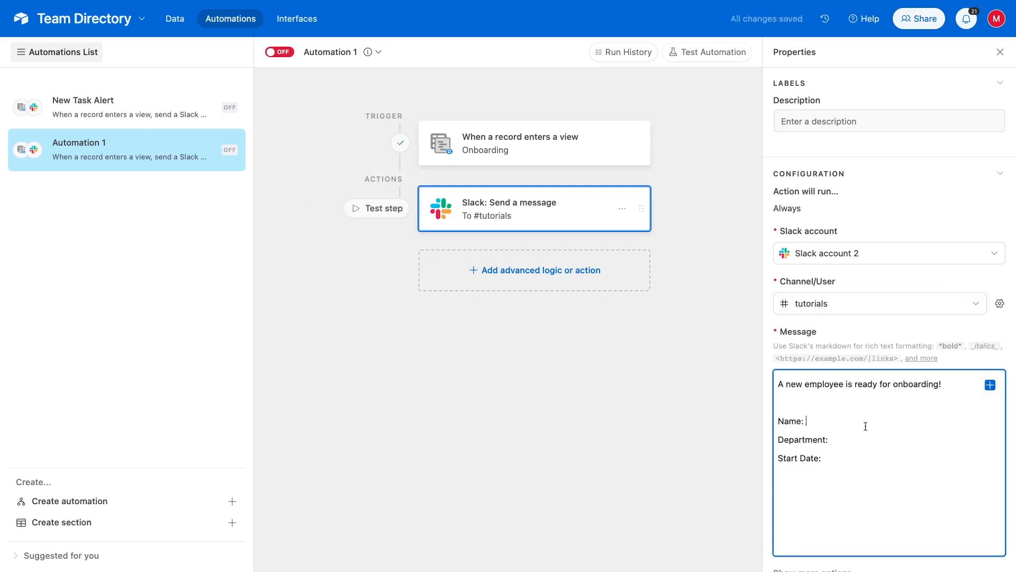
click(865, 426)
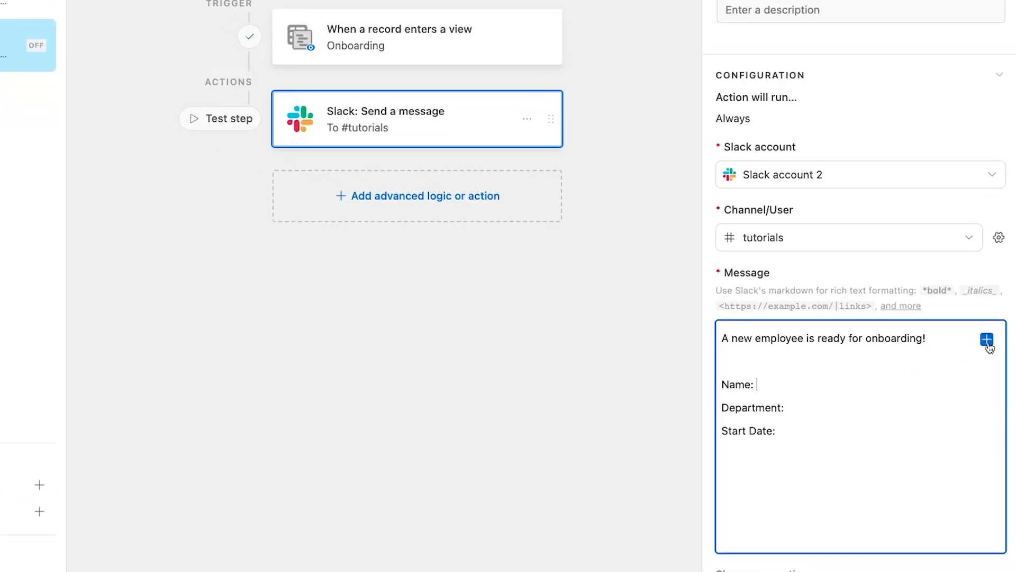
click(987, 340)
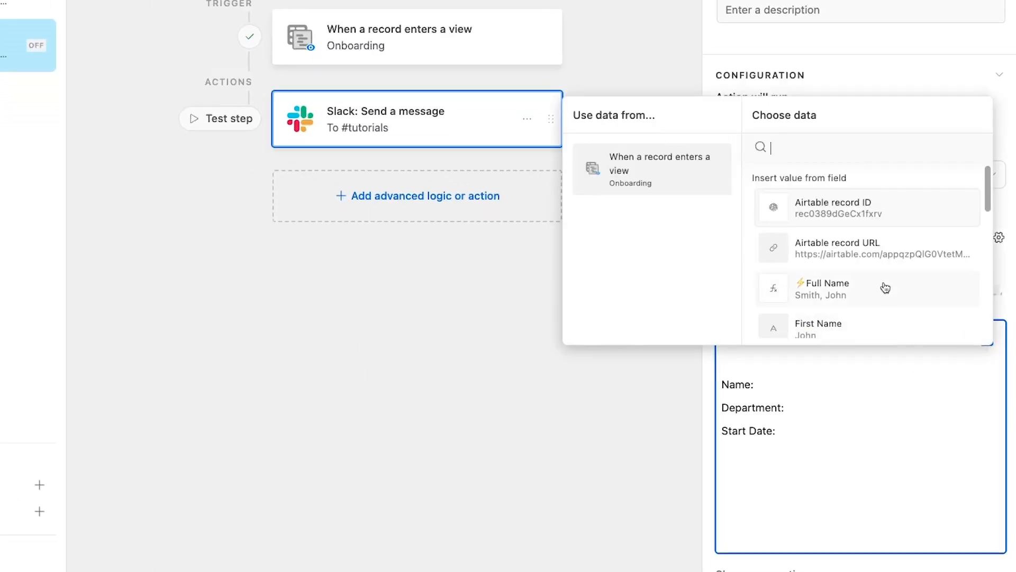
click(883, 288)
Insert the Department and Start Date fields after their matching labels
click(830, 415)
click(985, 341)
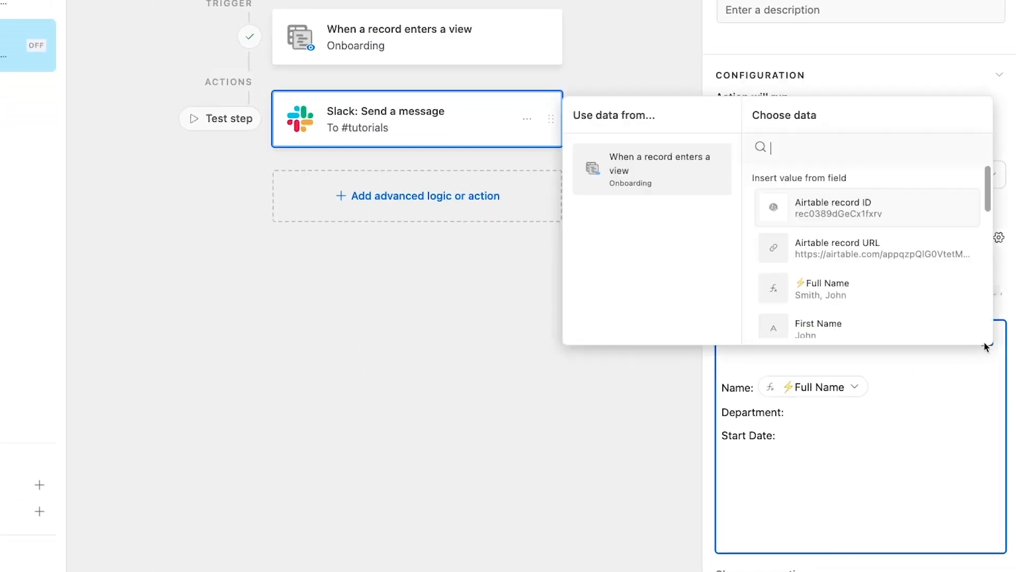
scroll(872, 283, down, 5)
click(871, 283)
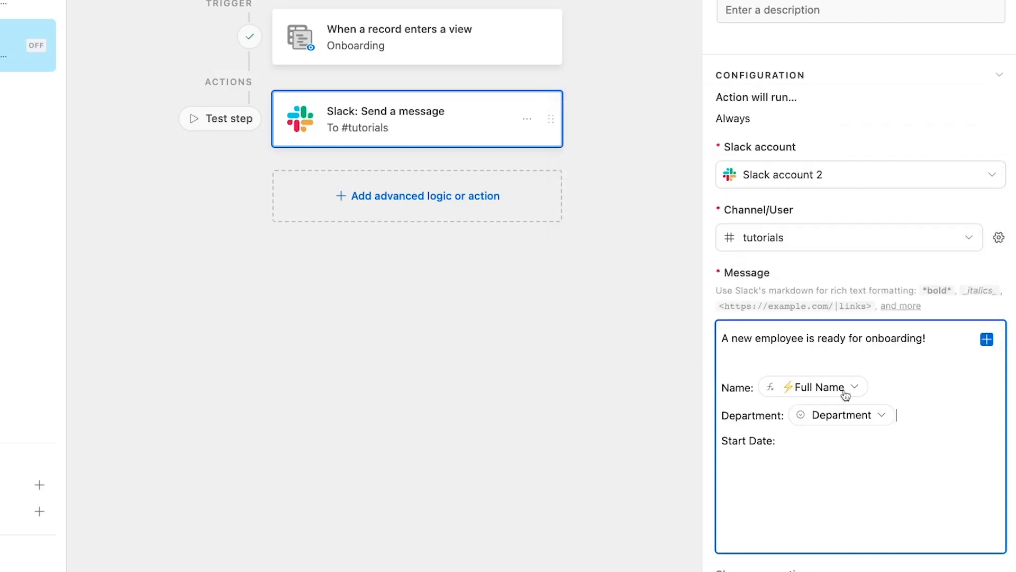
click(827, 433)
click(986, 340)
scroll(839, 262, down, 5)
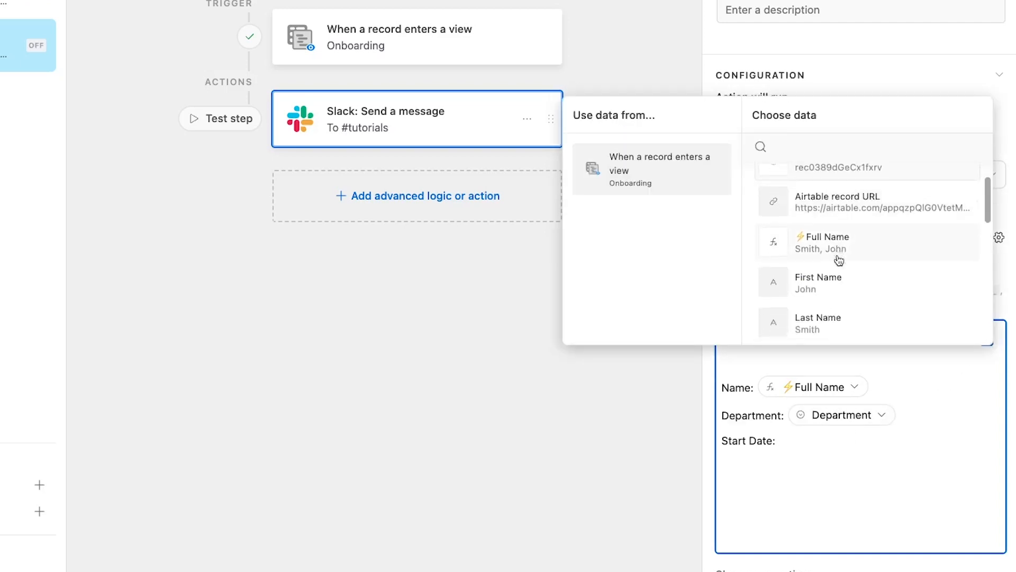
scroll(838, 259, down, 5)
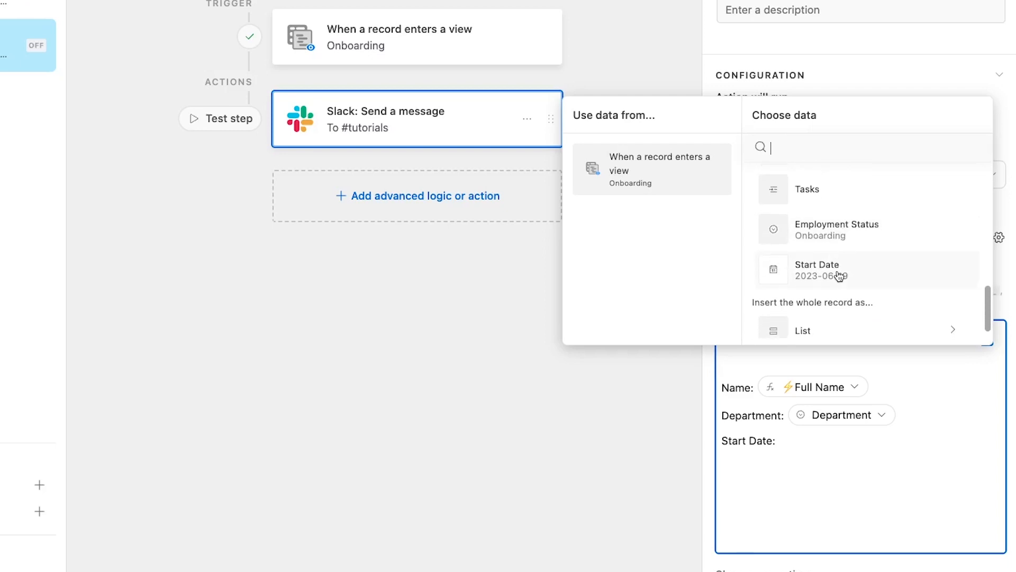
click(839, 269)
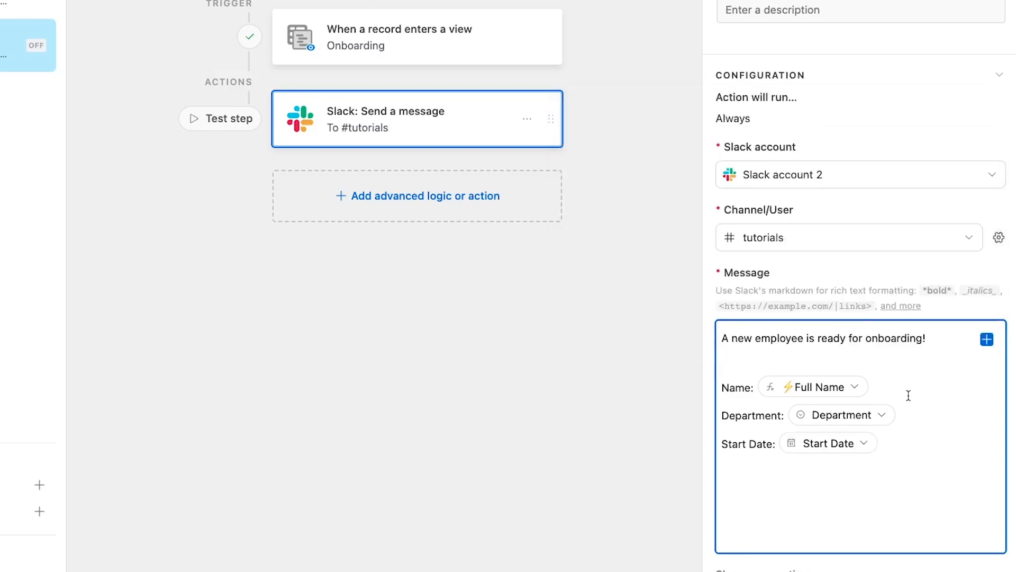
scroll(908, 395, down, 5)
click(878, 417)
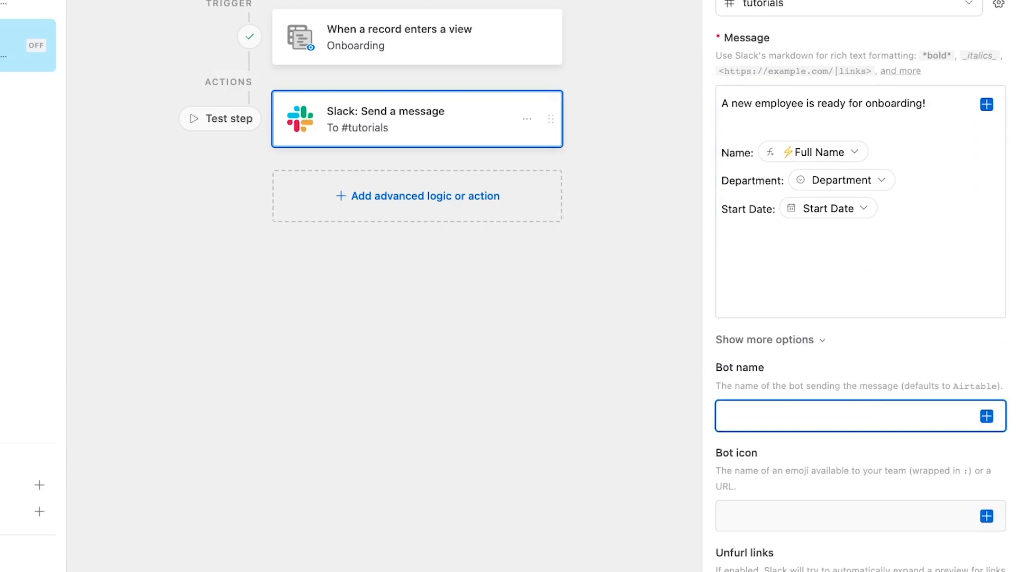
Set the bot name to 'Onboarding Otto' and the bot icon to :robot_face:
text(Onboarding Otto)
scroll(899, 418, down, 3)
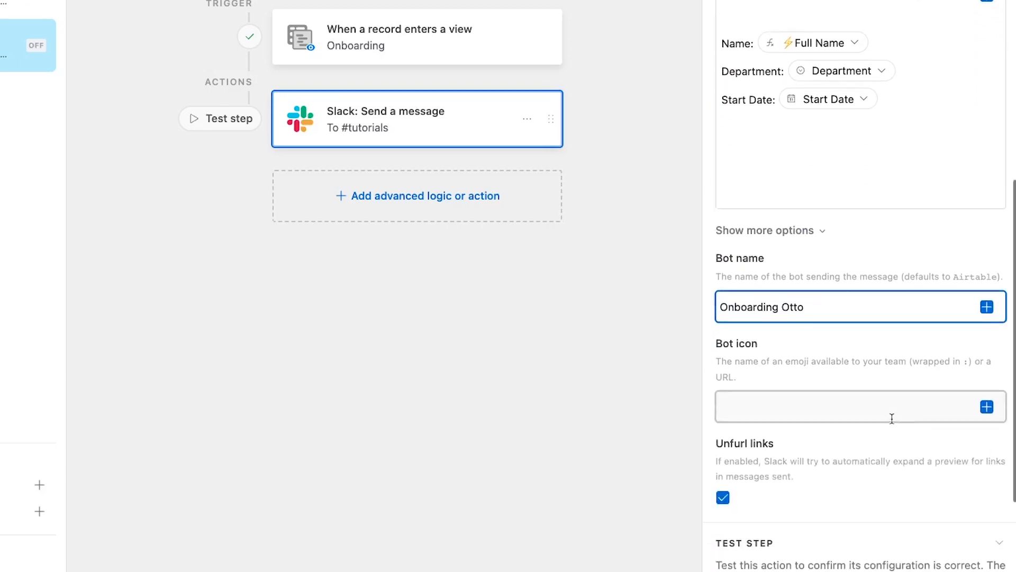
click(891, 418)
text(:robot_face:)
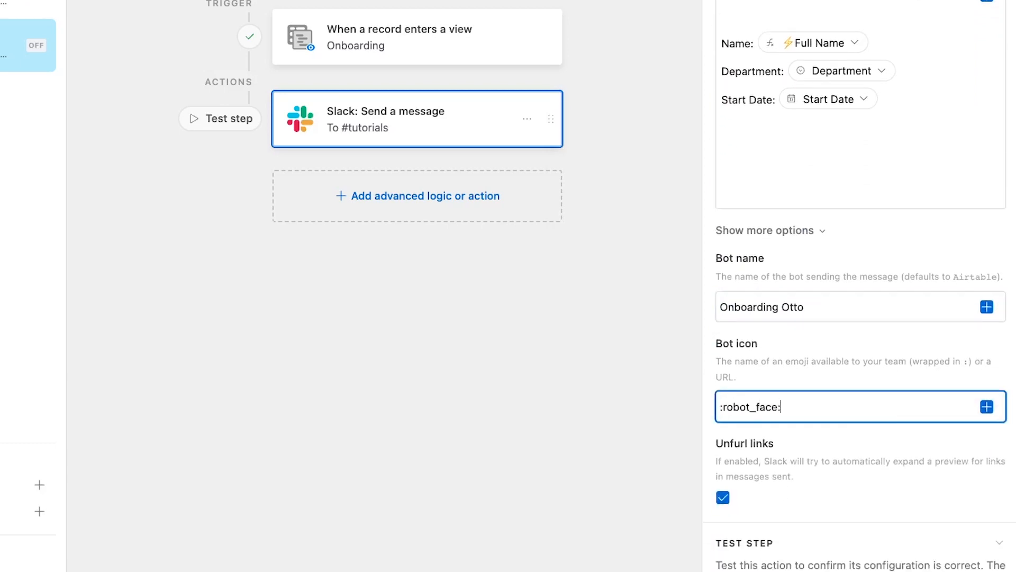
Generate a preview of the Slack message, then close it
scroll(774, 392, down, 5)
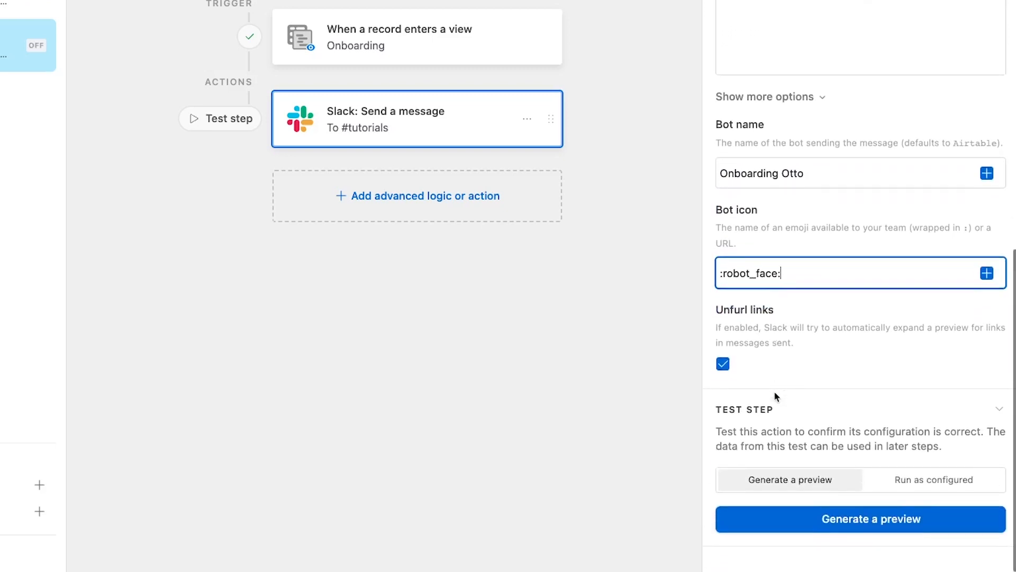
click(852, 523)
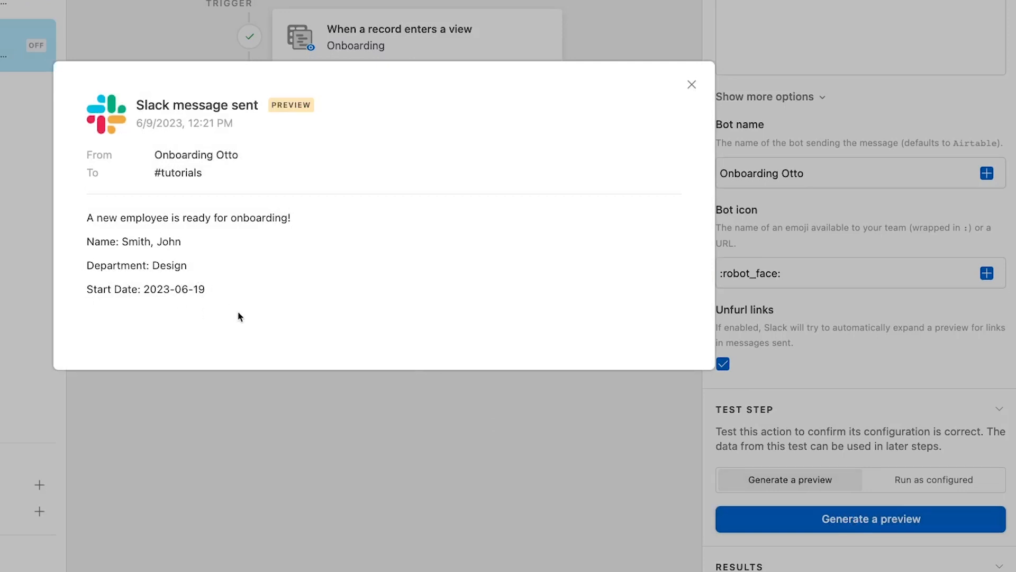
click(693, 85)
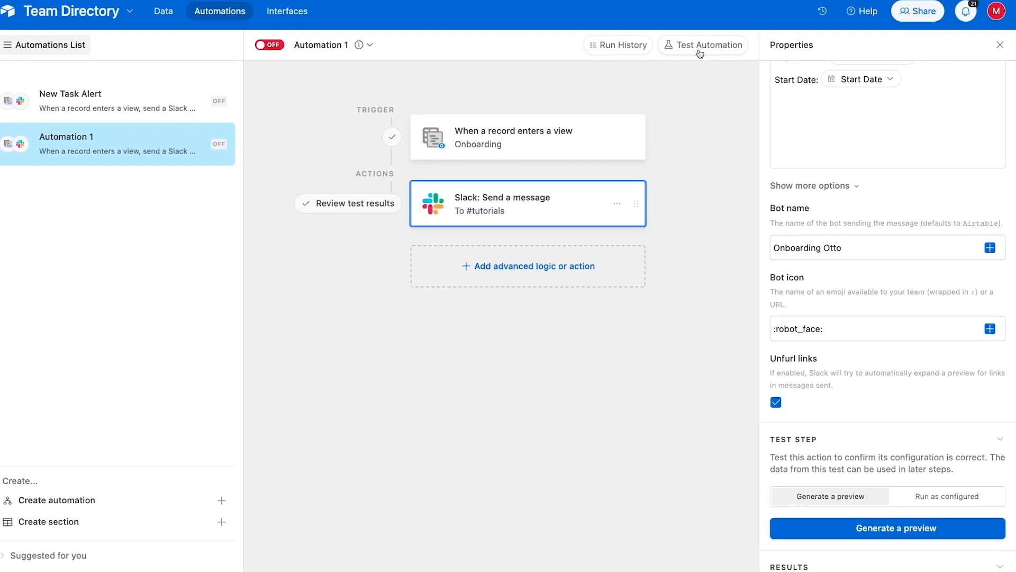
Run a live test of the automation on the second employee record
click(699, 51)
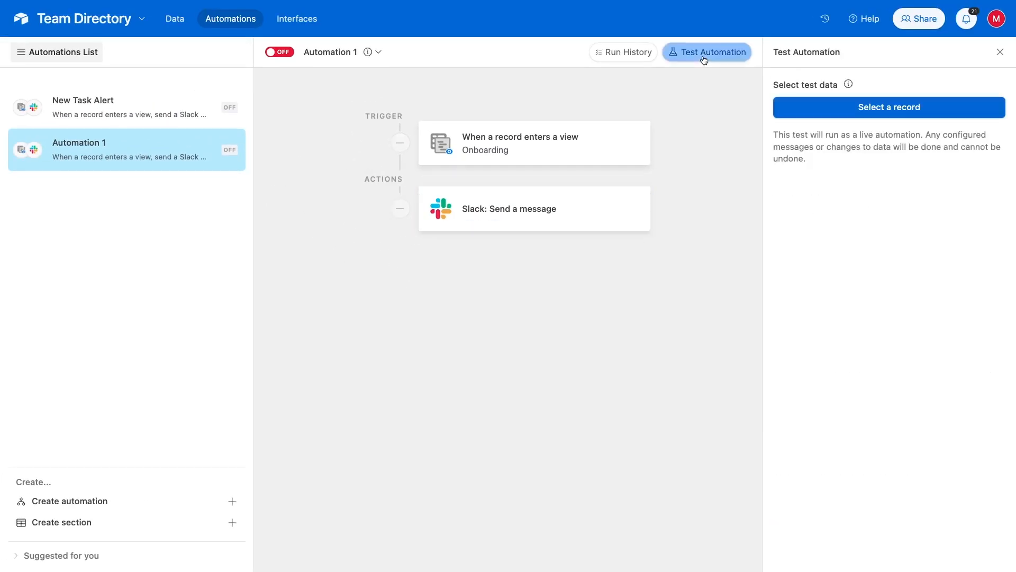
click(802, 109)
click(622, 248)
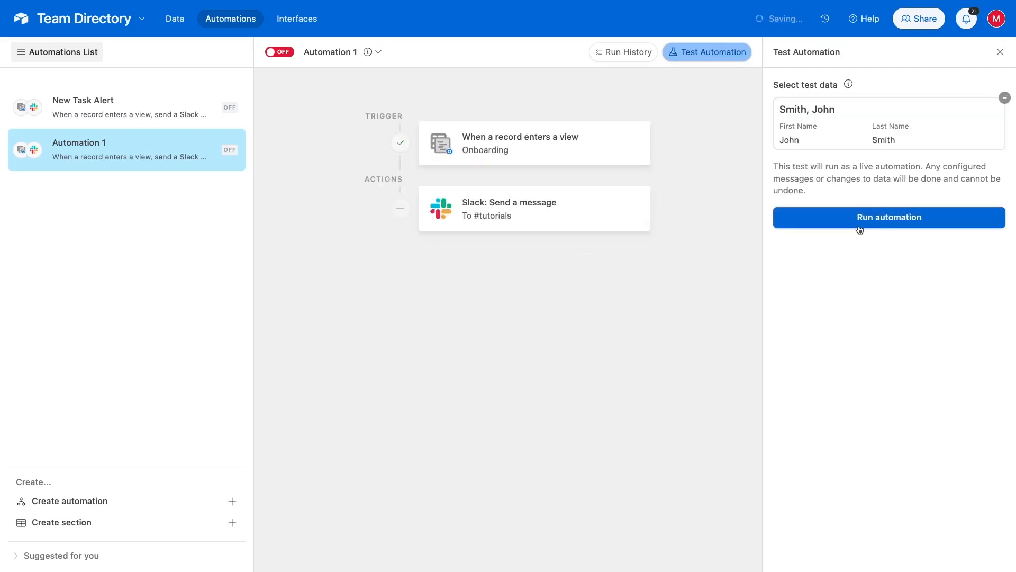
click(860, 228)
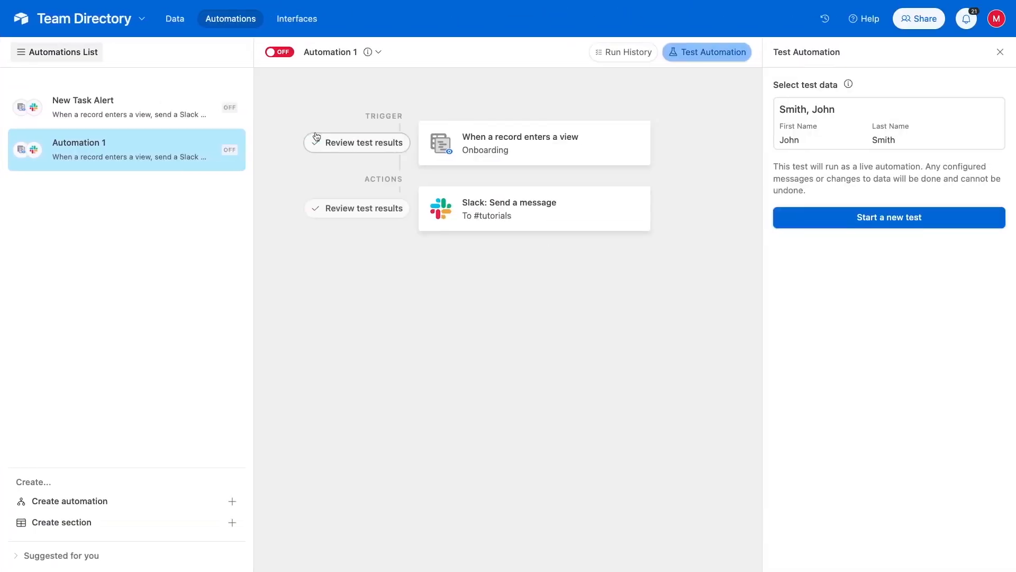
Turn the automation on, rename it 'New Onboarding Employee Alert', and copy its URL
click(281, 53)
click(379, 52)
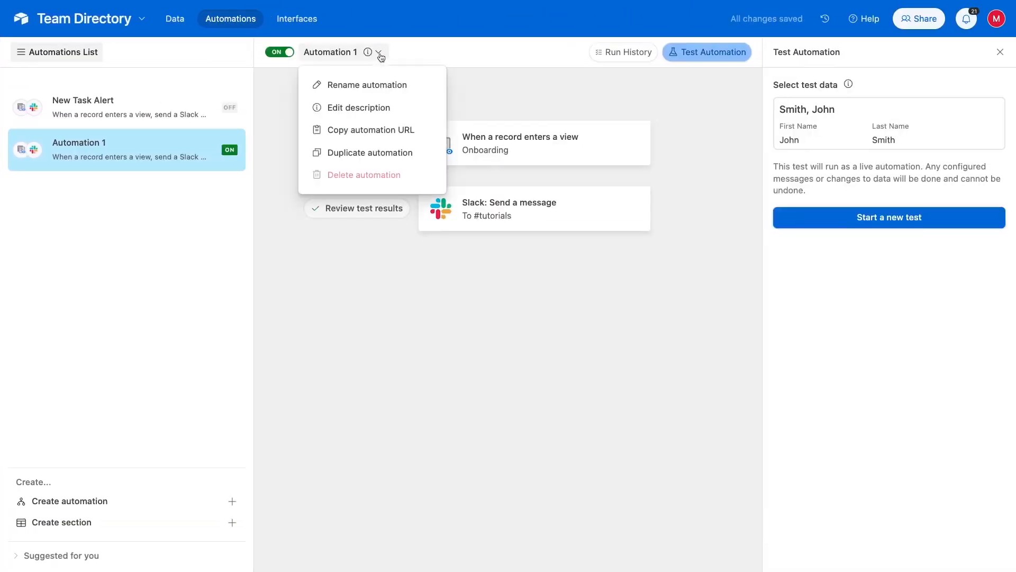
click(383, 83)
text(New Onboarding Em)
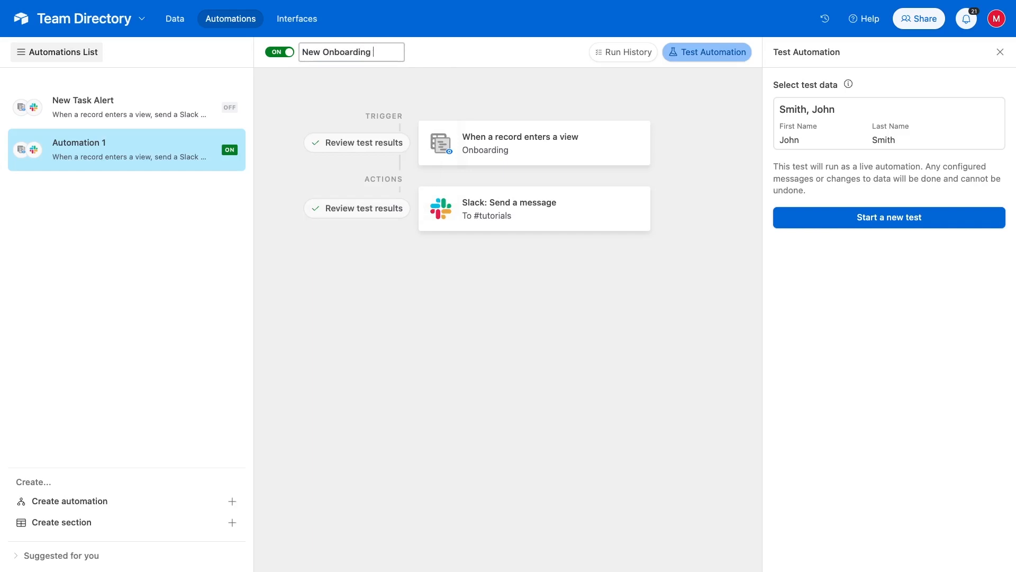
text(ployee Alert)
key(Return)
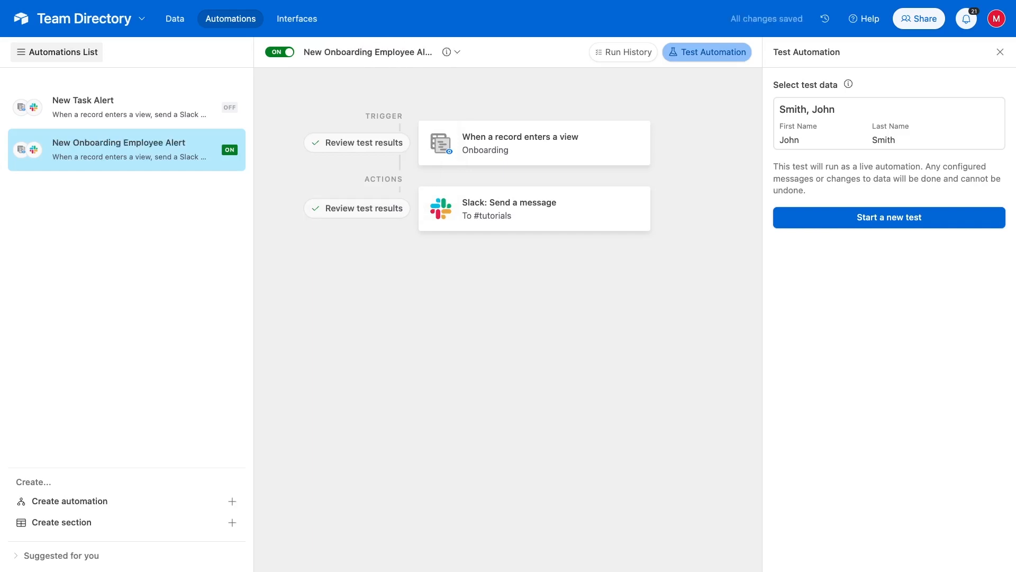
click(456, 52)
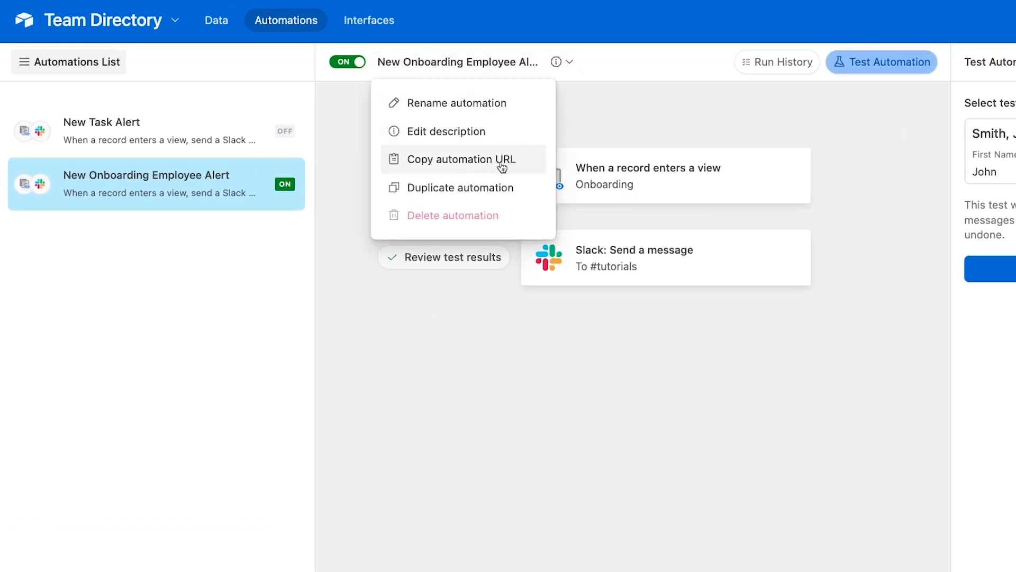
click(483, 168)
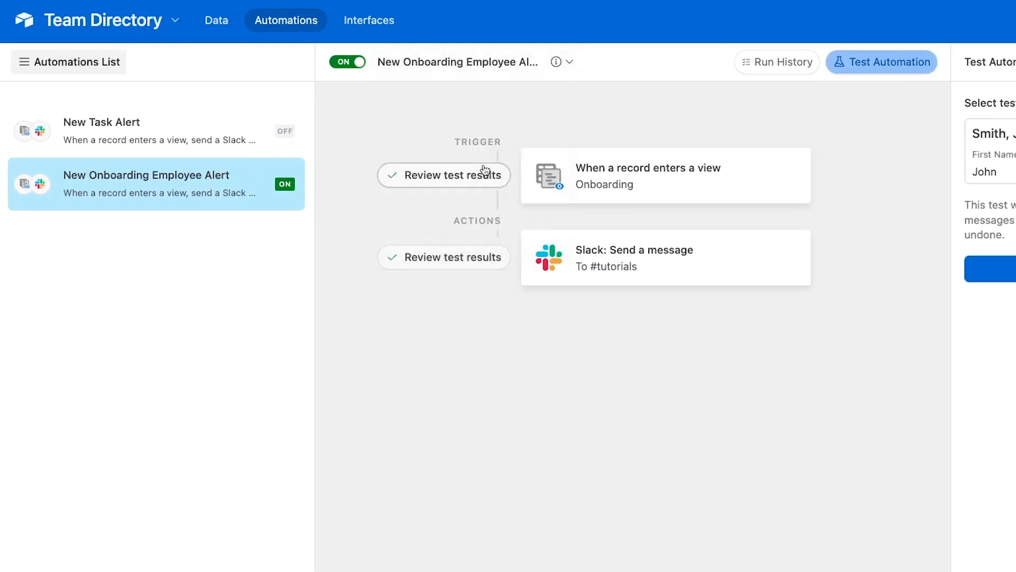
Set the Onboarding view description to 'Related automation:' followed by the pasted automation URL
click(222, 22)
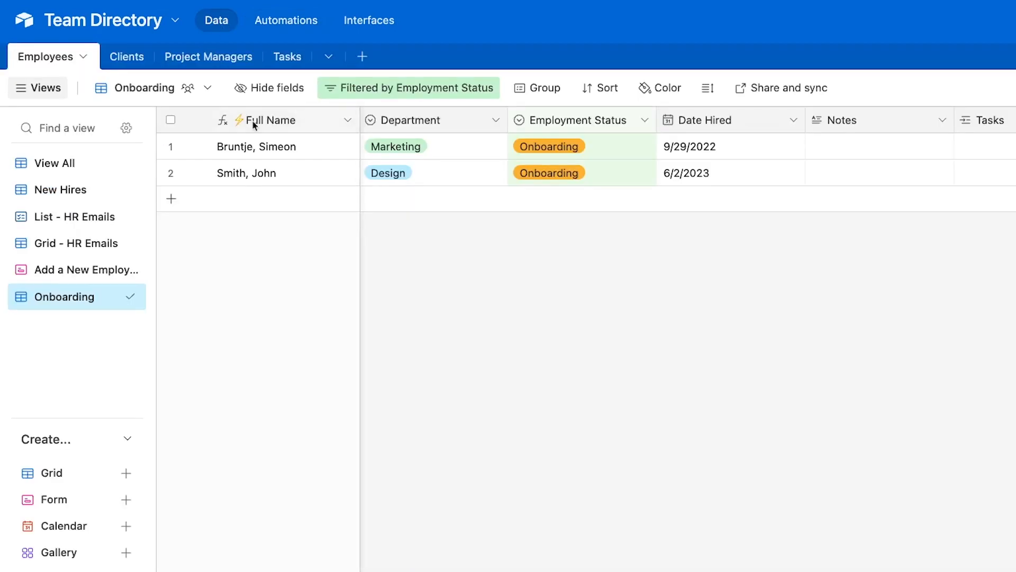
click(207, 88)
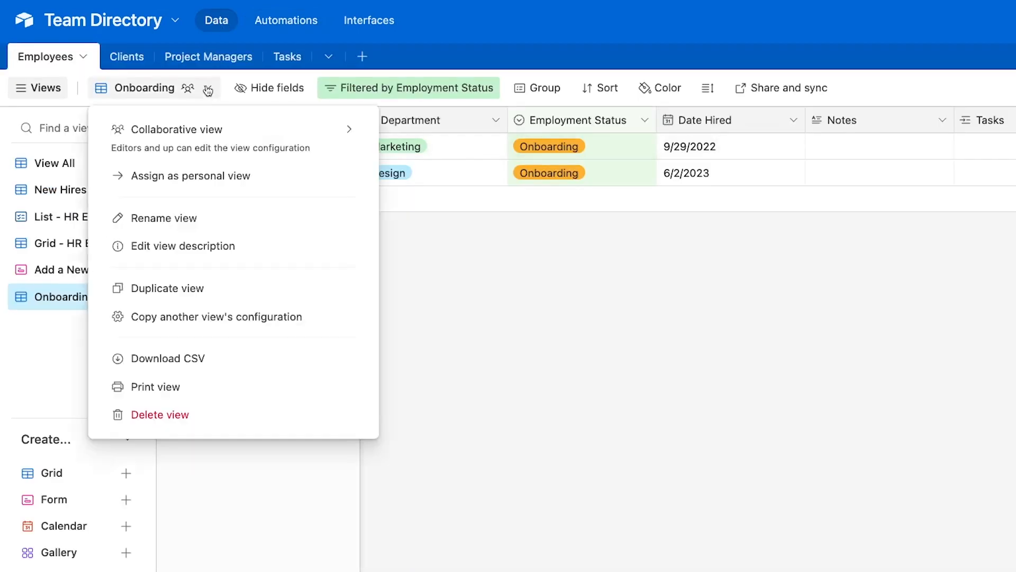
click(216, 244)
text(Related automation:)
key(Return)
key(super+v)
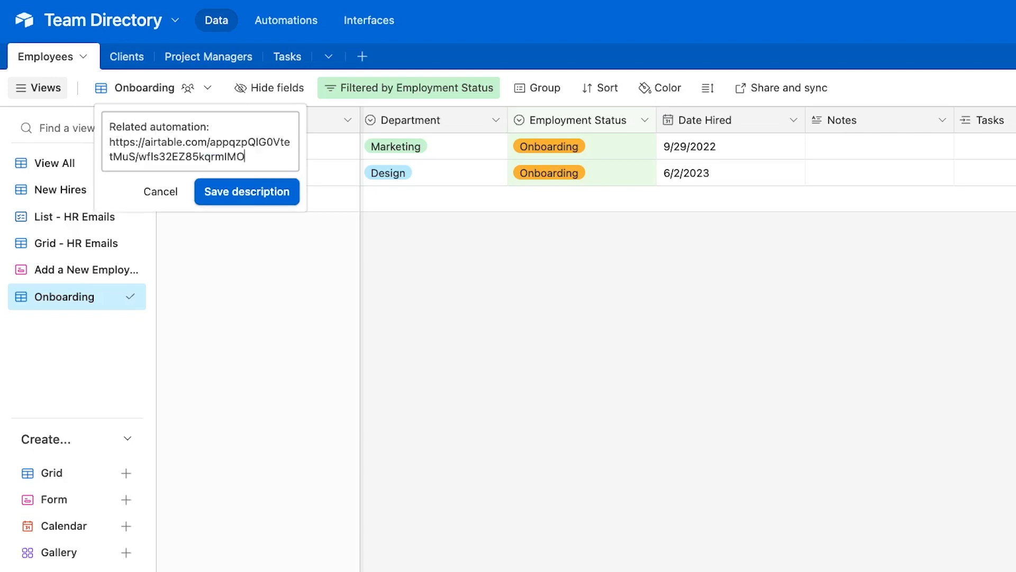
click(281, 194)
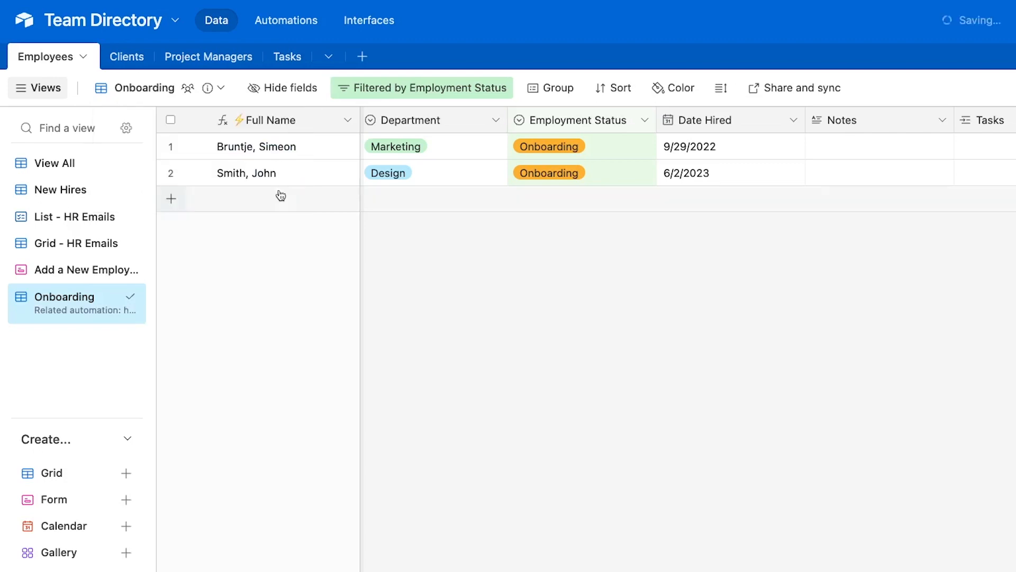
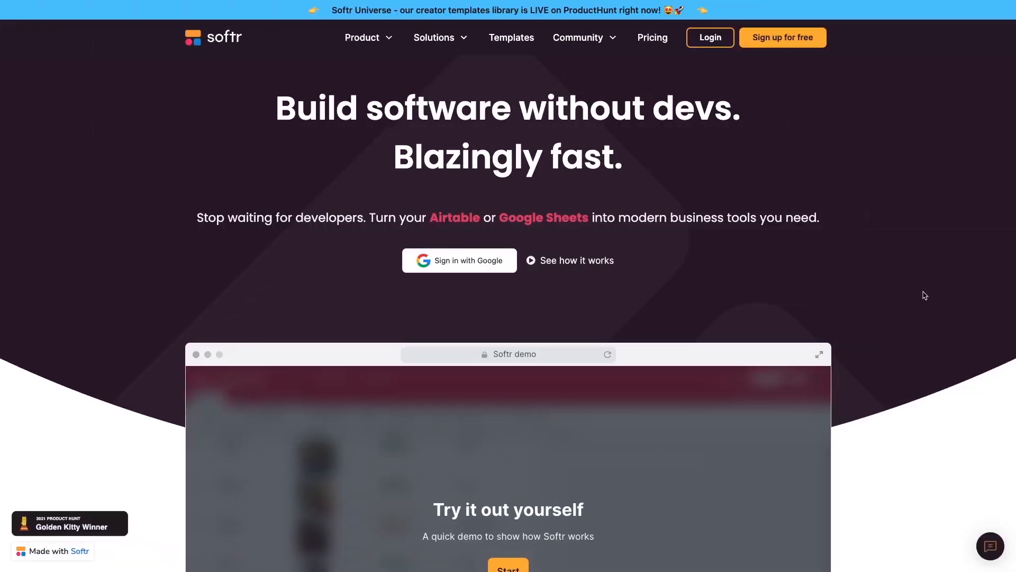
Scroll down through the rest of the Softr homepage and back up toward the top
scroll(925, 295, down, 2)
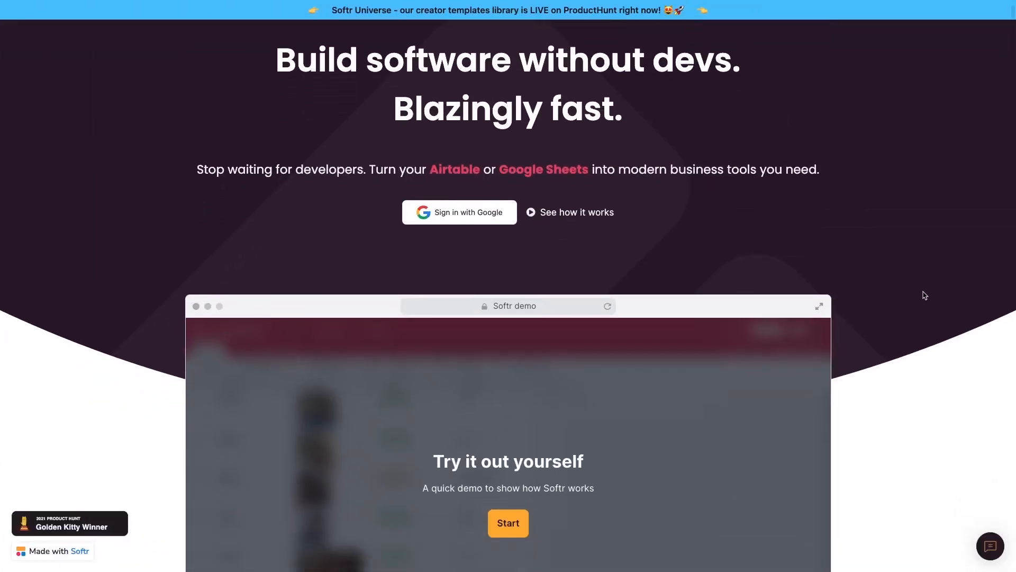
scroll(924, 295, down, 5)
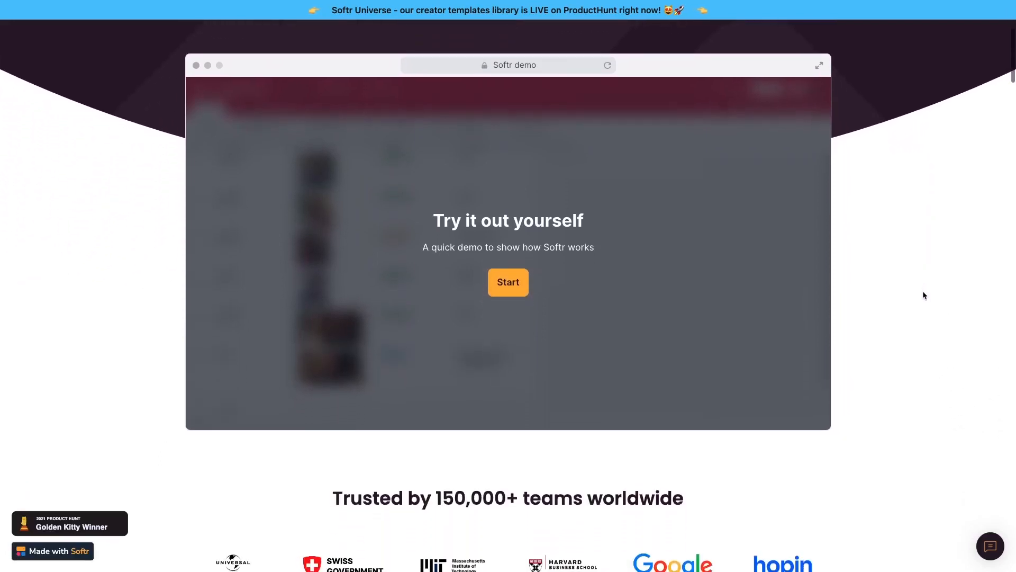
scroll(925, 295, down, 6)
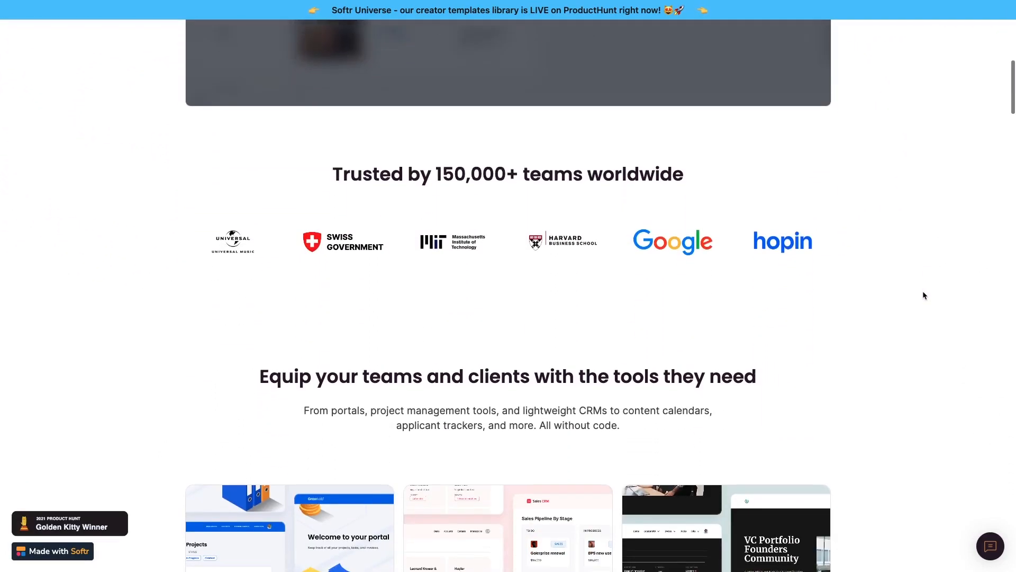
scroll(924, 295, down, 8)
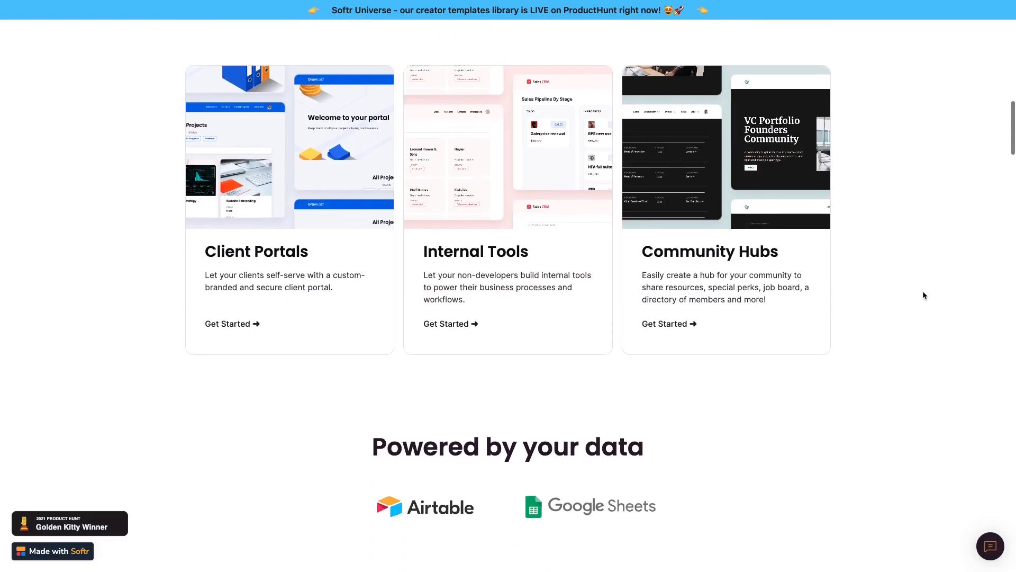
scroll(924, 295, down, 4)
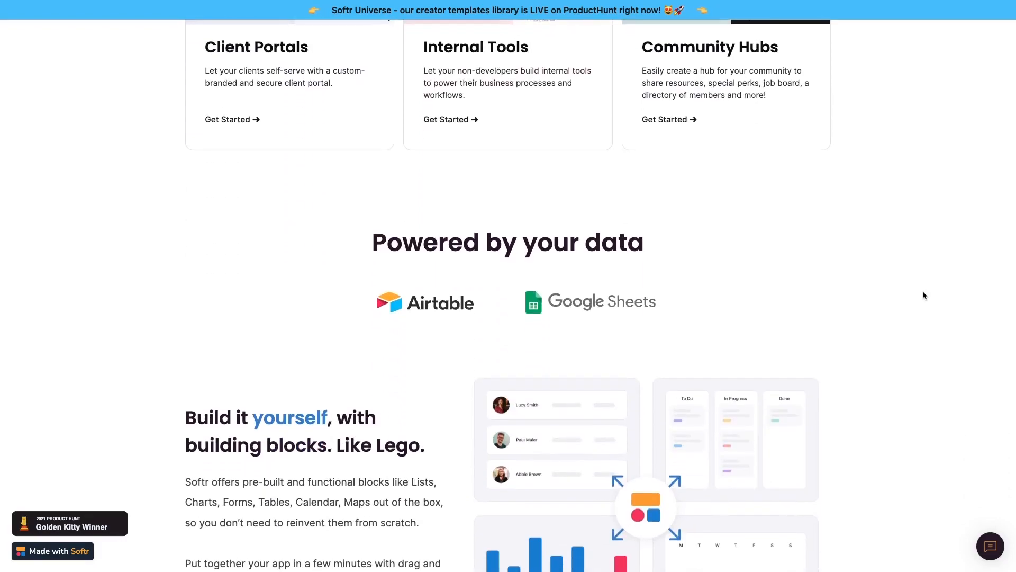
scroll(923, 294, up, 12)
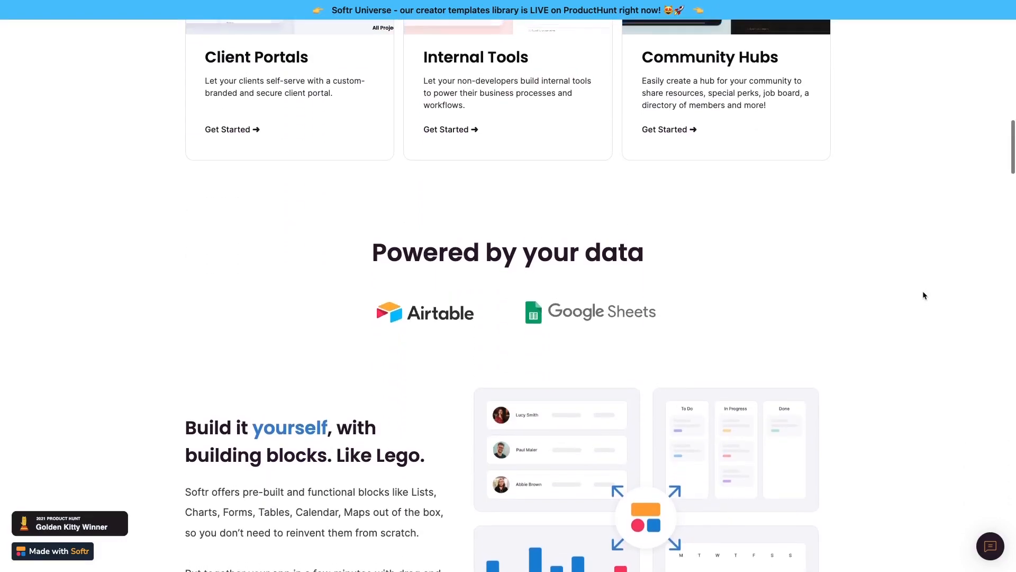
scroll(924, 295, up, 4)
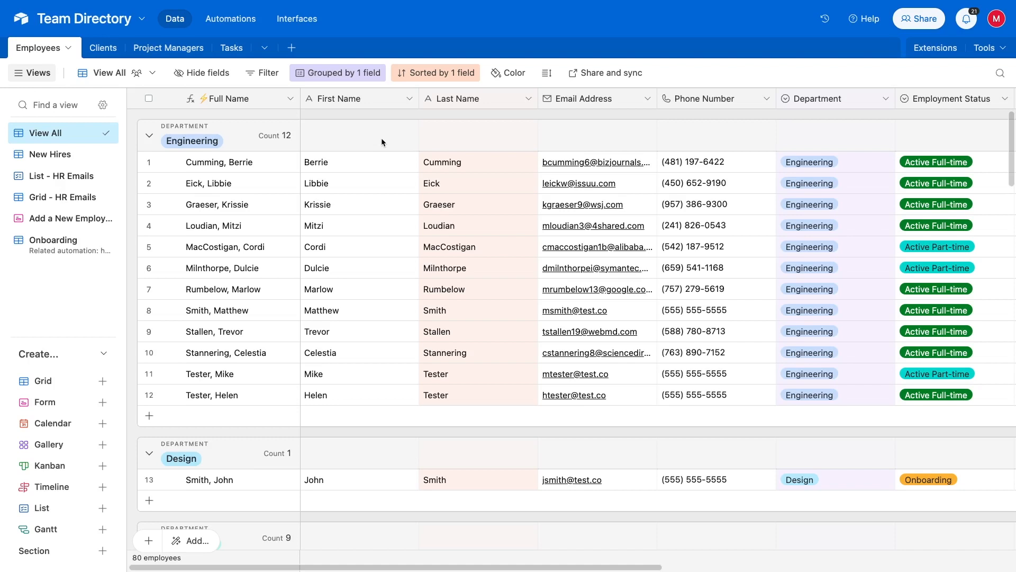
Start building a new interface from Interfaces and name it 'Employee Dashboard'
click(300, 24)
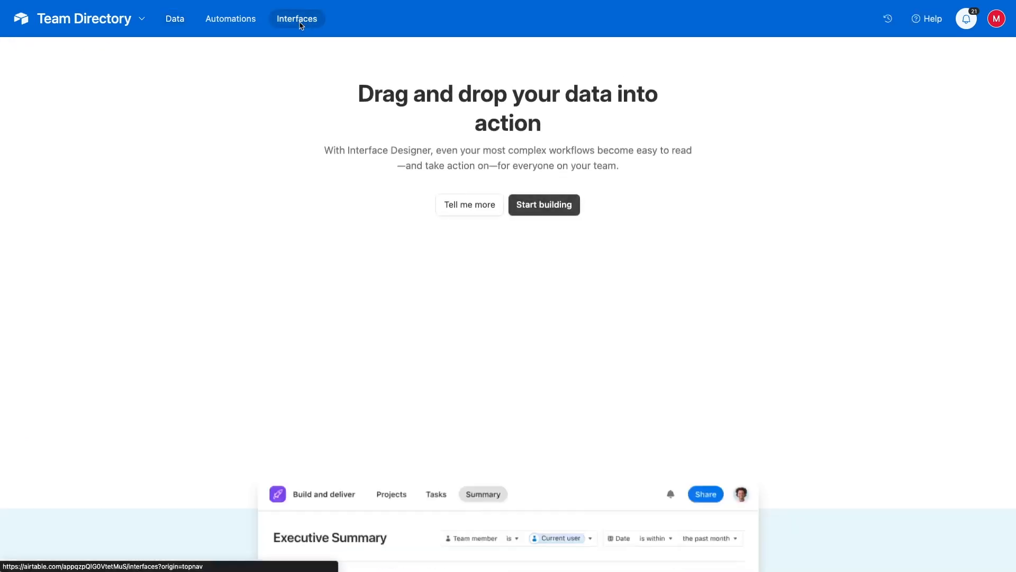
click(541, 206)
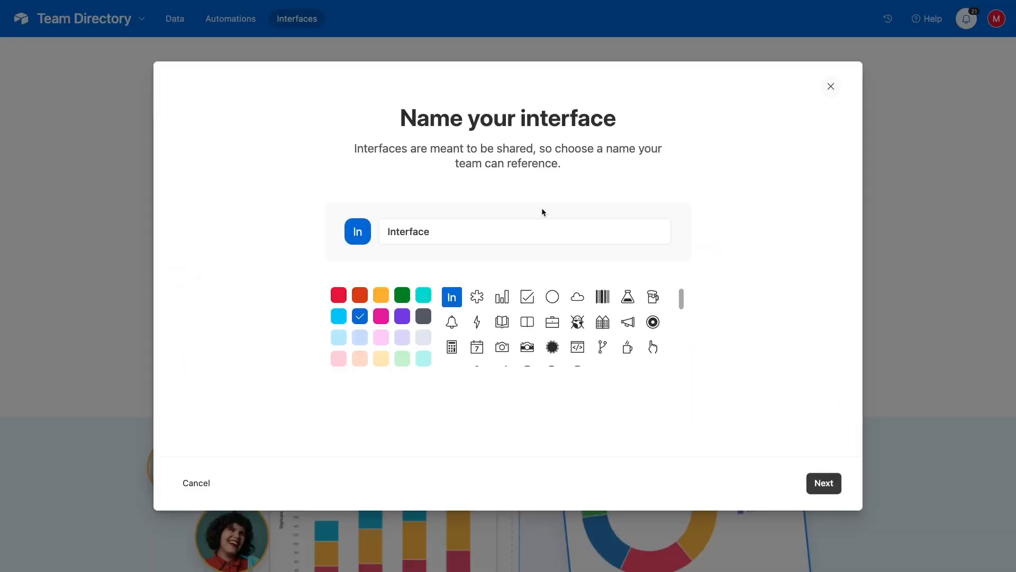
click(580, 230)
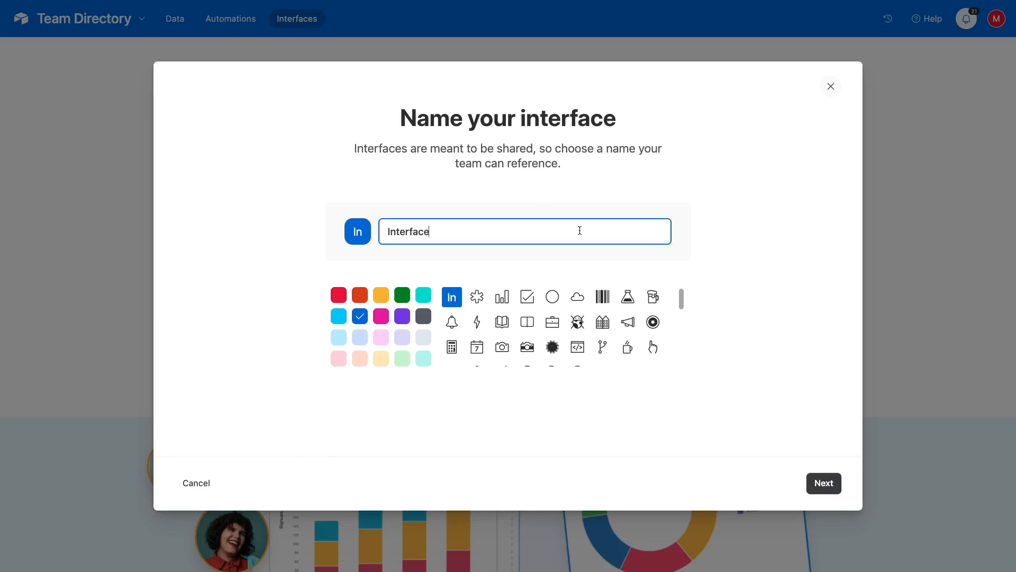
key(ctrl+a)
text(Employee Dashboard)
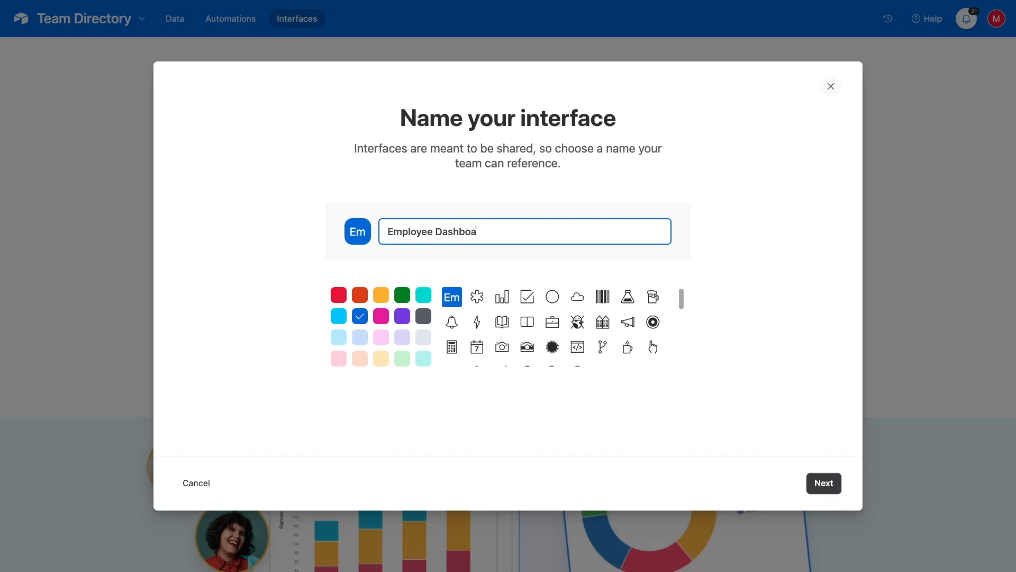
click(823, 484)
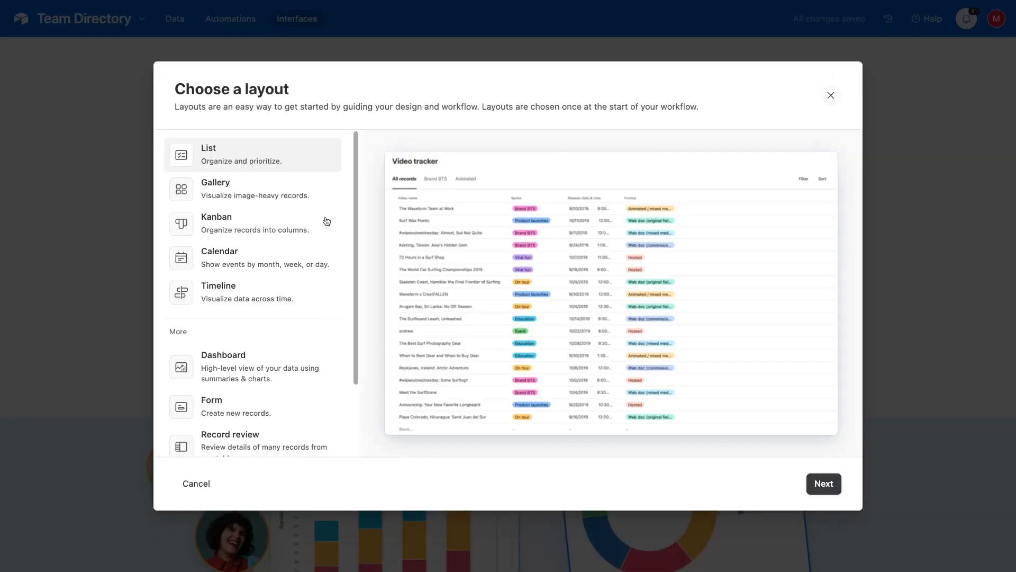
Compare the Gallery, Kanban, Calendar and Timeline layouts, then pick the Dashboard layout
click(303, 199)
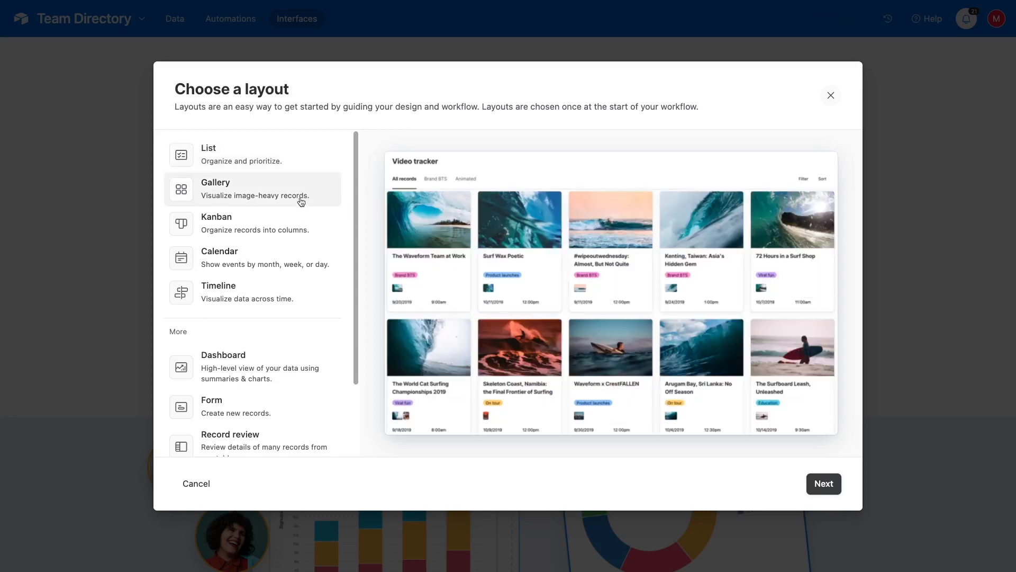
click(285, 228)
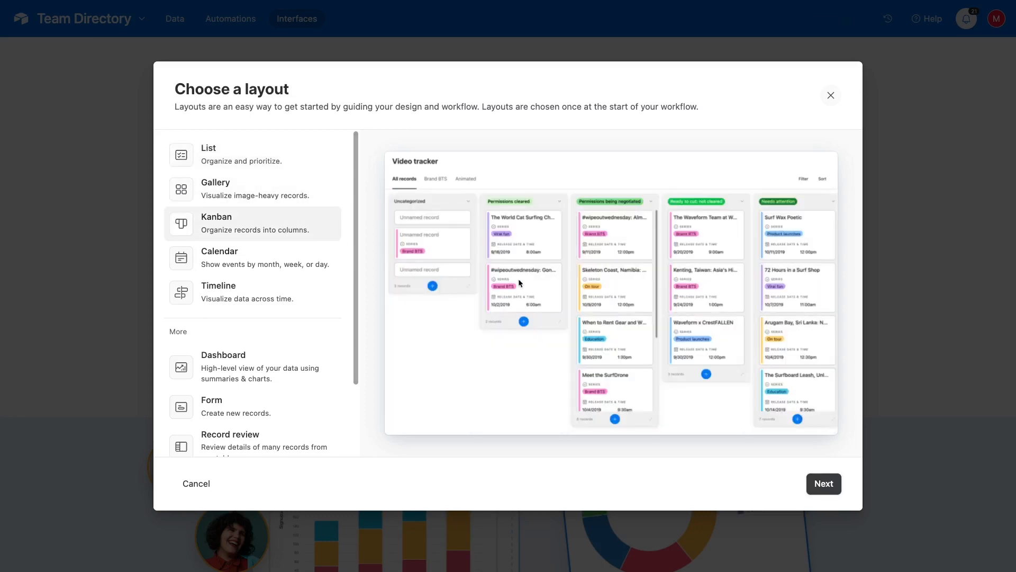
click(300, 257)
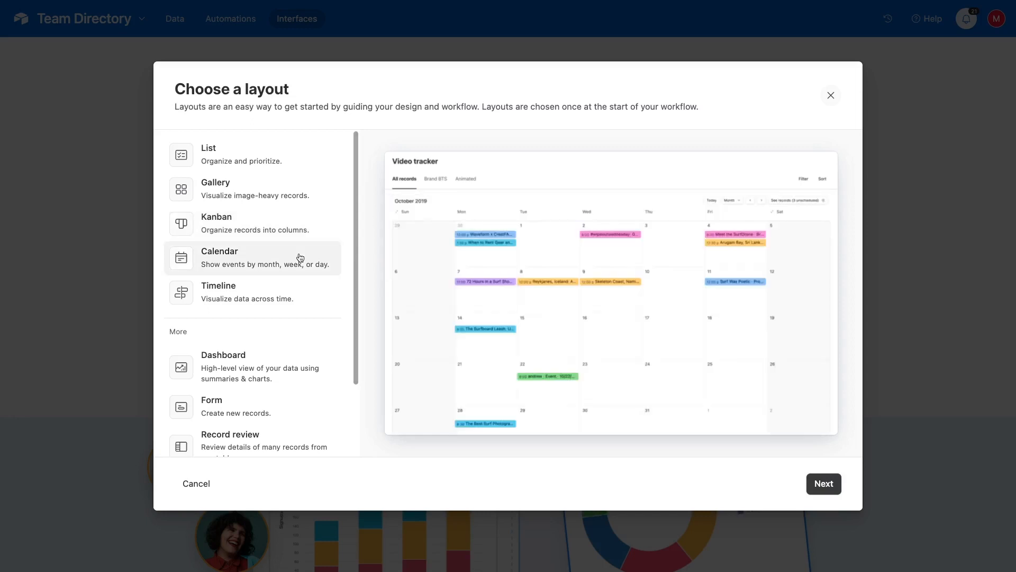
click(278, 293)
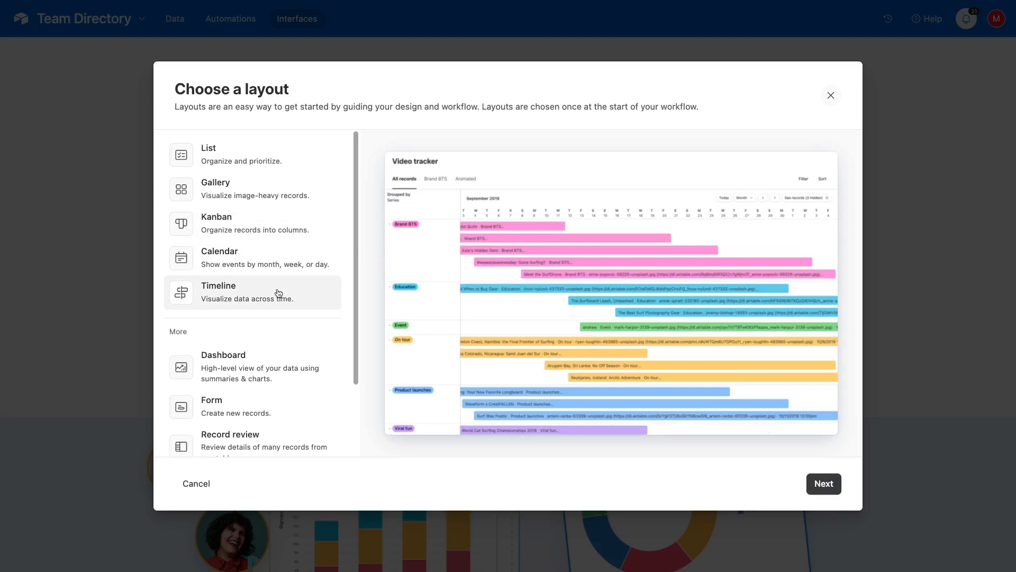
click(268, 365)
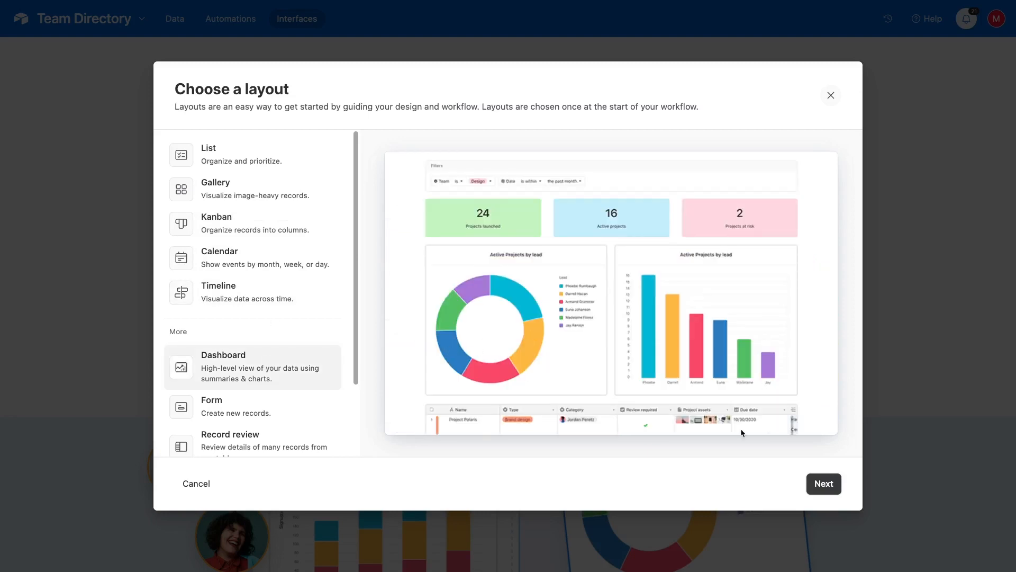
click(815, 483)
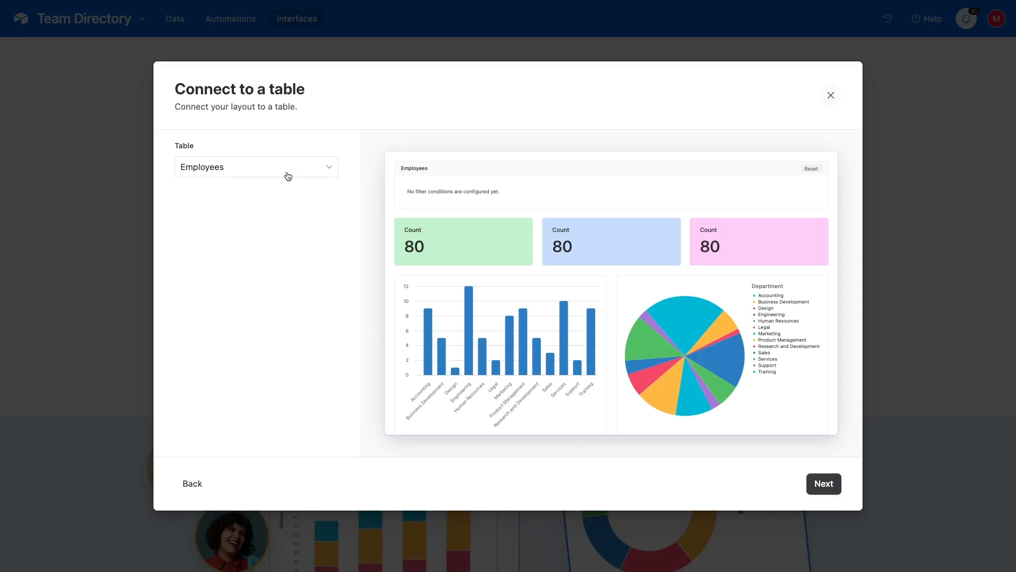
Keep the Employees table and all default elements, and name the page 'Employee Breakdown'
click(821, 484)
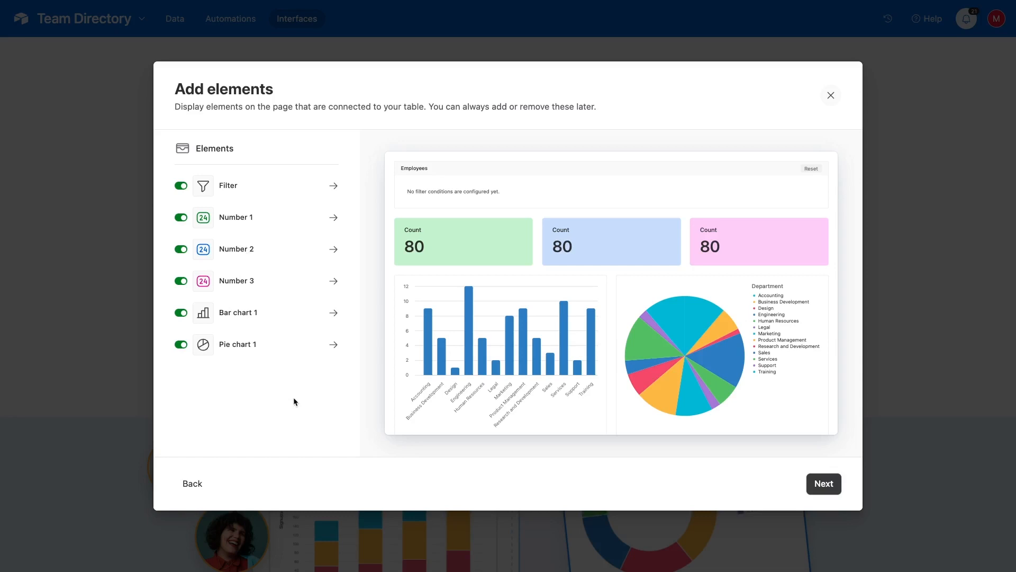
click(824, 484)
text(Employee Breakdown)
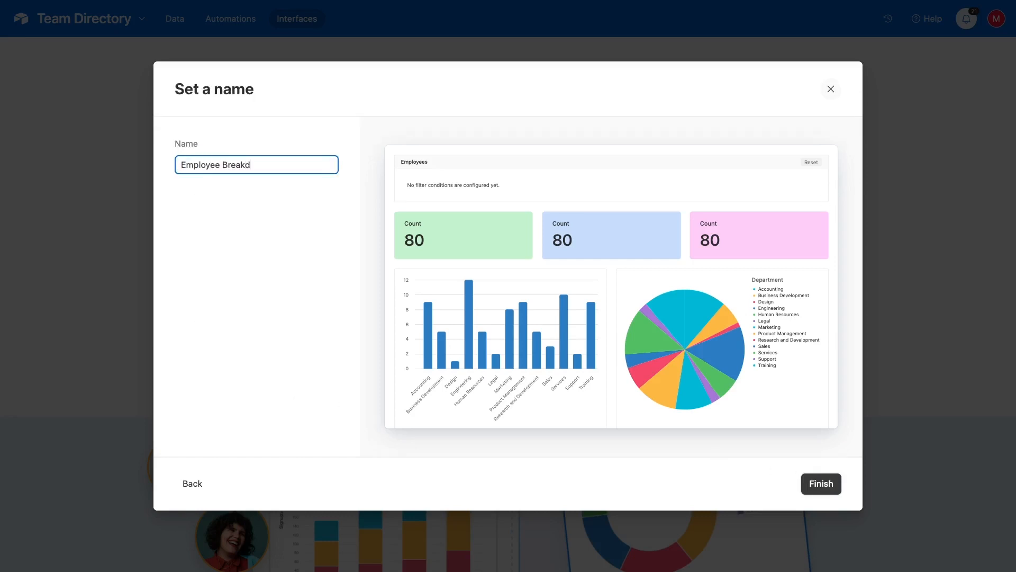
click(820, 483)
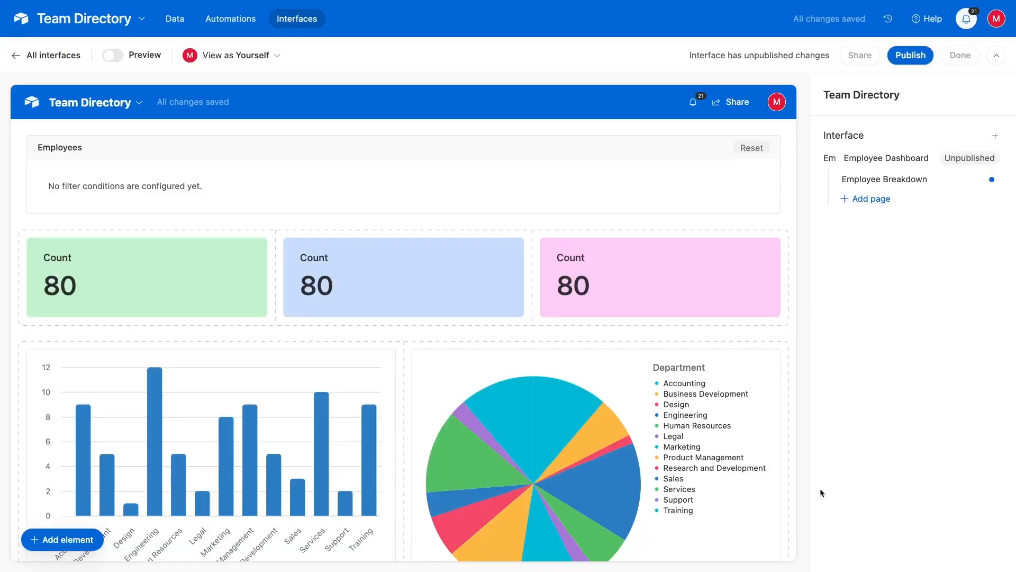
Change the green Count card's title to 'Total Employees'
click(218, 308)
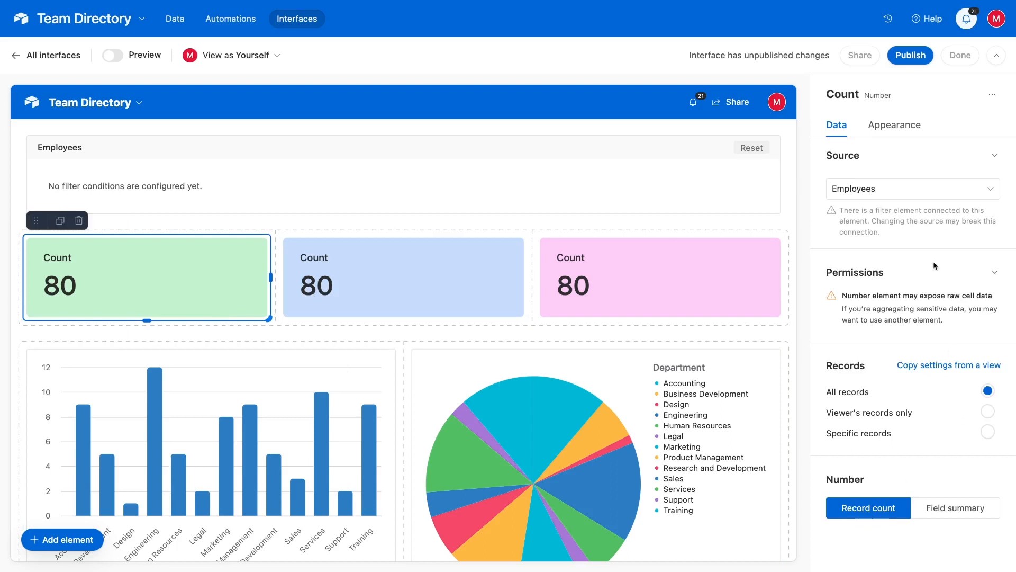
click(907, 132)
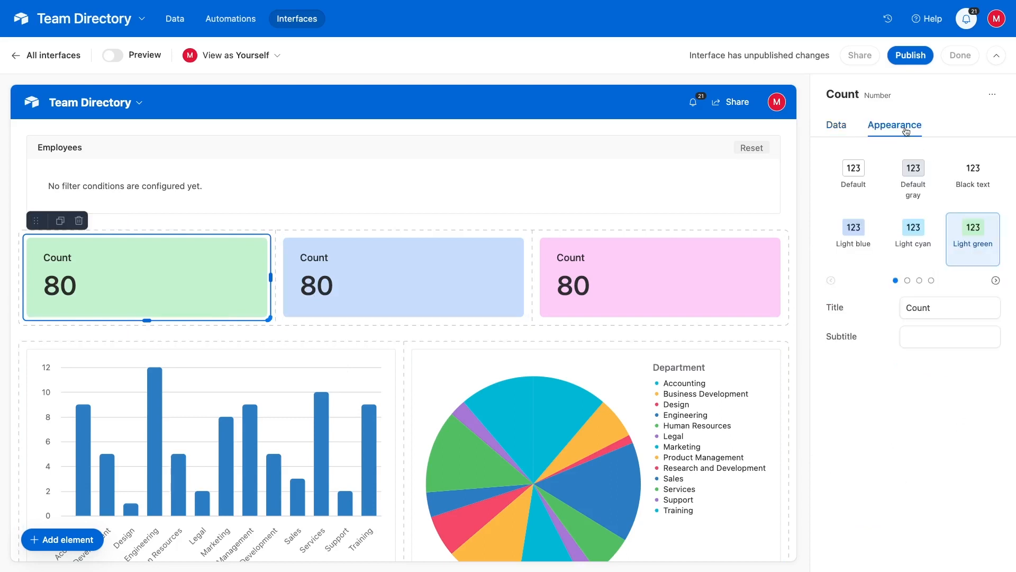
click(922, 311)
double_click(921, 311)
text(Total Employees)
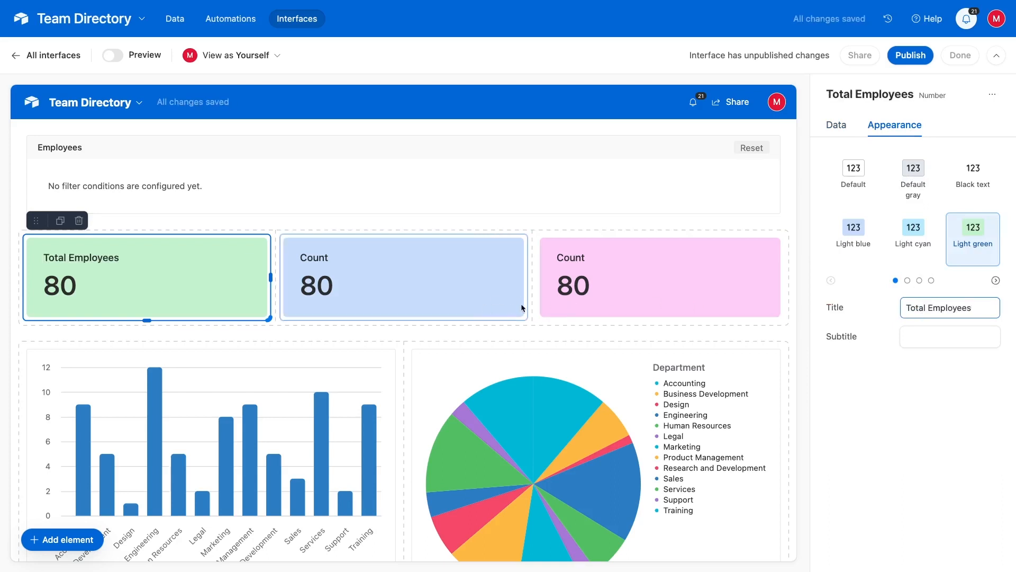
click(469, 302)
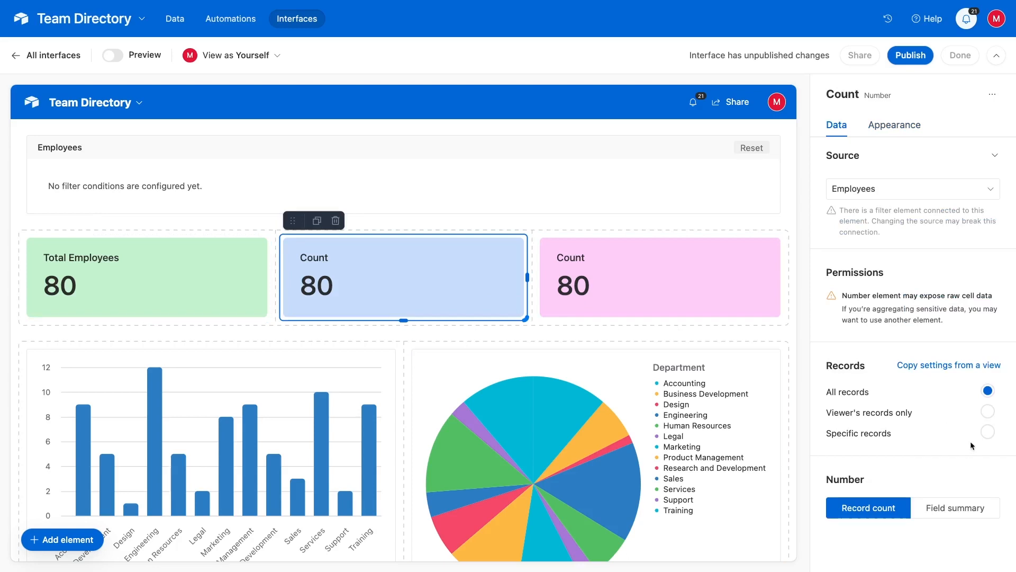
Filter the middle Count card to employees whose Employment Status is Onboarding
click(986, 433)
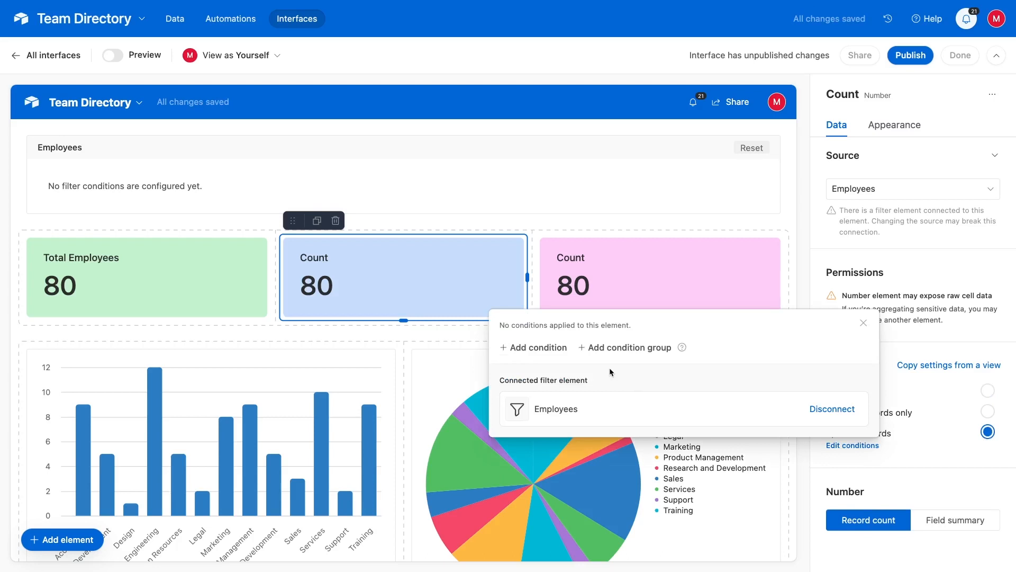
click(540, 348)
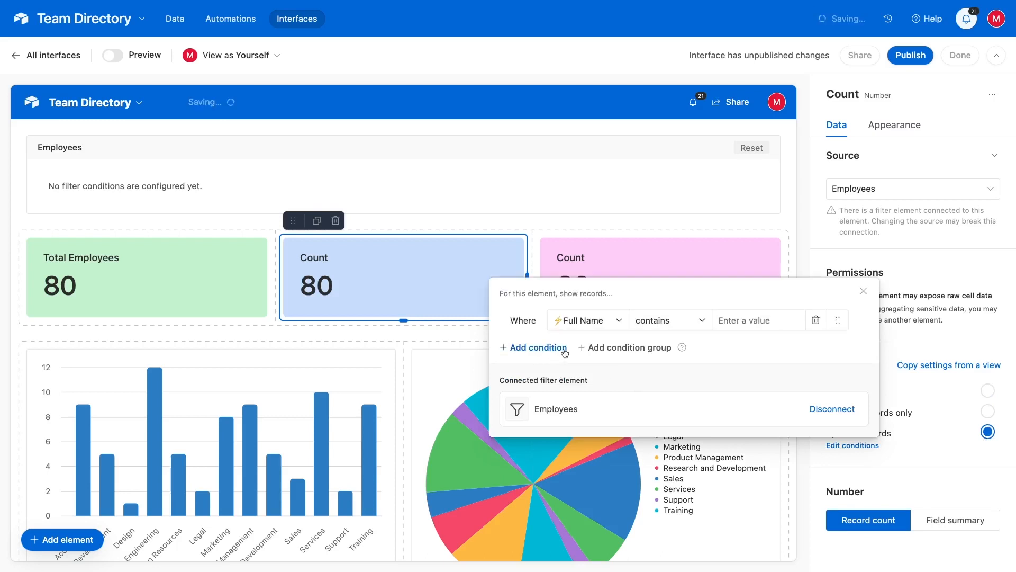
click(615, 321)
scroll(606, 402, down, 4)
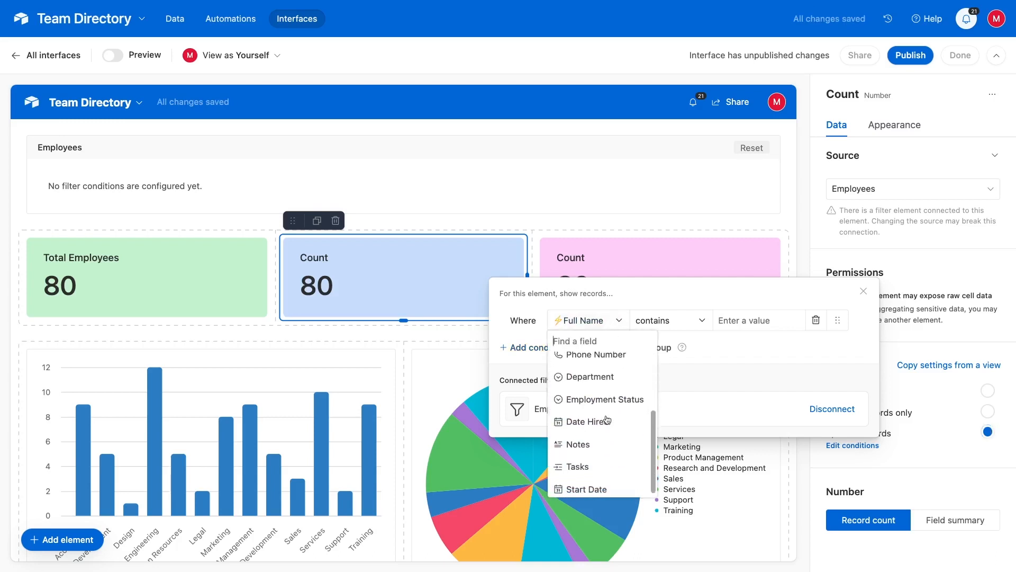
click(598, 398)
click(691, 321)
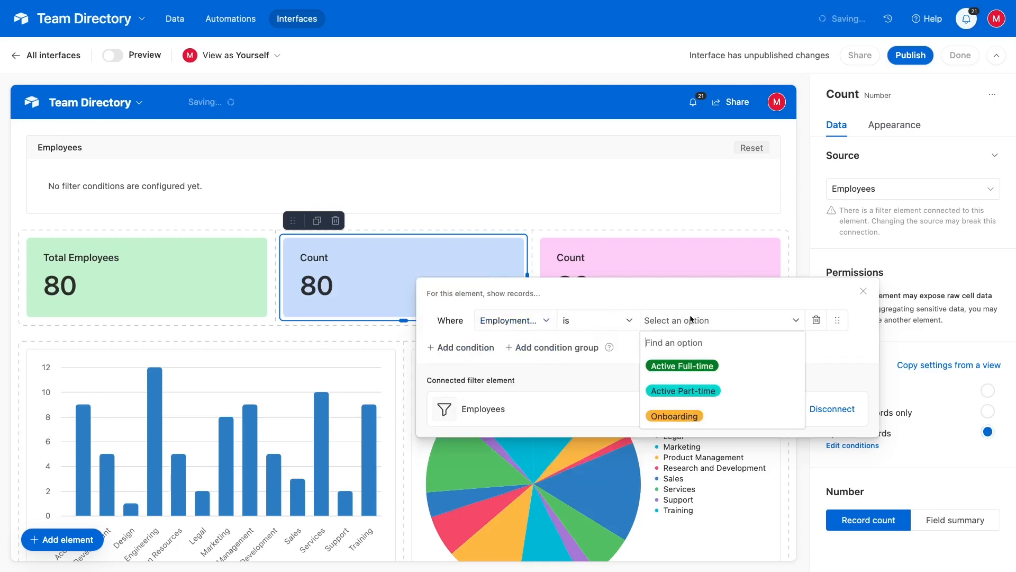
click(679, 416)
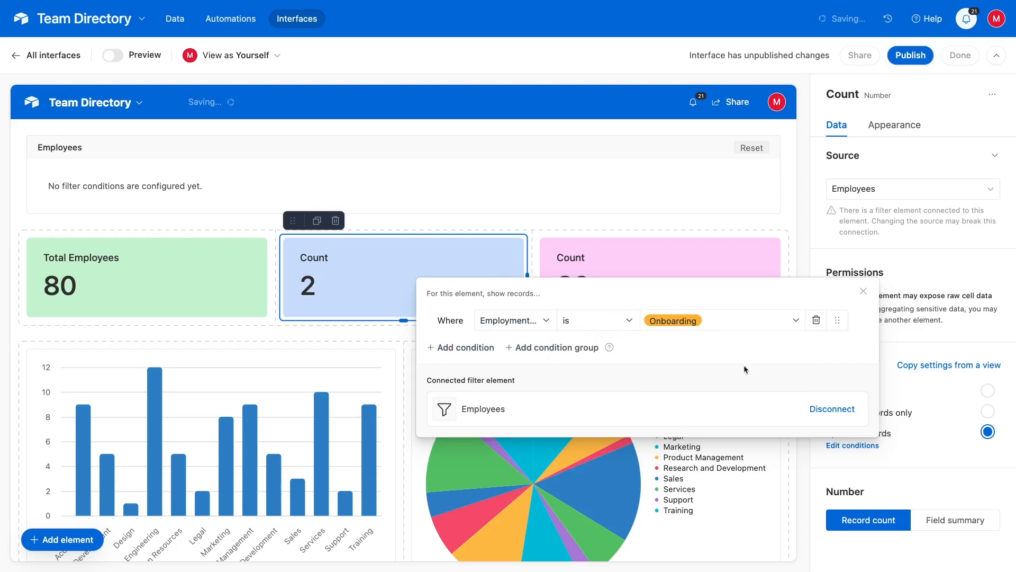
click(863, 291)
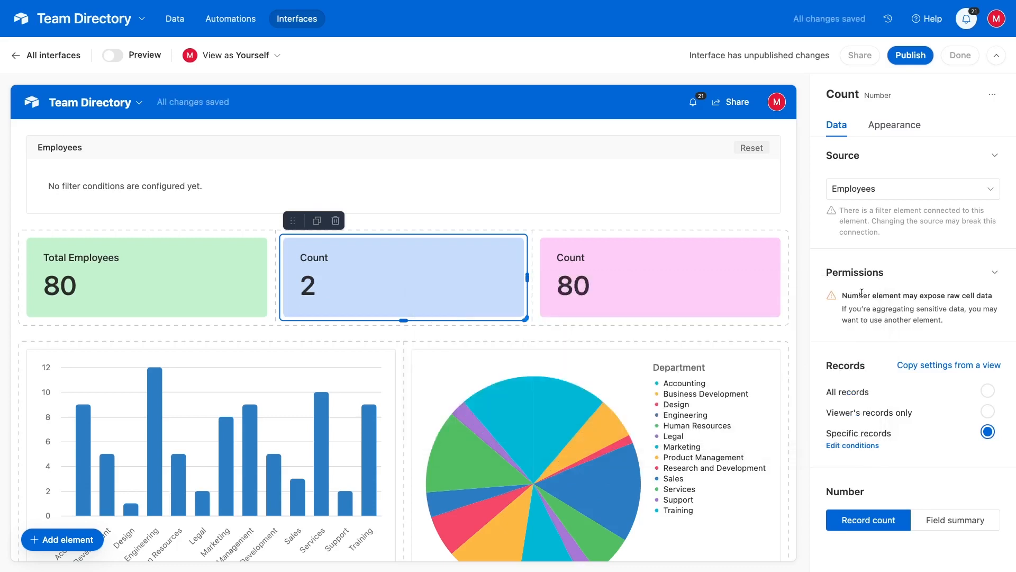
Retitle the filtered card 'Onboarding'
click(887, 133)
double_click(924, 307)
text(On)
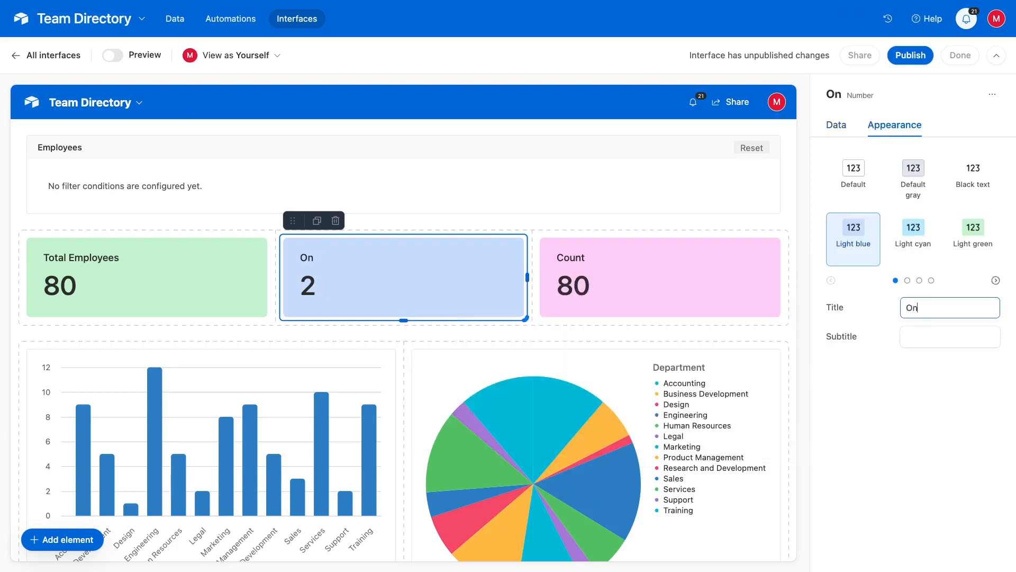
text(boarding)
click(914, 375)
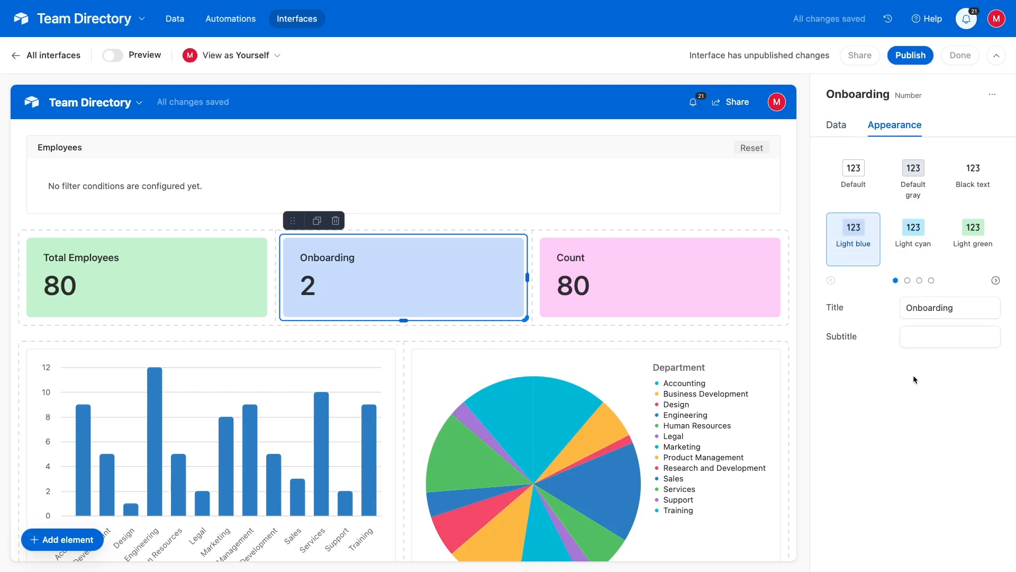
click(716, 294)
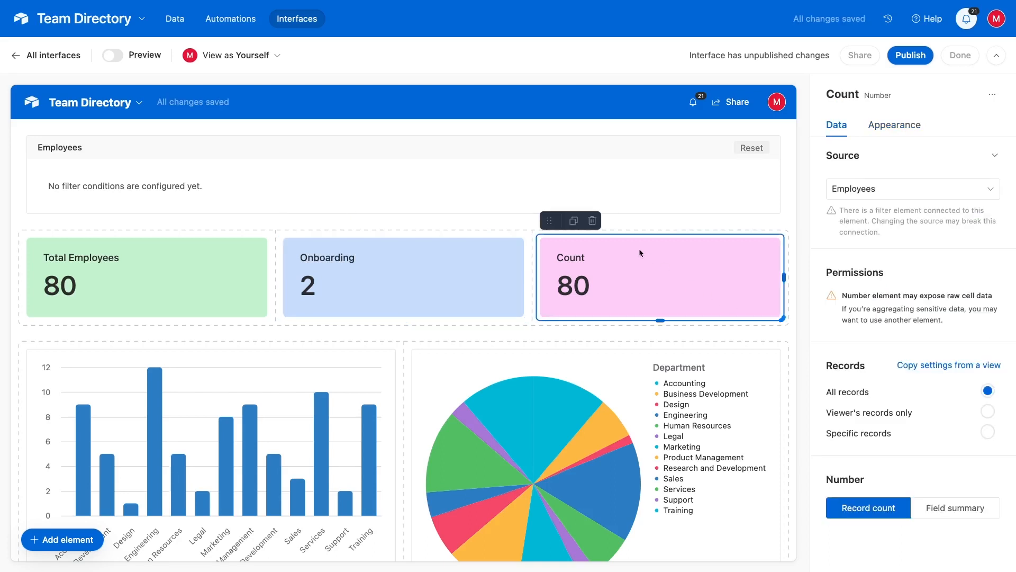
Delete the pink Count card and widen Total Employees and Onboarding to fill the row
click(592, 220)
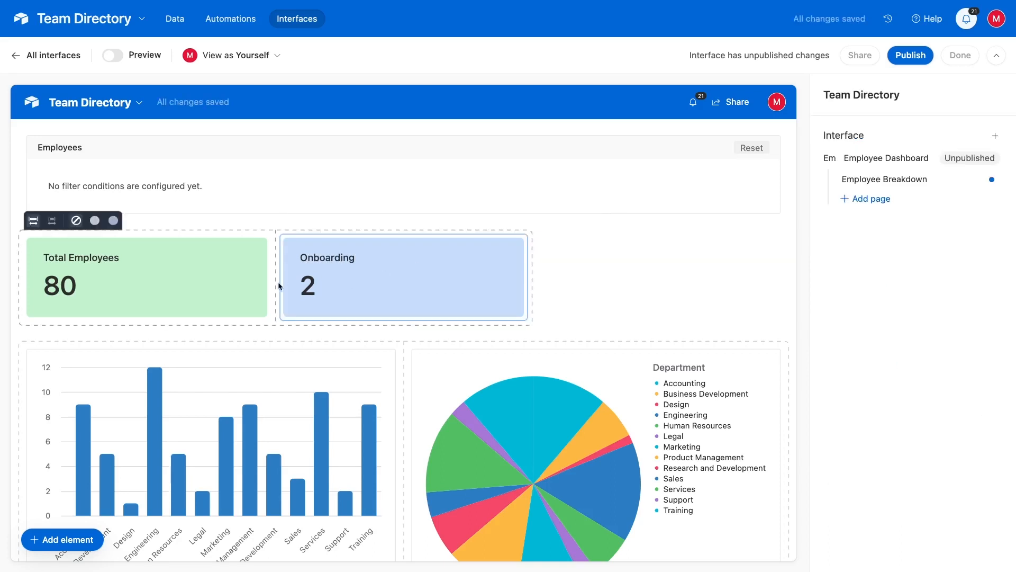
click(265, 281)
drag(270, 277, 389, 285)
click(608, 283)
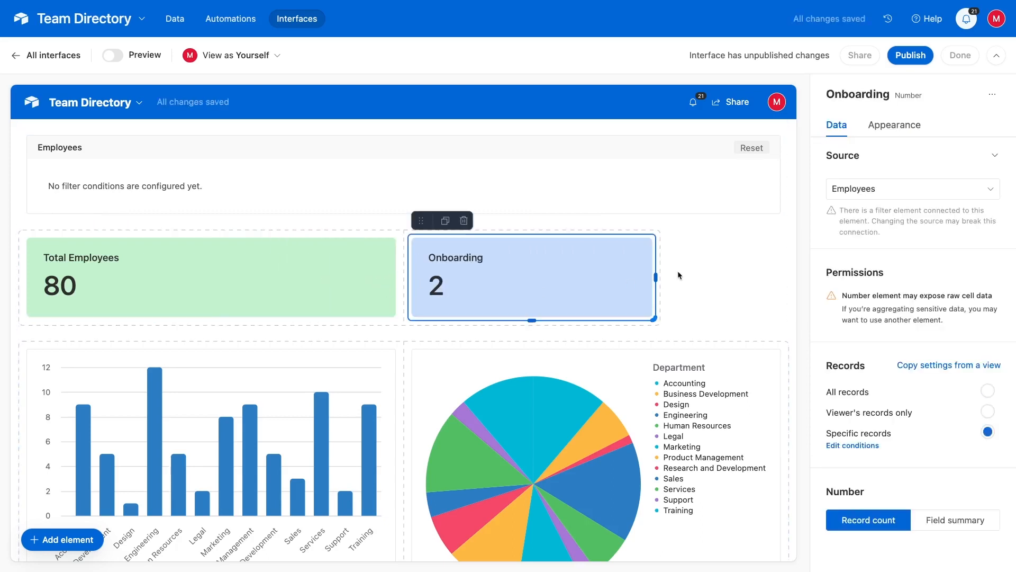
drag(655, 277, 767, 281)
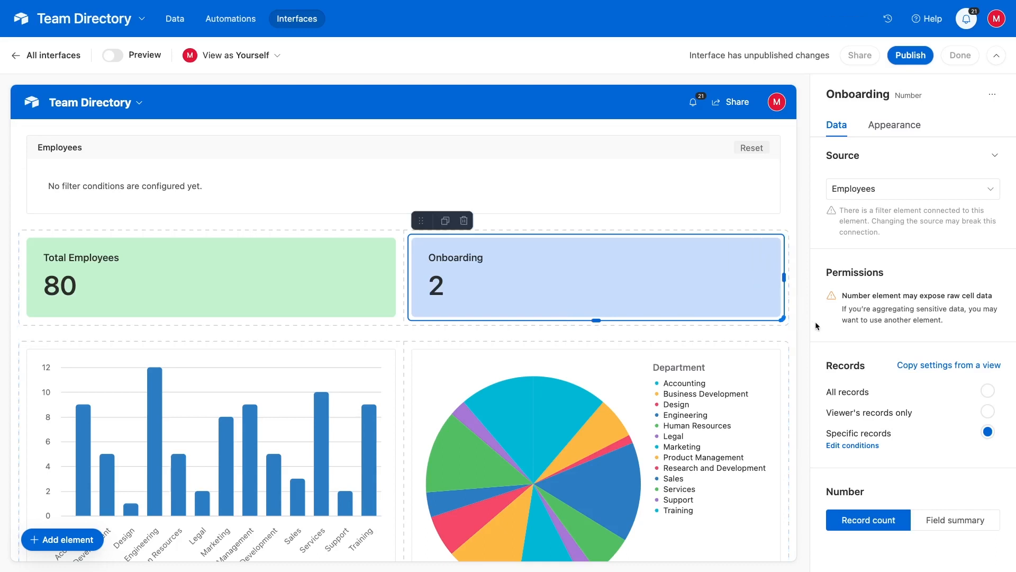
click(789, 348)
Stretch the bar chart and the pie chart taller to matching heights
scroll(707, 381, down, 3)
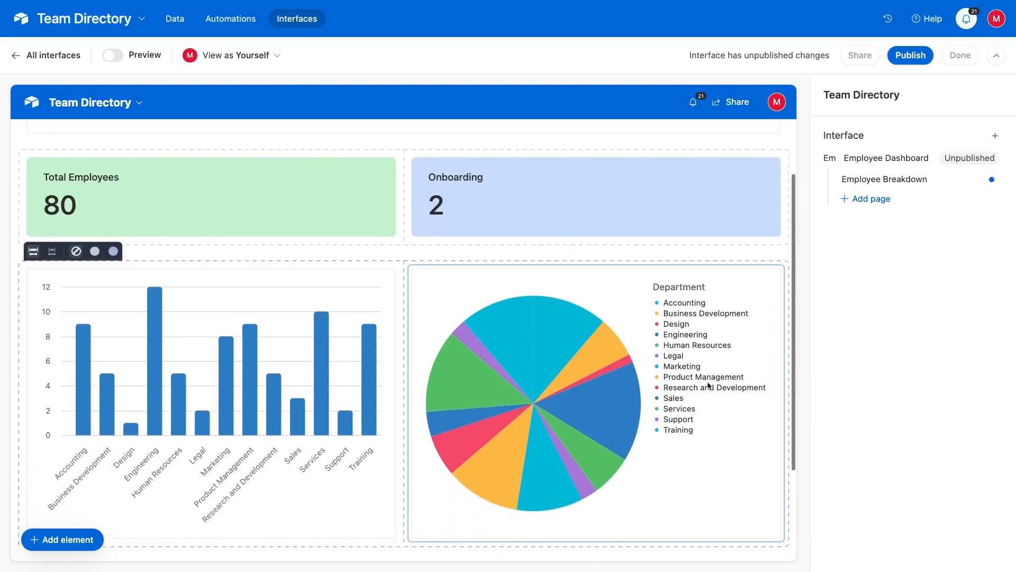
click(709, 383)
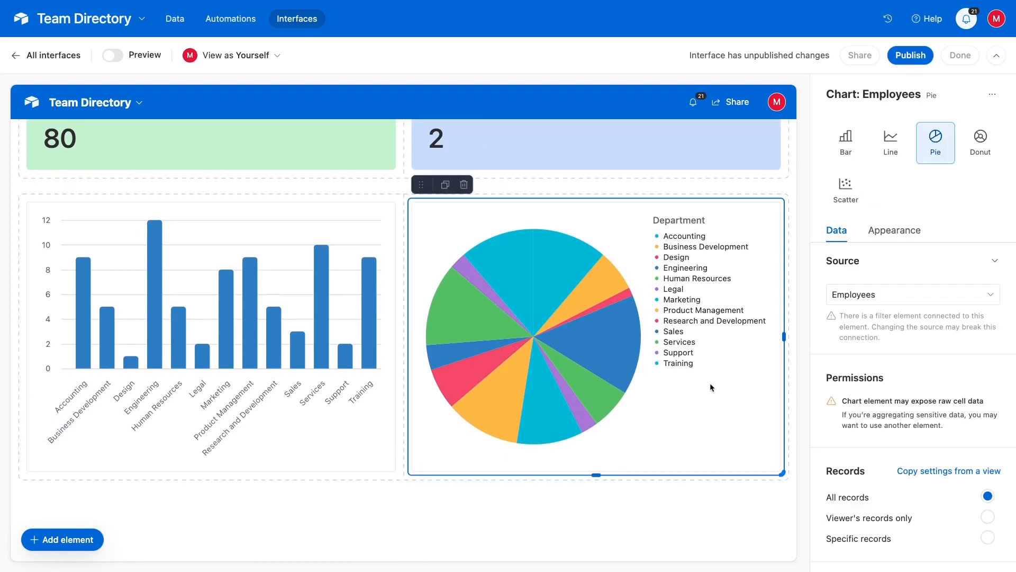
click(356, 437)
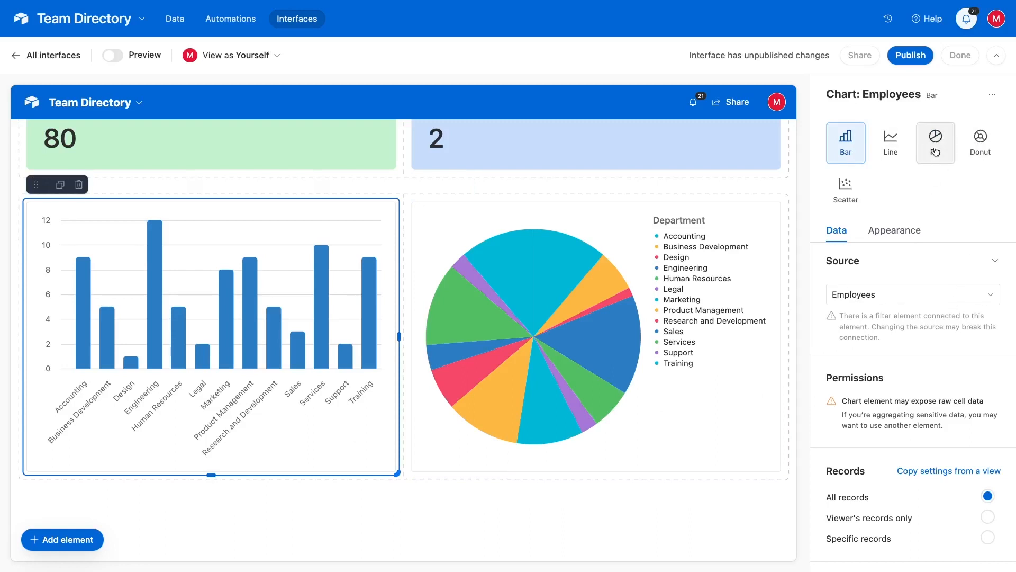
click(907, 237)
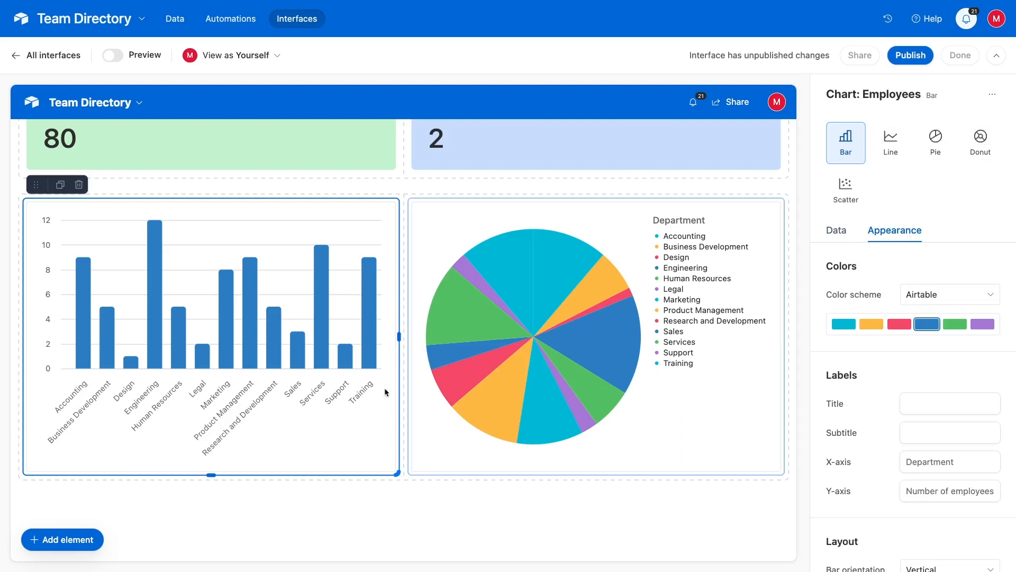
drag(211, 476, 211, 509)
click(518, 348)
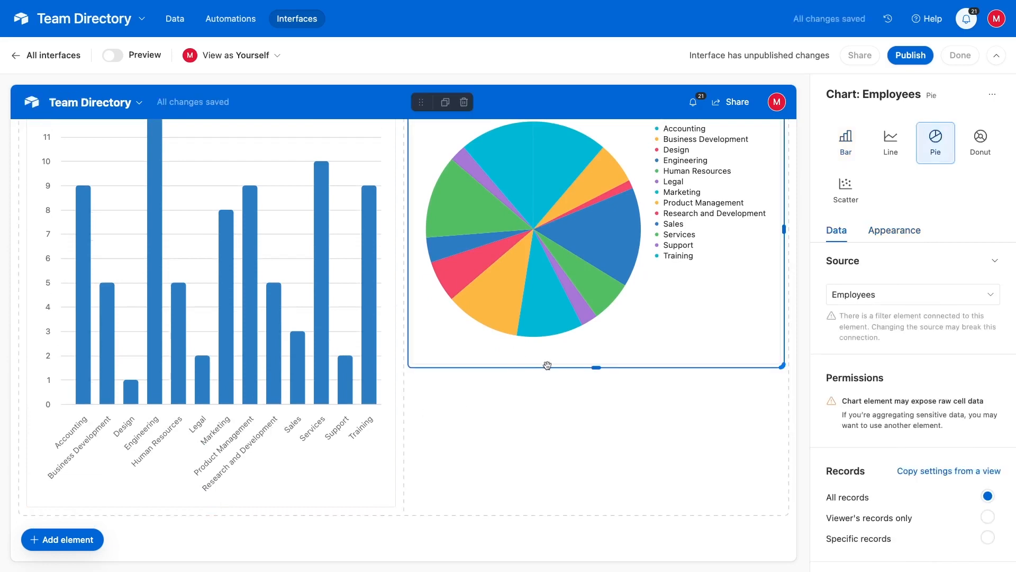
drag(594, 367, 603, 484)
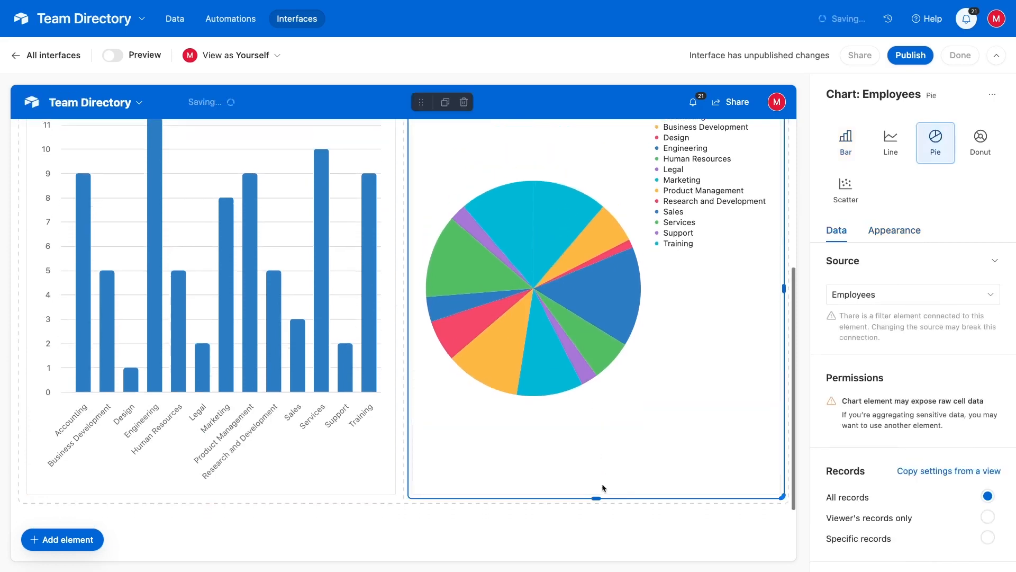
scroll(456, 486, down, 1)
click(455, 490)
scroll(440, 454, down, 2)
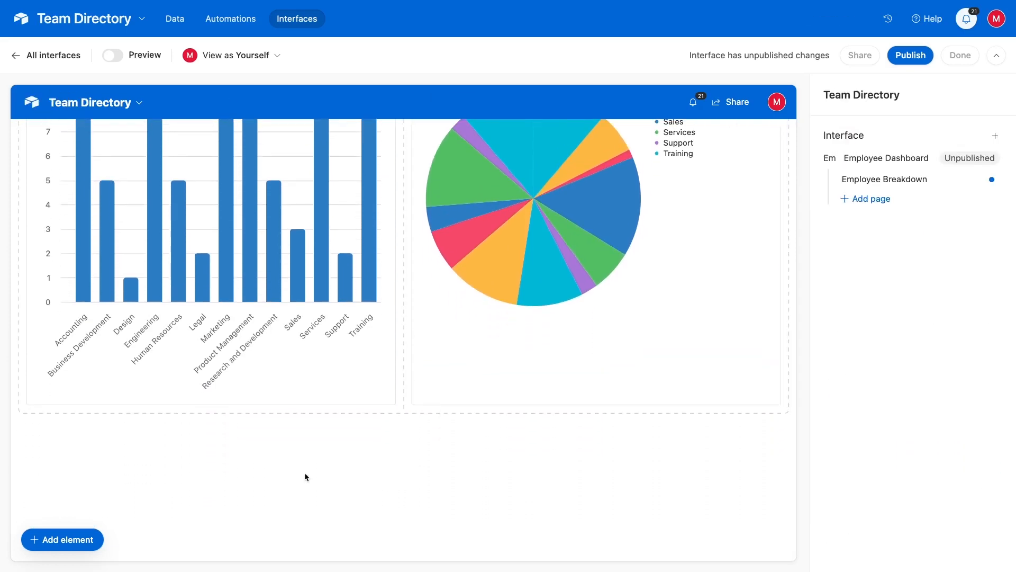
Add a link button element below the charts
click(68, 543)
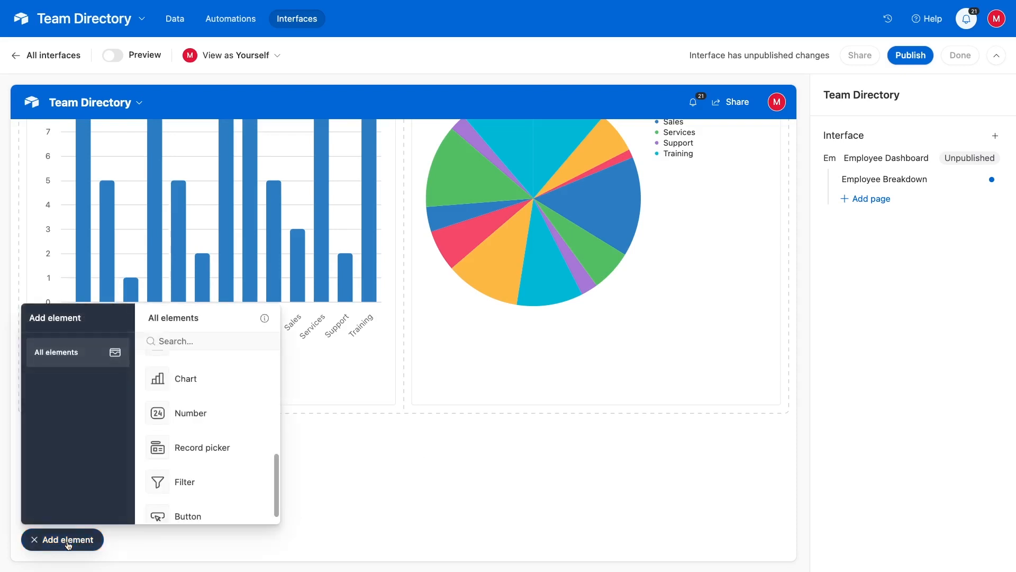
scroll(258, 422, down, 1)
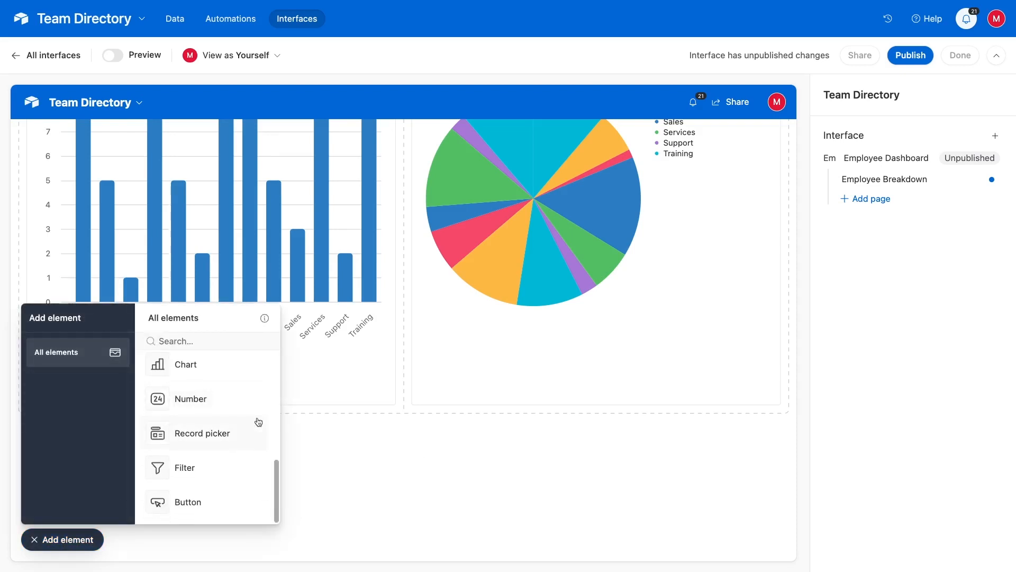
click(186, 509)
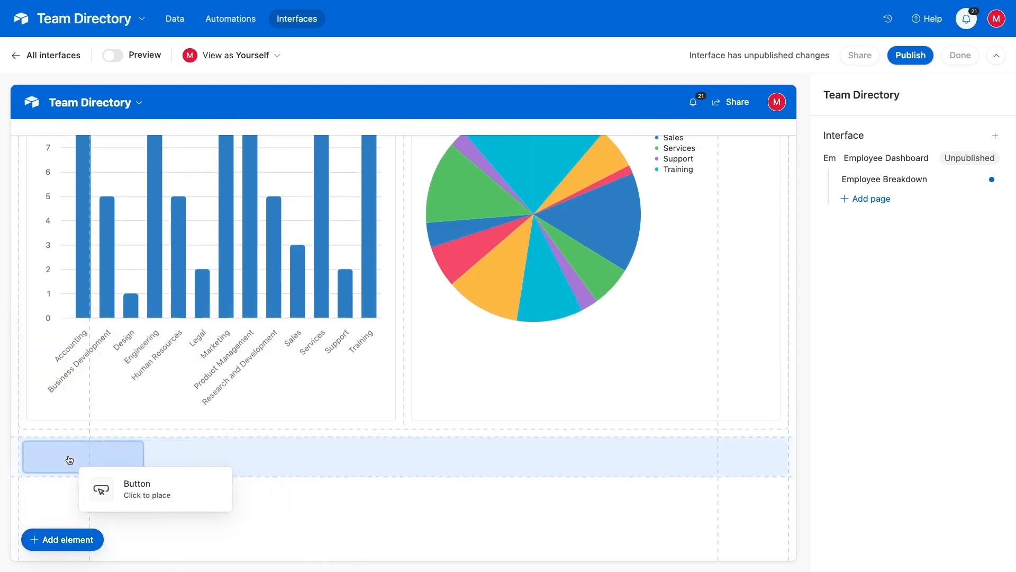
click(75, 460)
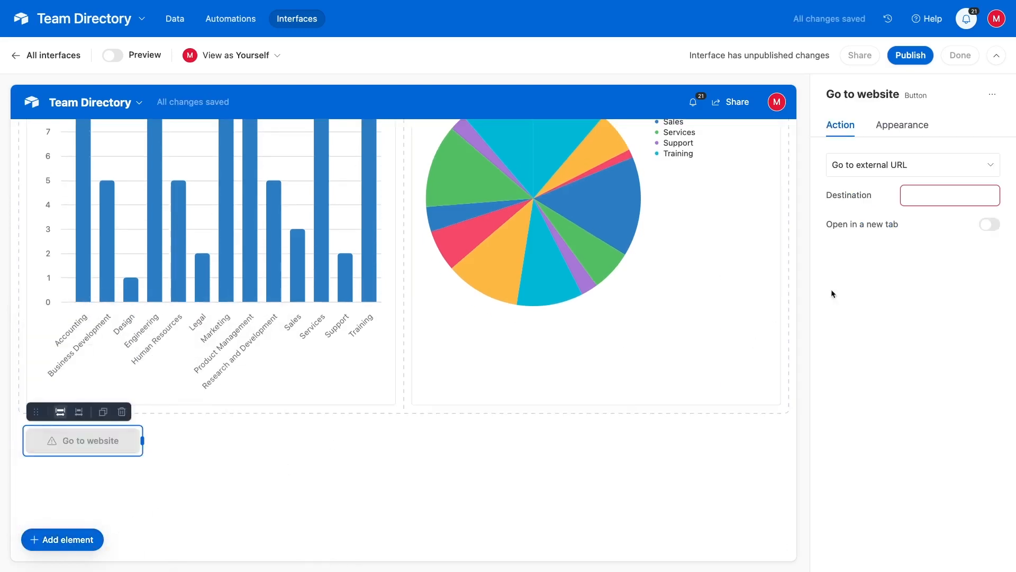
click(928, 194)
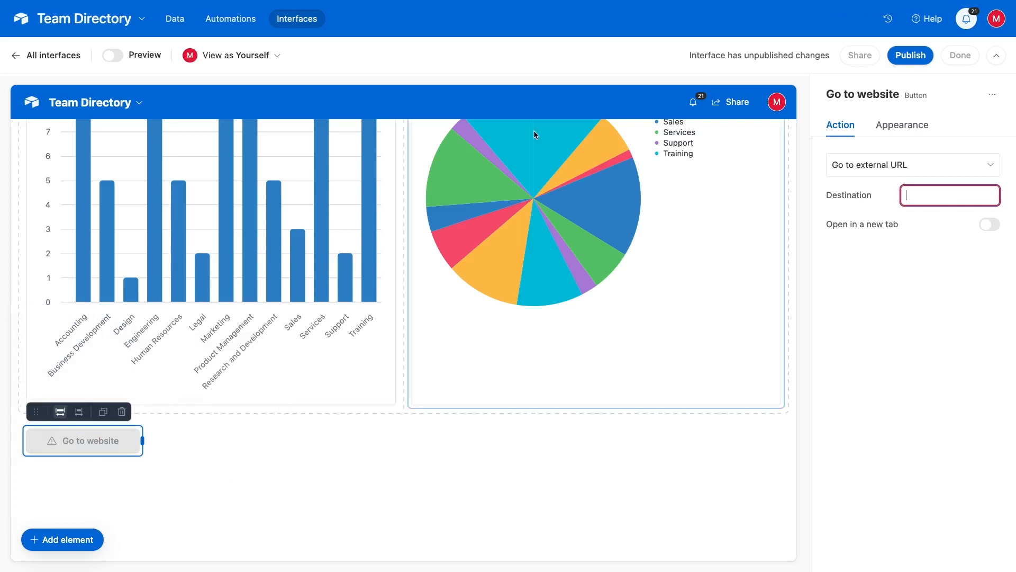
Copy the new-employee form's share link from the Employees table
click(180, 19)
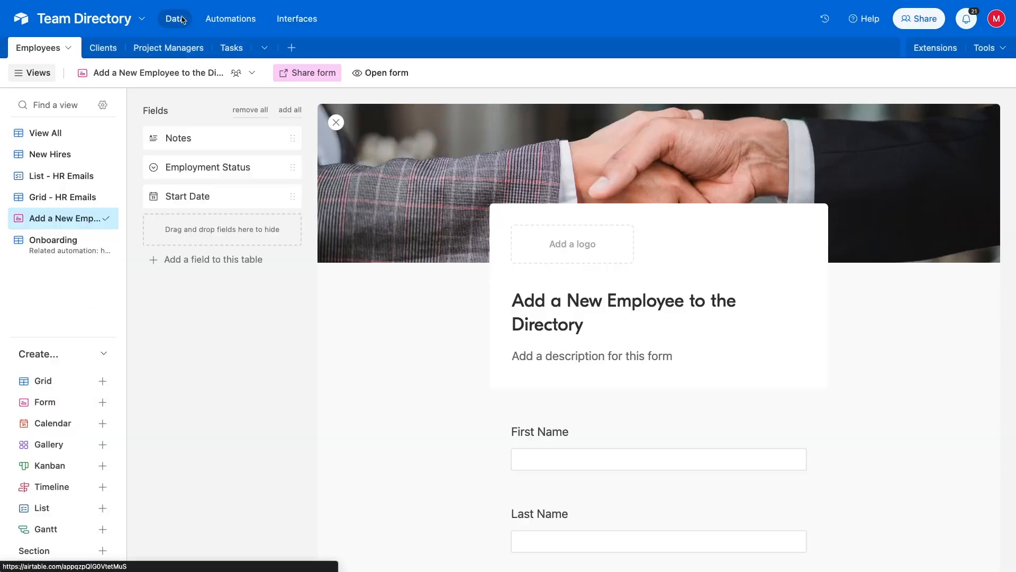
click(309, 73)
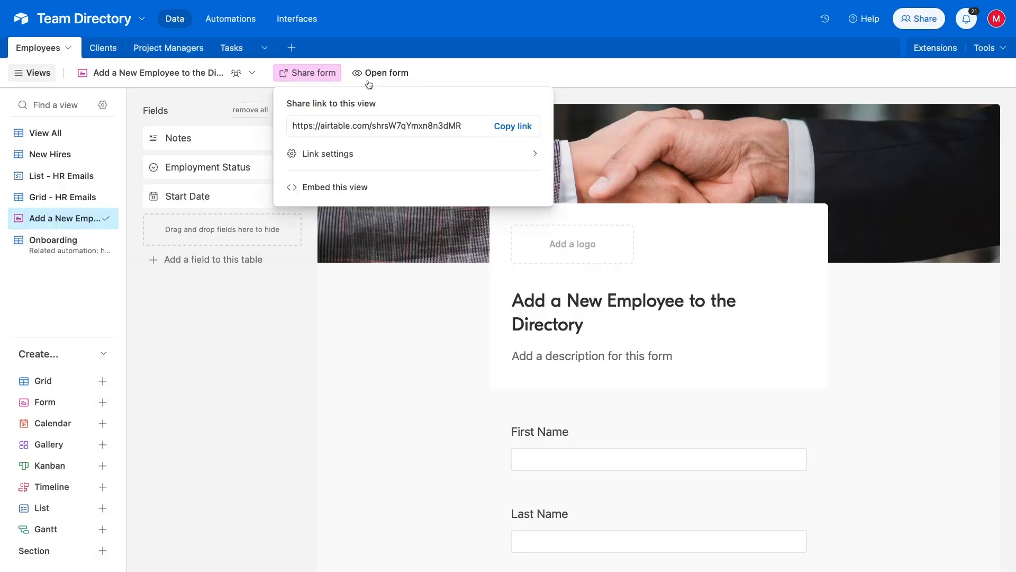
click(518, 130)
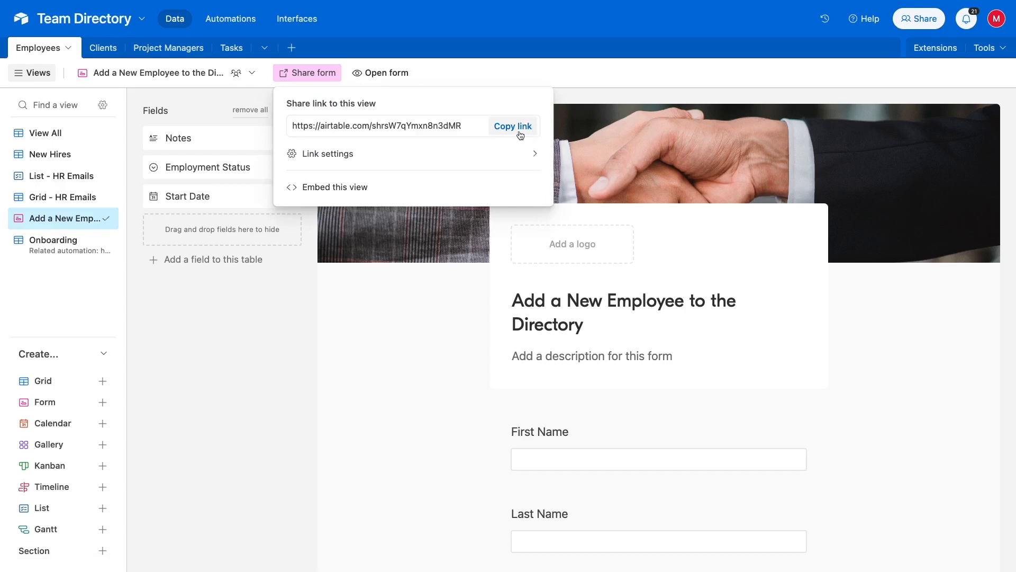
click(312, 19)
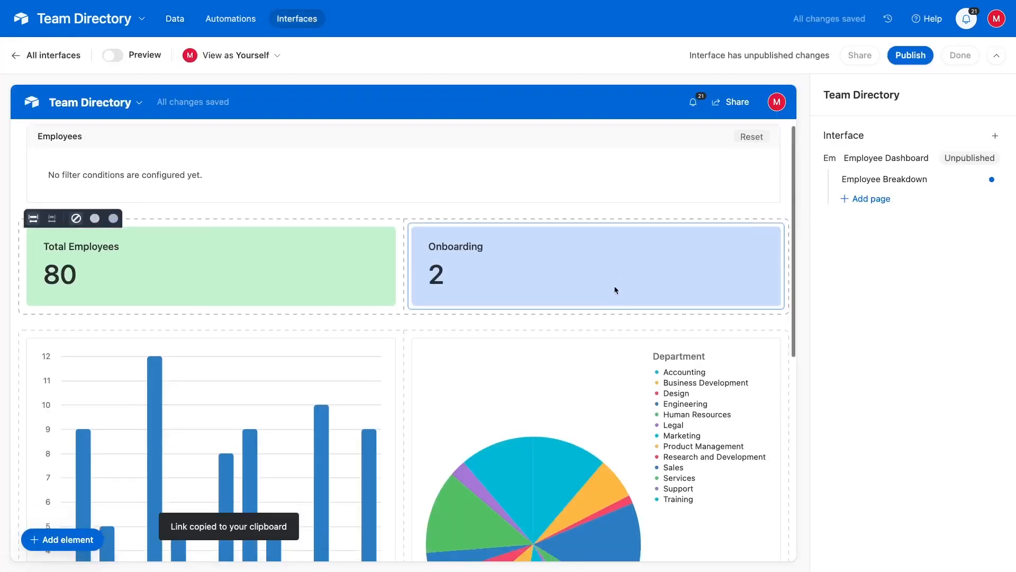
Set the Go to website button to the pasted form link, opening in a new tab
scroll(614, 286, down, 10)
click(123, 402)
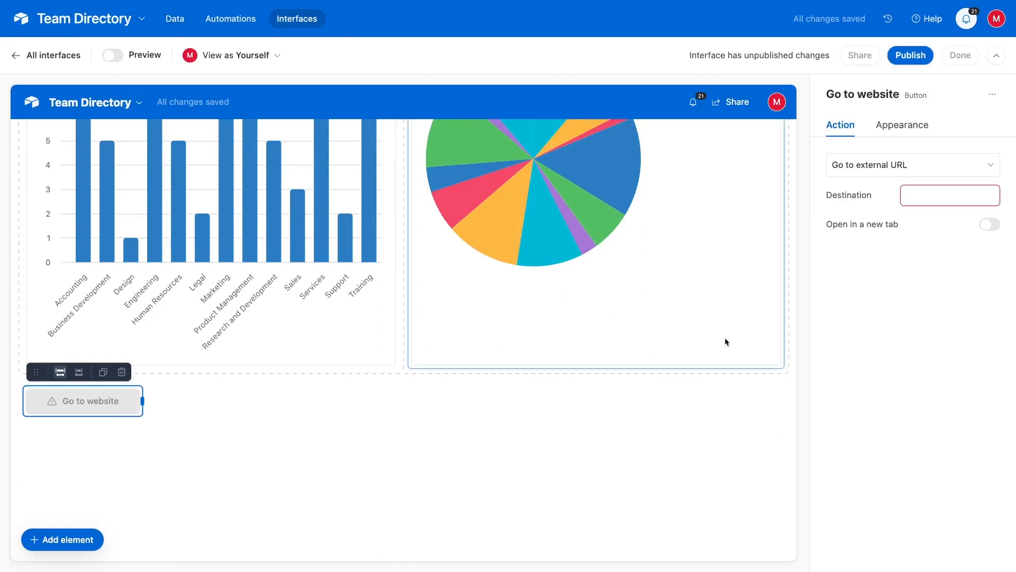
click(944, 196)
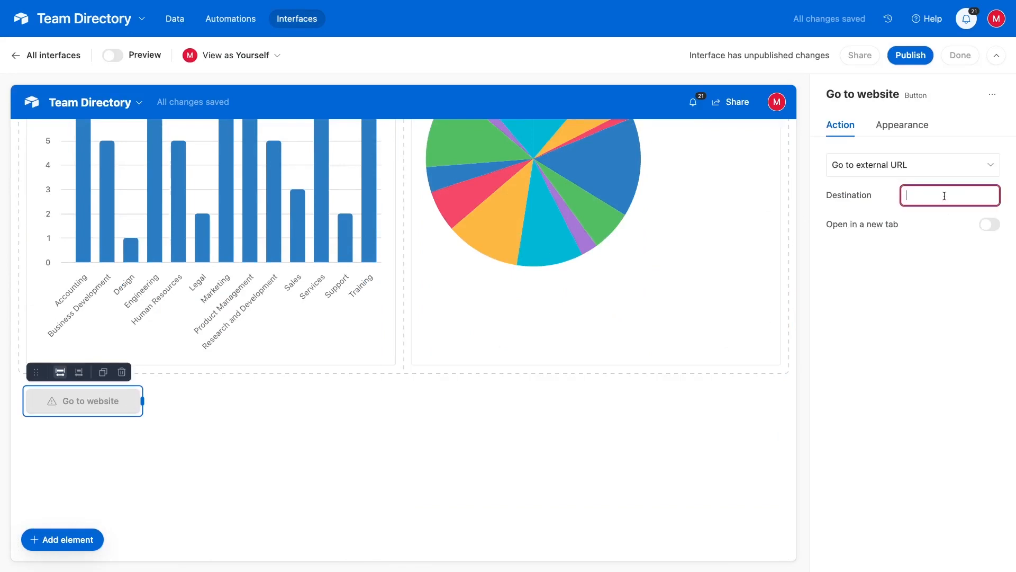
key(ctrl+v)
click(988, 224)
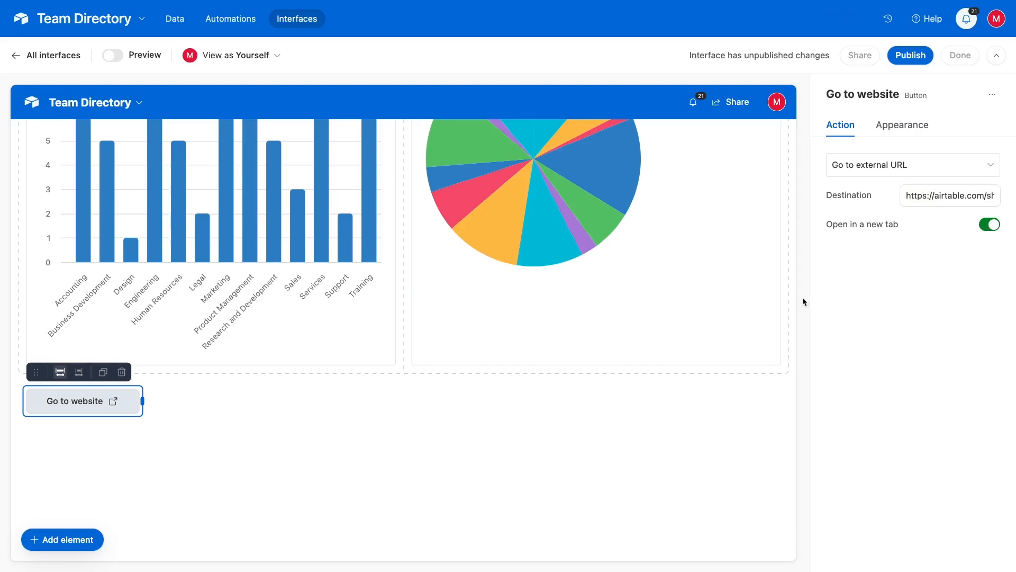
scroll(529, 287, up, 8)
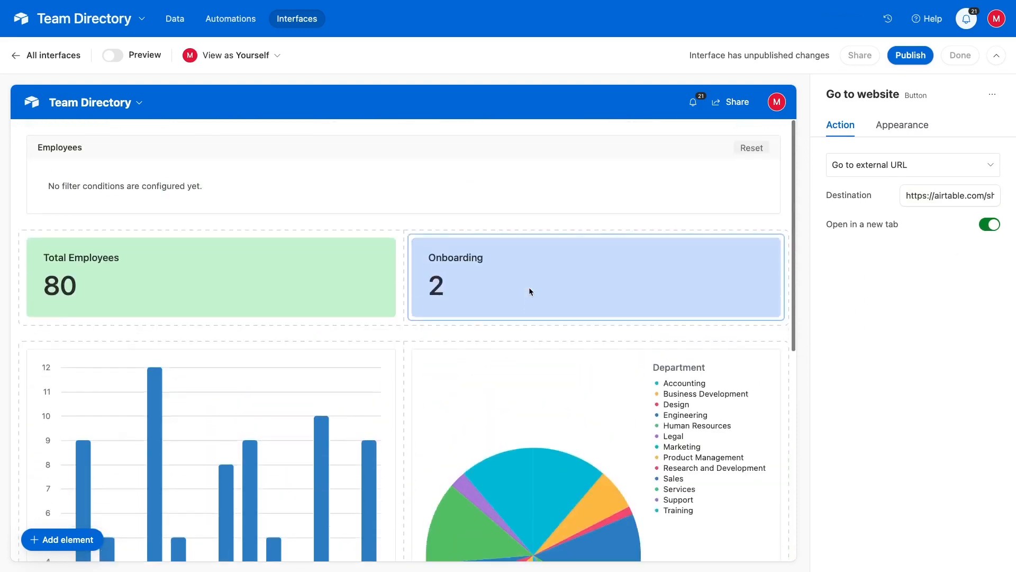
Add a filter condition on the Department field to the Employees filter element
click(315, 194)
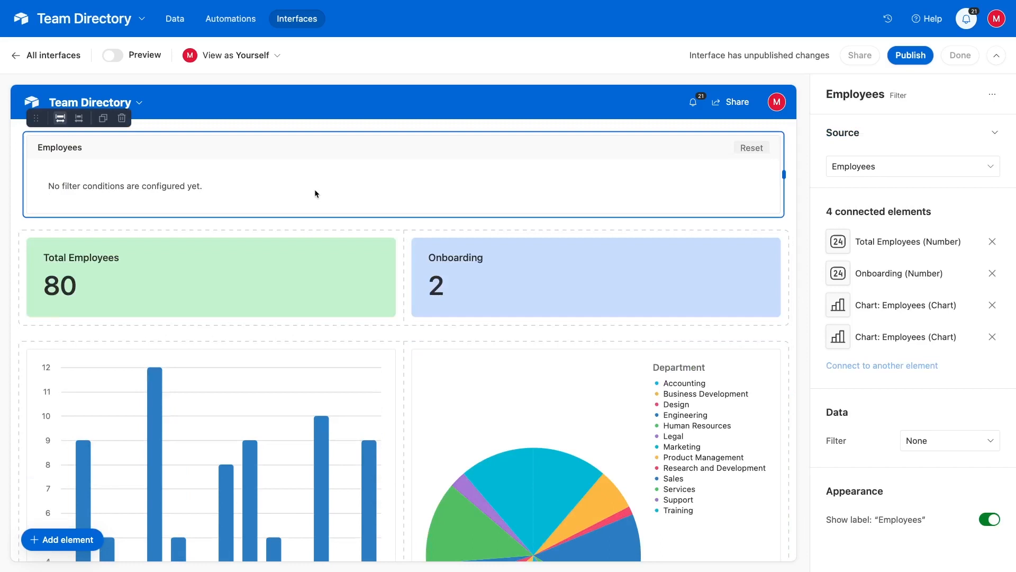
click(927, 443)
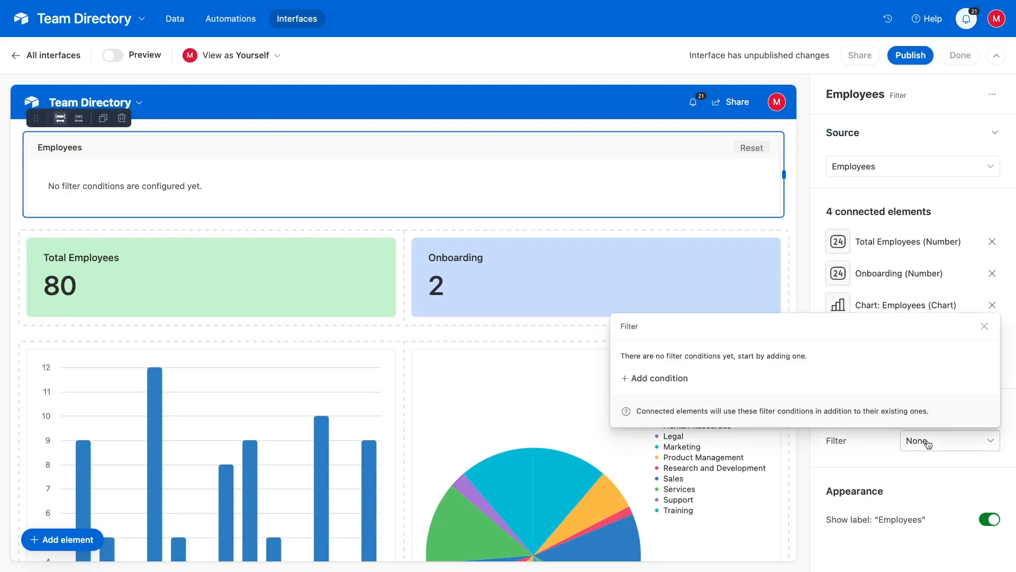
click(679, 378)
click(707, 352)
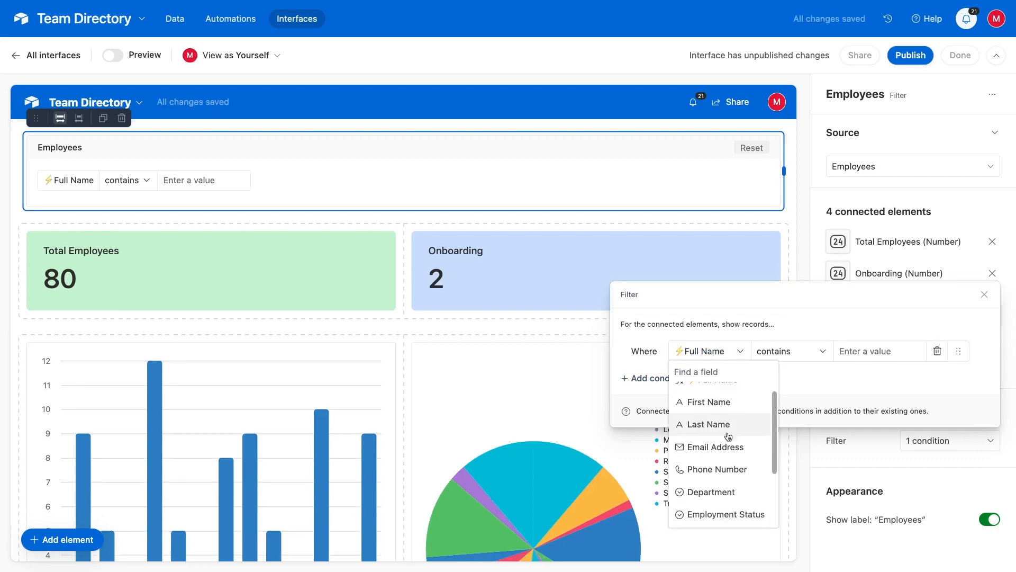
click(721, 475)
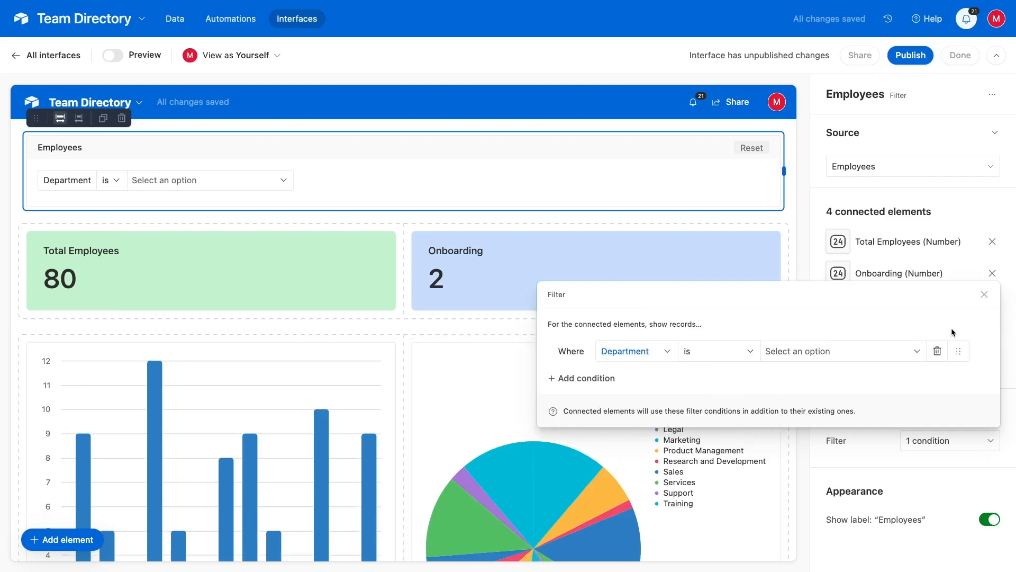
click(983, 294)
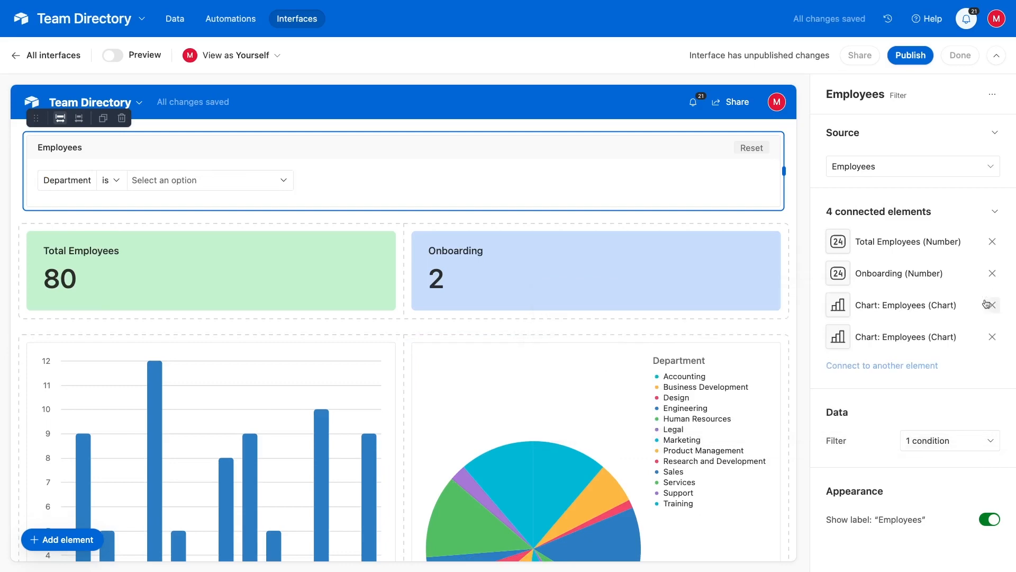
click(110, 58)
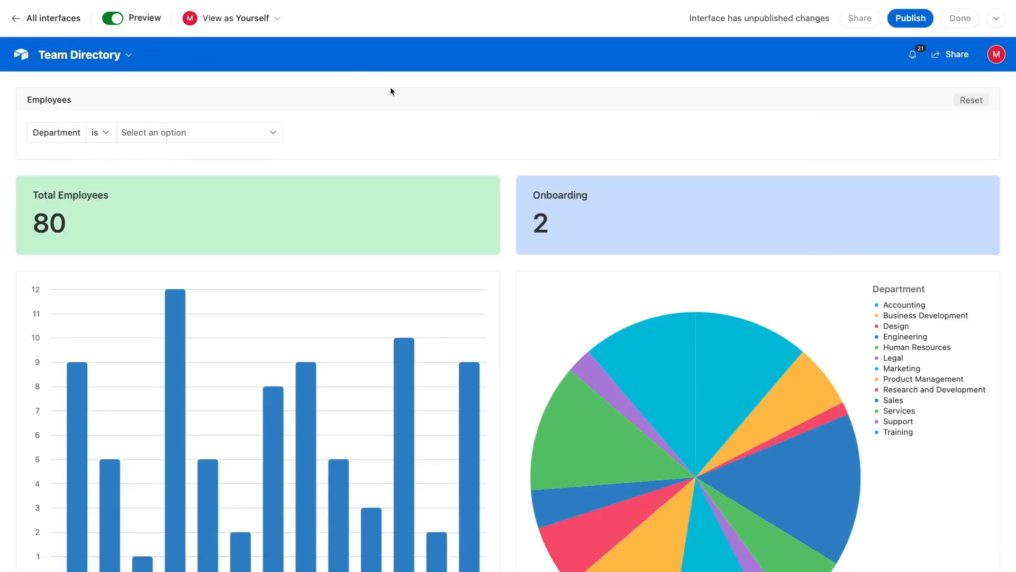
In preview, filter by Accounting, Engineering, Design and Product Management, then test Go to website
scroll(446, 237, down, 5)
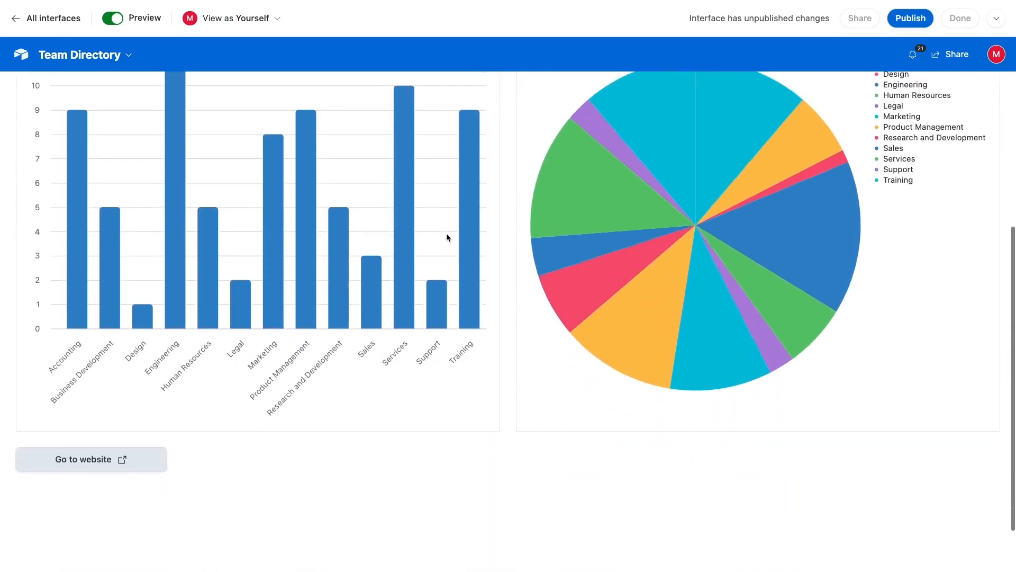
scroll(447, 237, up, 5)
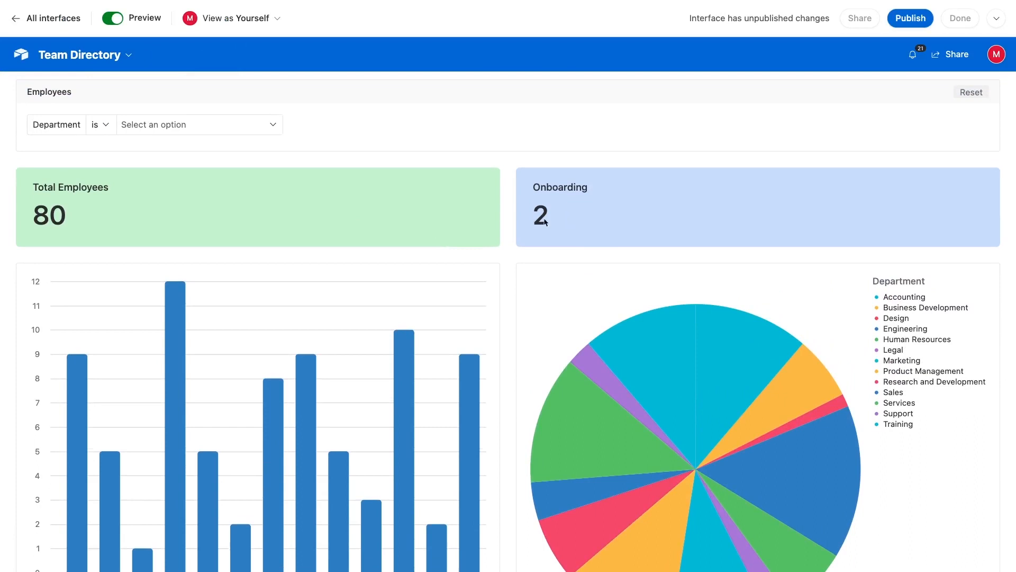
click(266, 126)
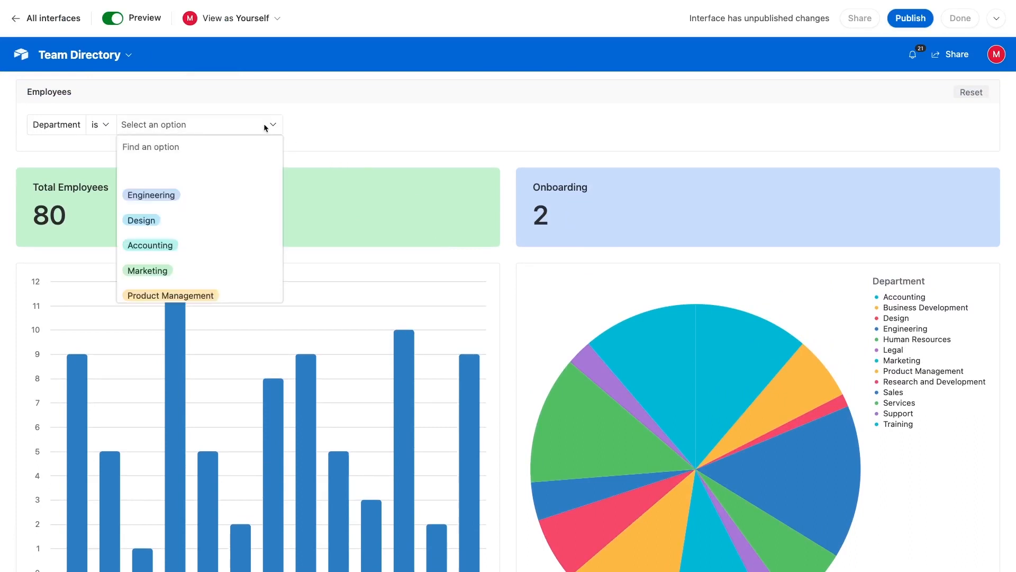
click(186, 244)
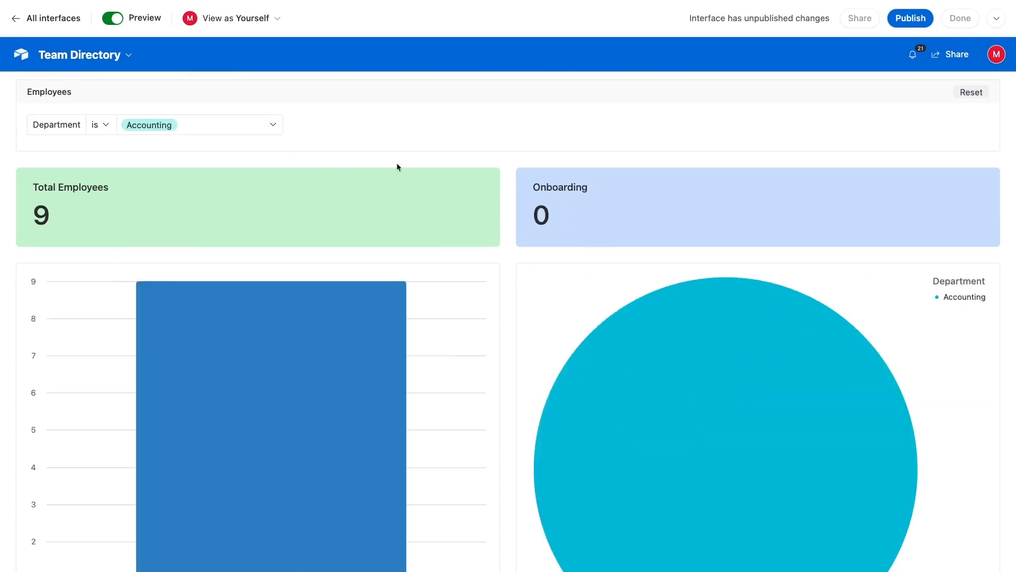
click(206, 128)
click(193, 191)
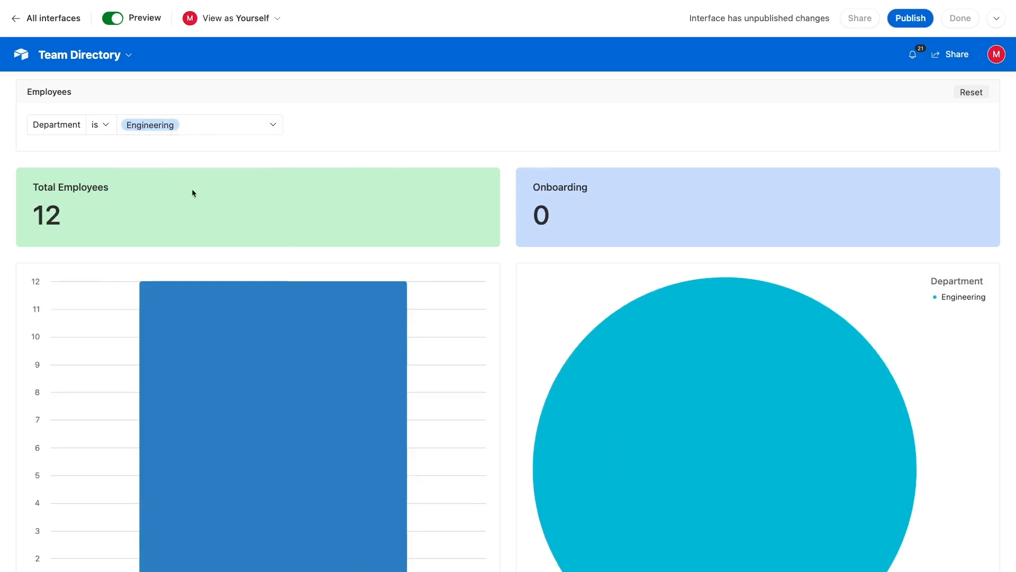
click(195, 127)
click(180, 220)
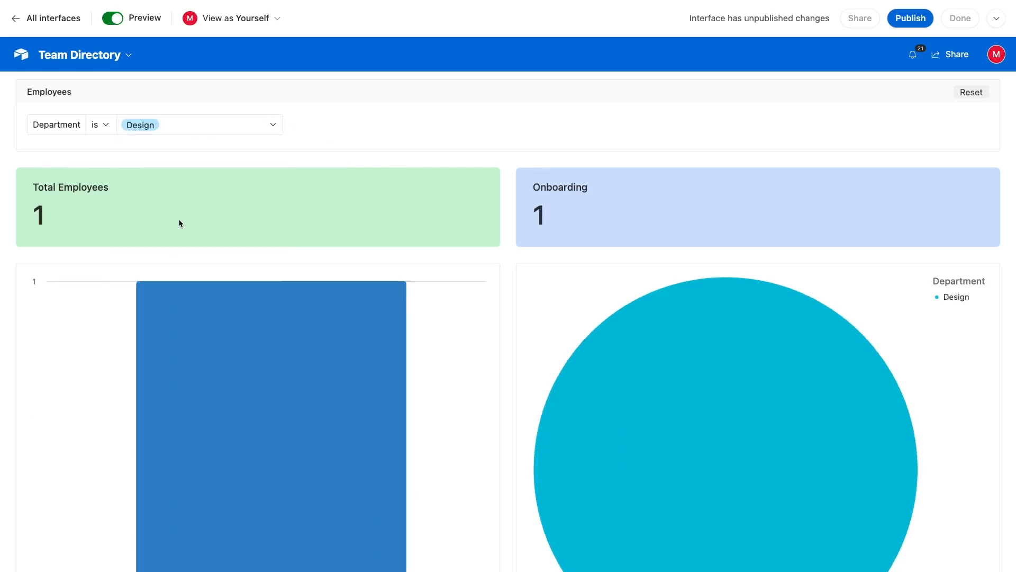
click(175, 128)
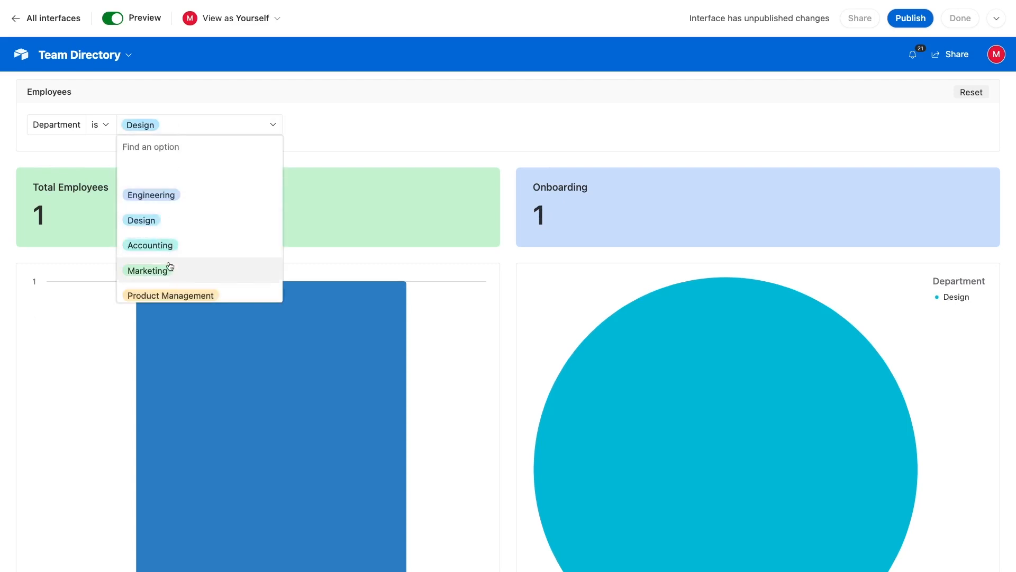
scroll(167, 271, down, 2)
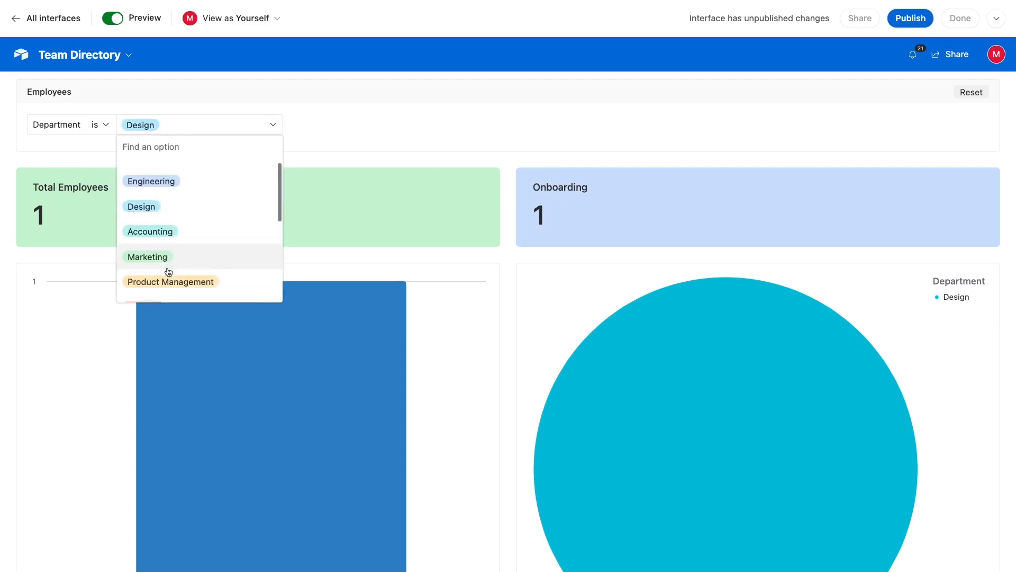
click(176, 266)
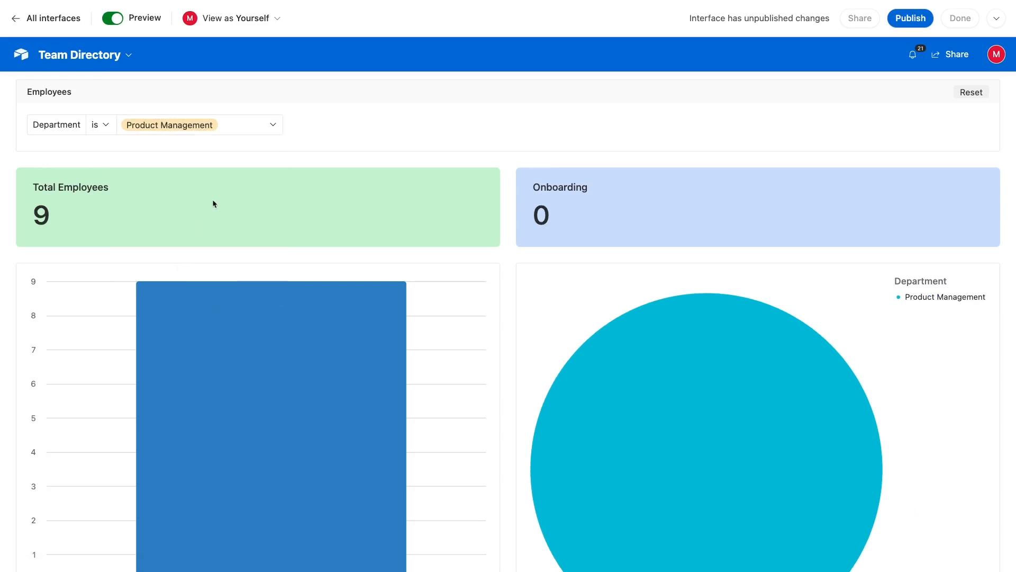
scroll(306, 233, down, 6)
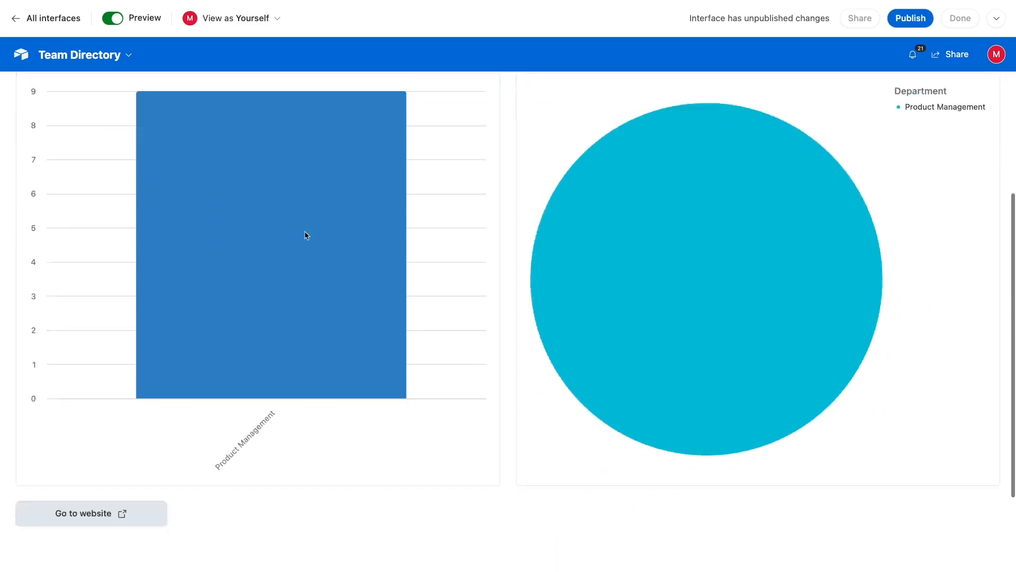
click(133, 397)
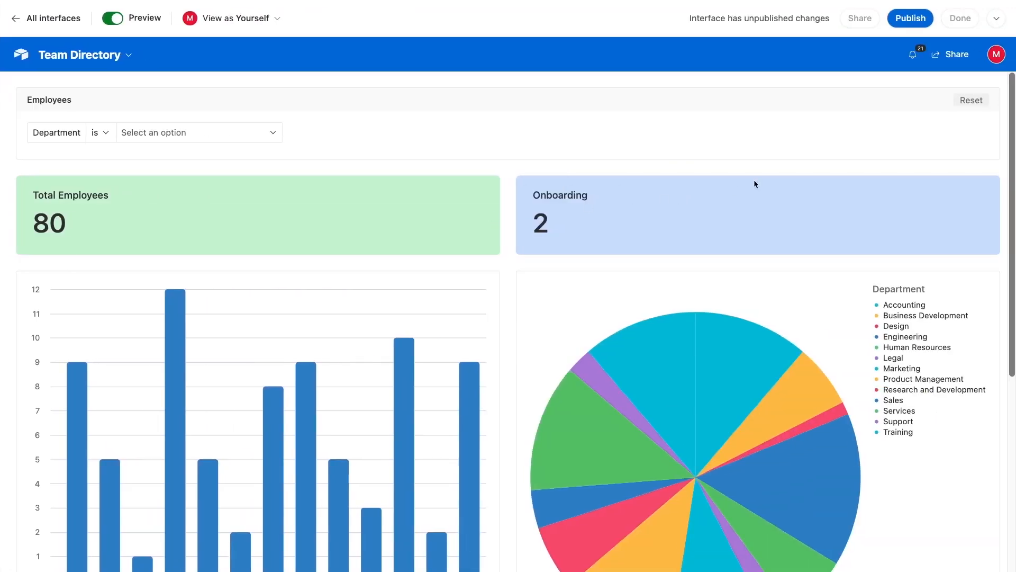
Publish the Employee Dashboard, then create a new invite link with Read only permission
click(909, 18)
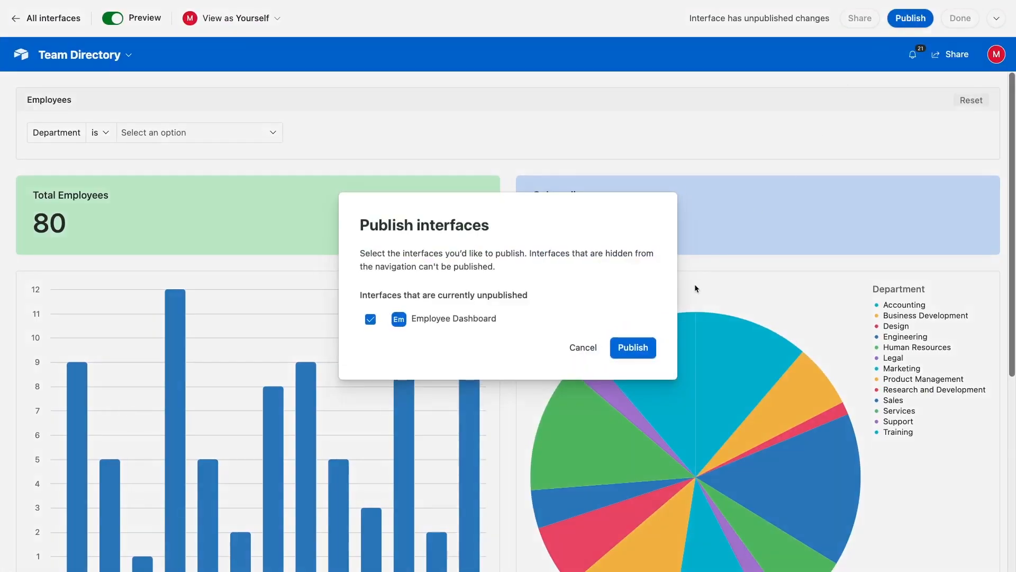
click(634, 345)
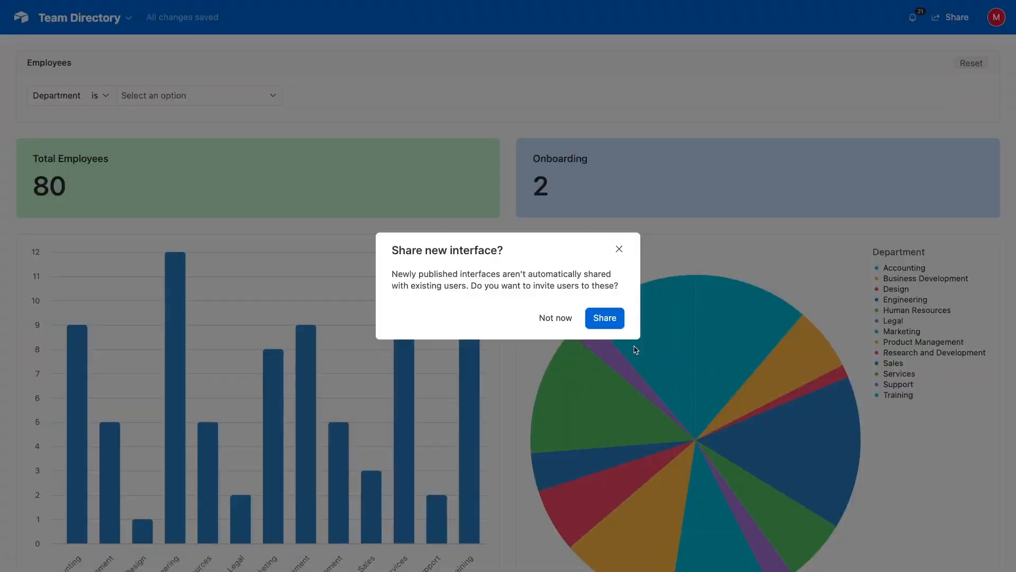
click(602, 322)
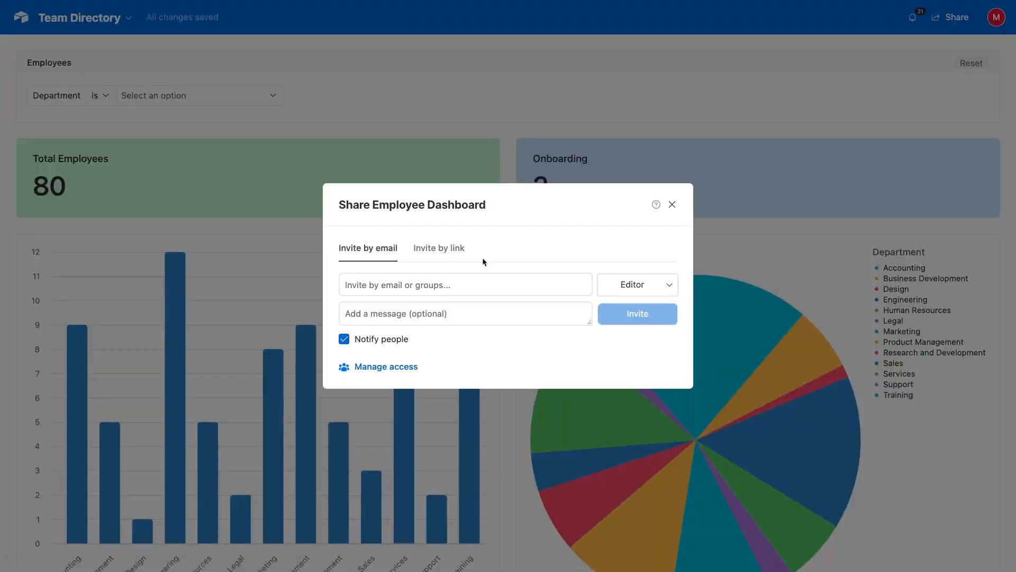
click(450, 249)
click(410, 325)
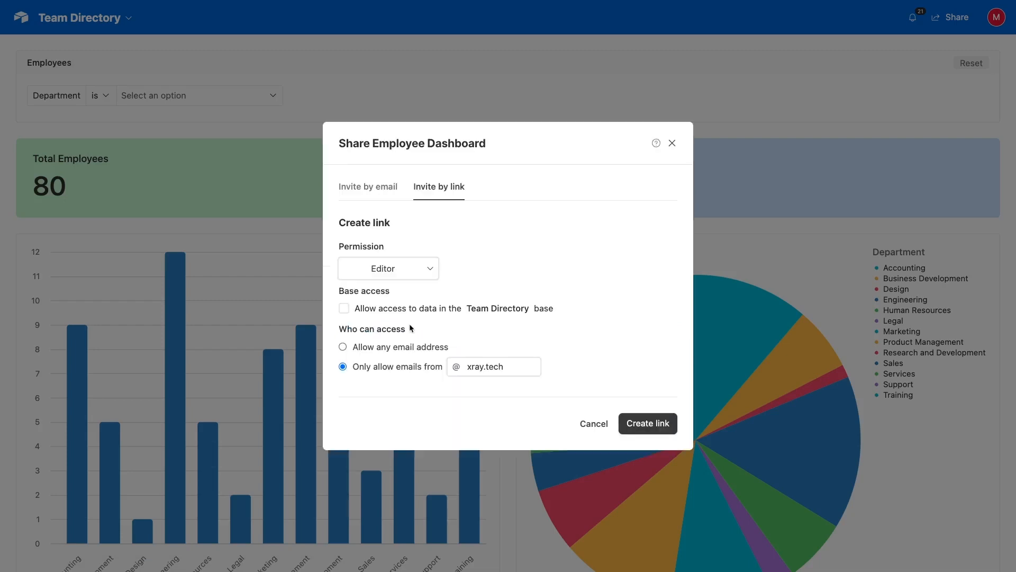
click(416, 275)
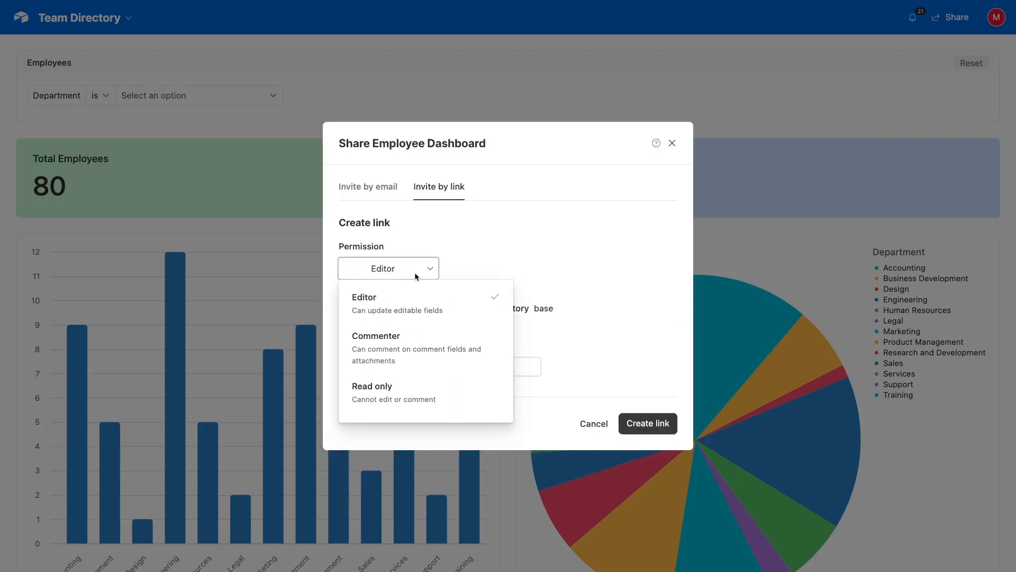
click(398, 382)
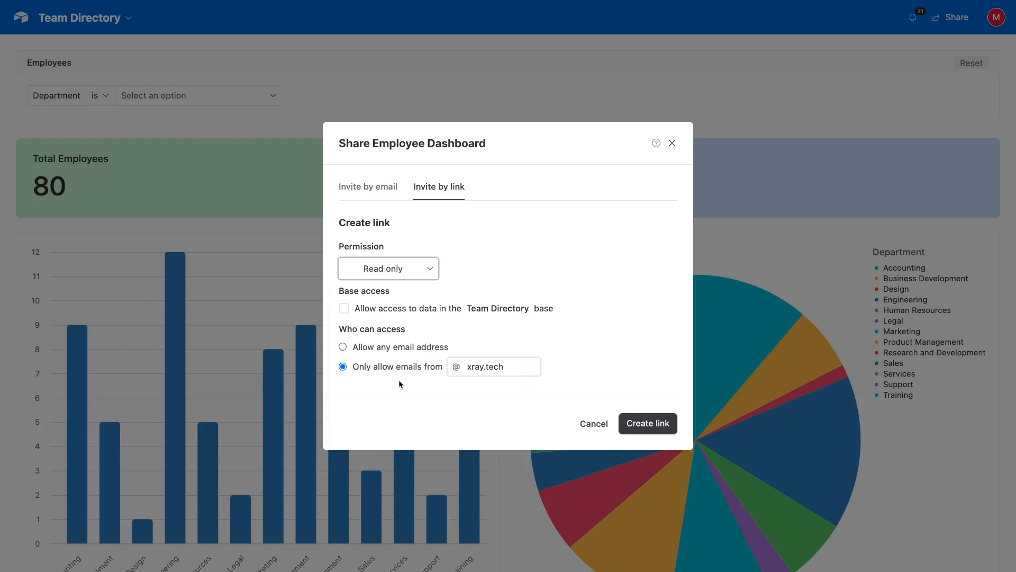
click(652, 430)
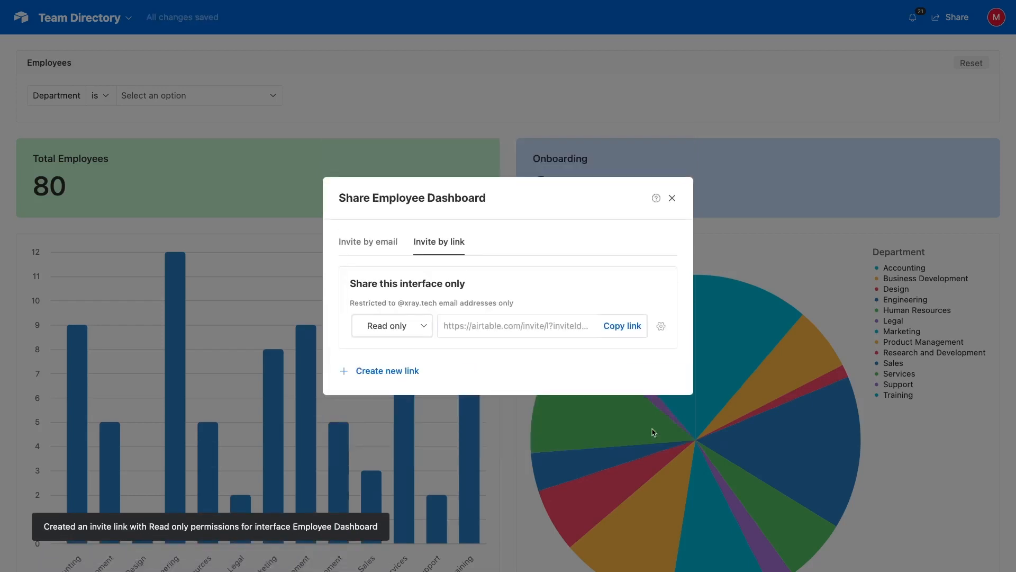
click(672, 199)
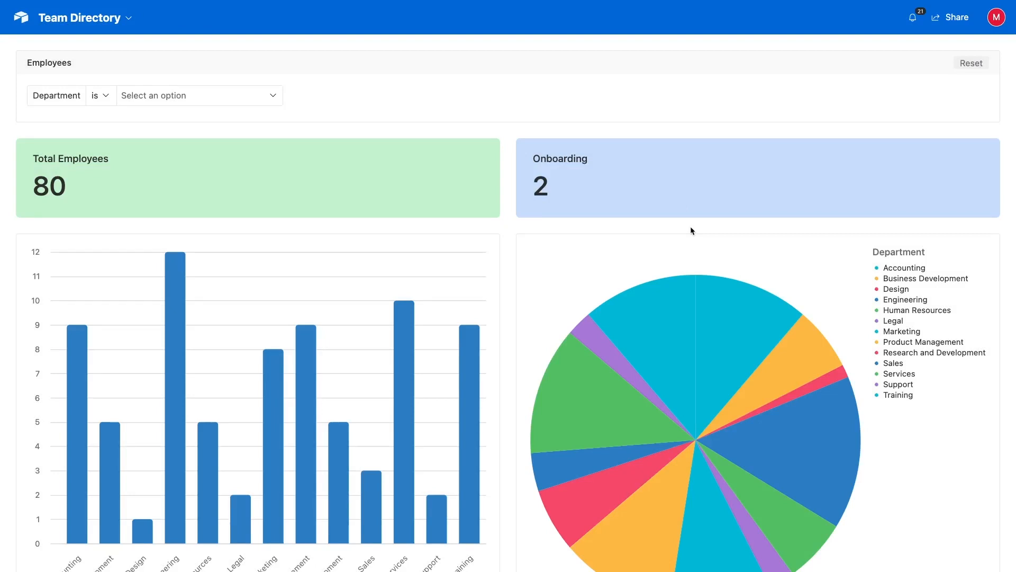